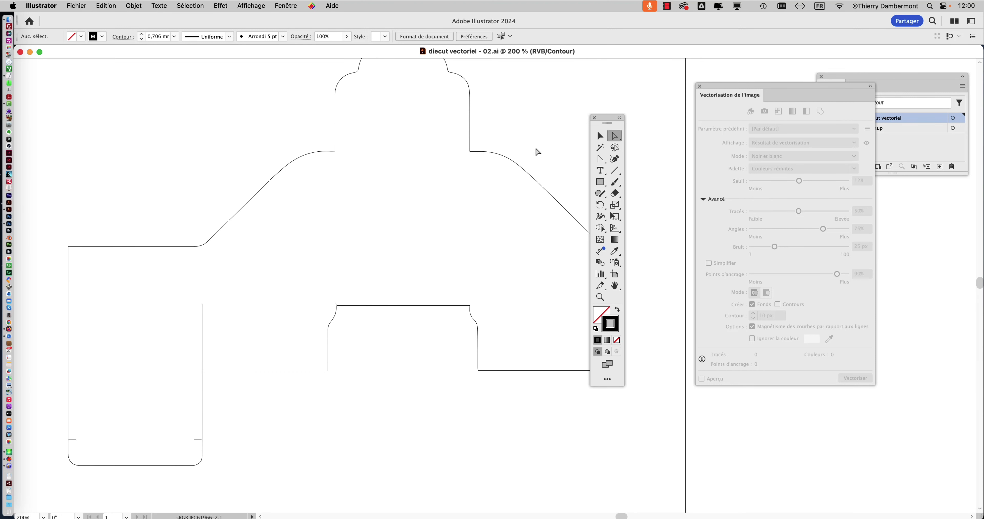
Step: Switch to Preview to show the die-cut outline's real stroke thickness, and select the whole outline
scroll(481, 172, down, 1)
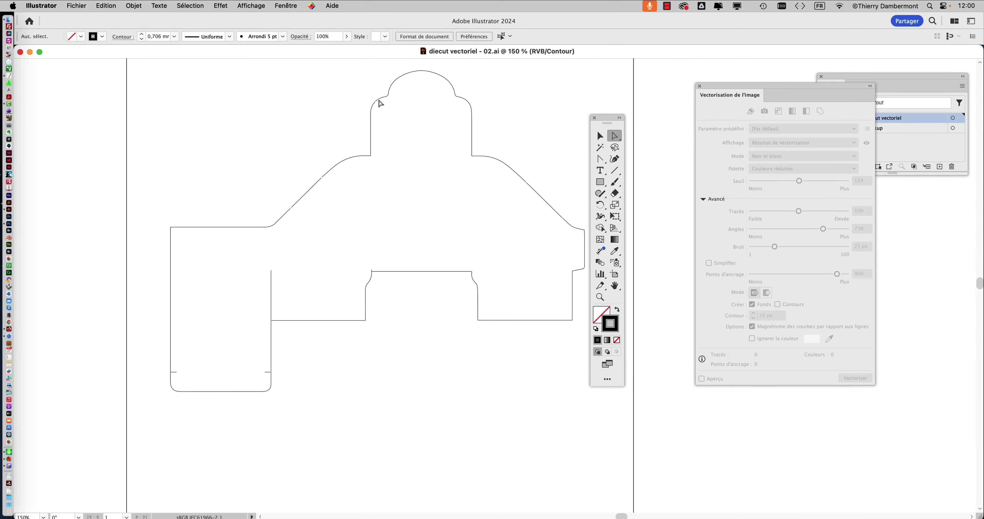
key(super+y)
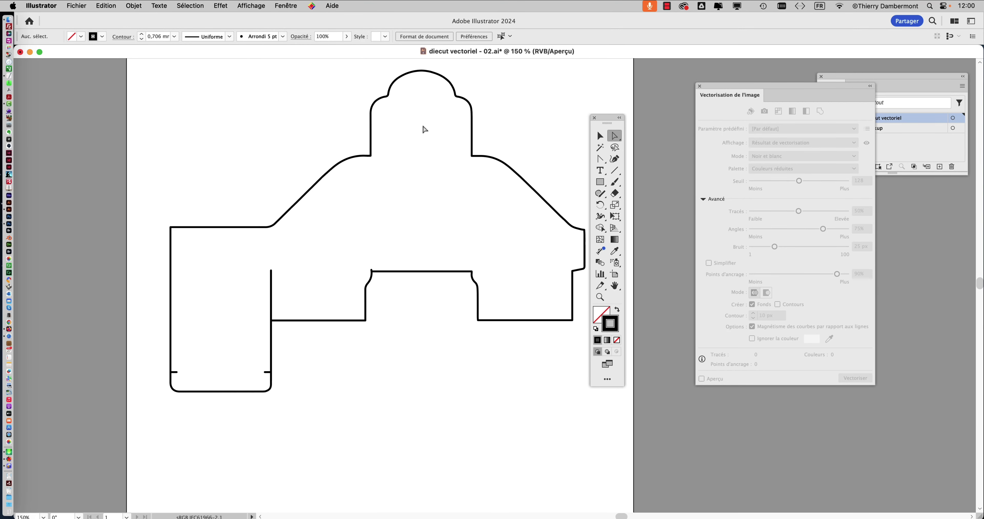
drag(611, 122, 658, 92)
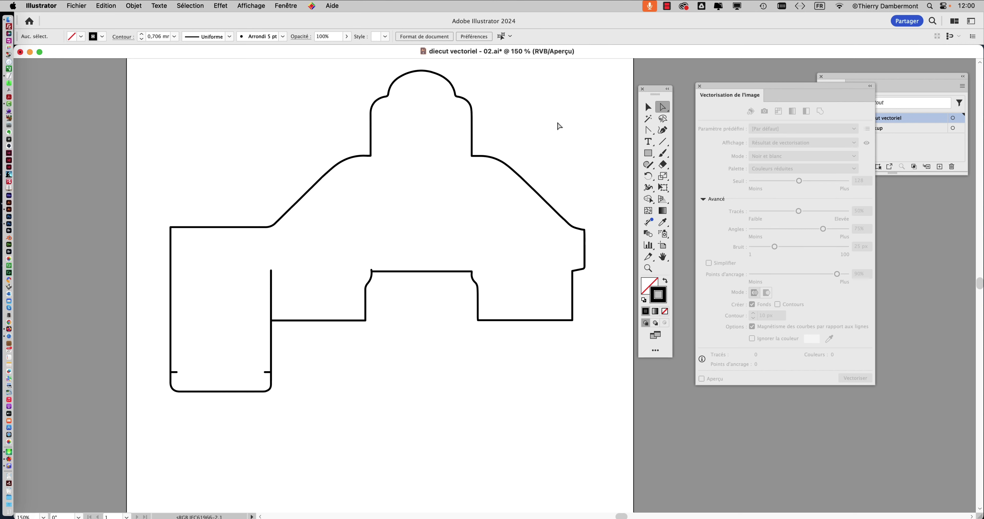
key(super+a)
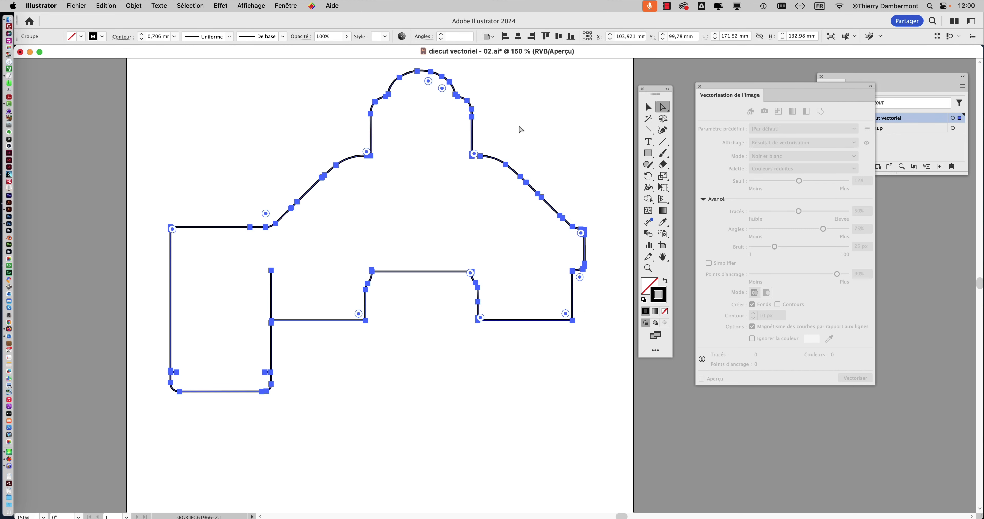
drag(488, 114, 434, 147)
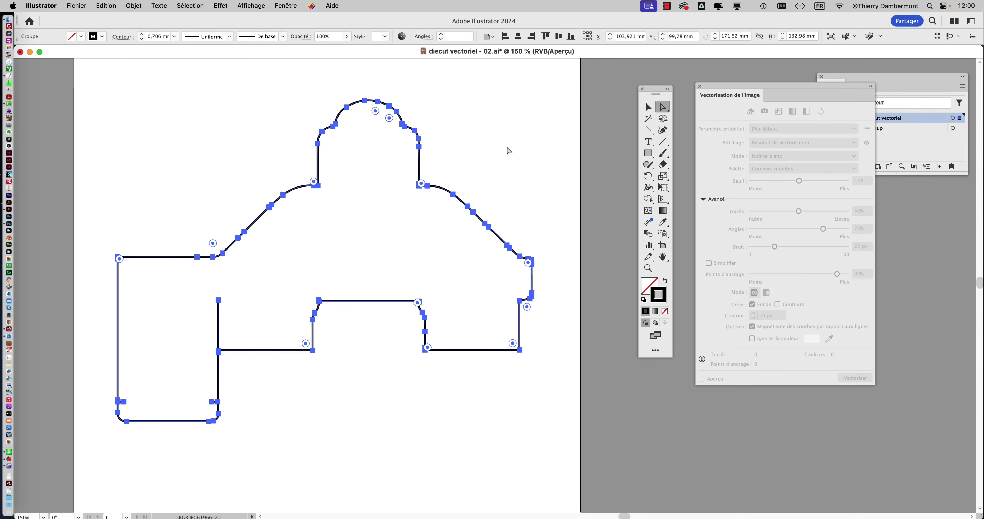
Step: Set the outline's stroke weight (Graisse) to 0,25 mm in the Contour panel
click(285, 5)
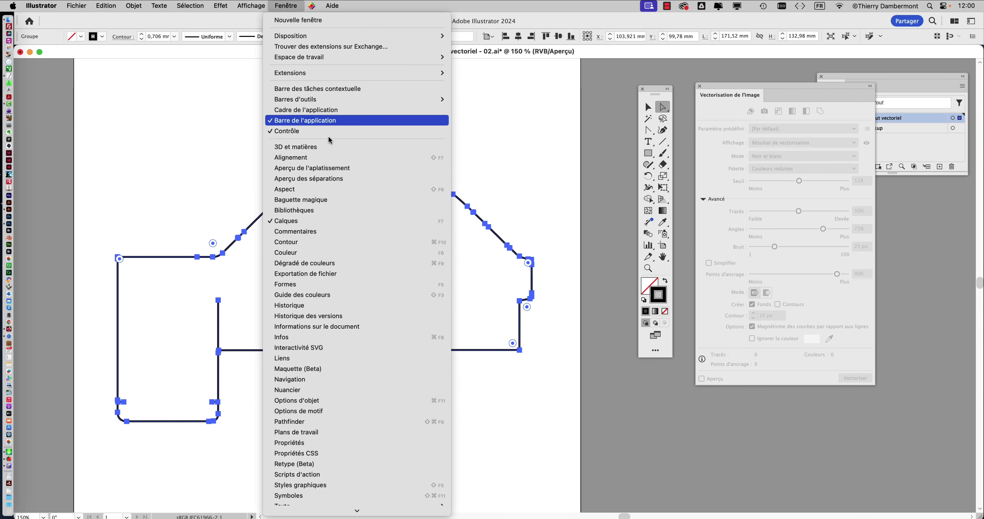
click(316, 249)
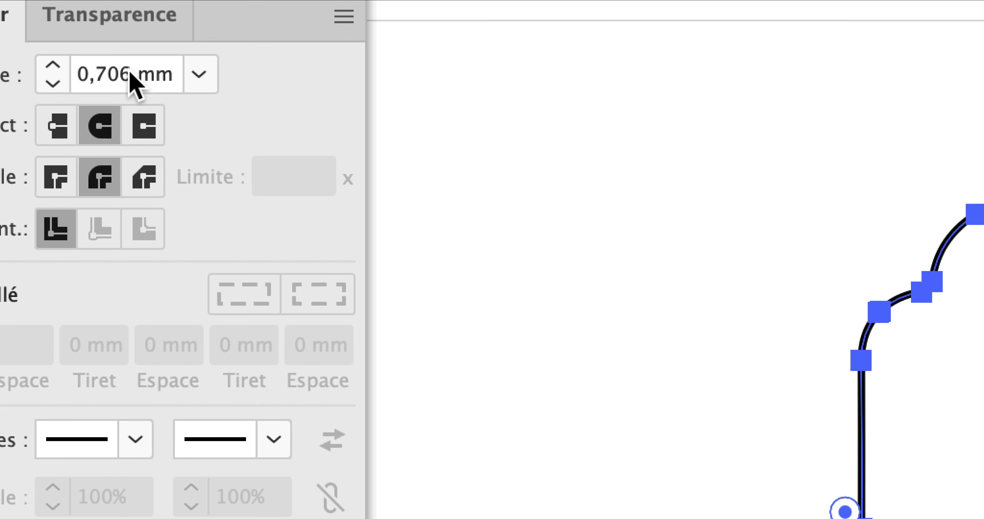
double_click(115, 64)
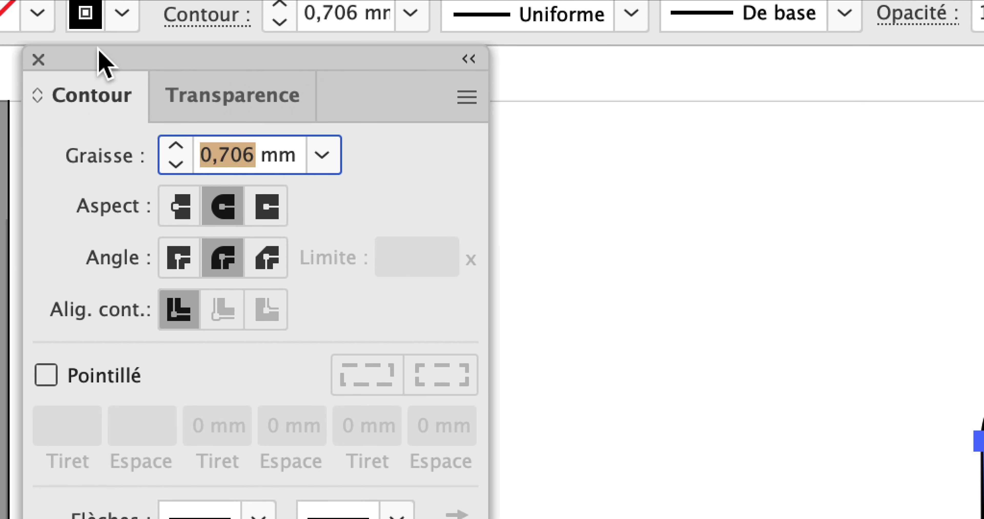
text(0,25)
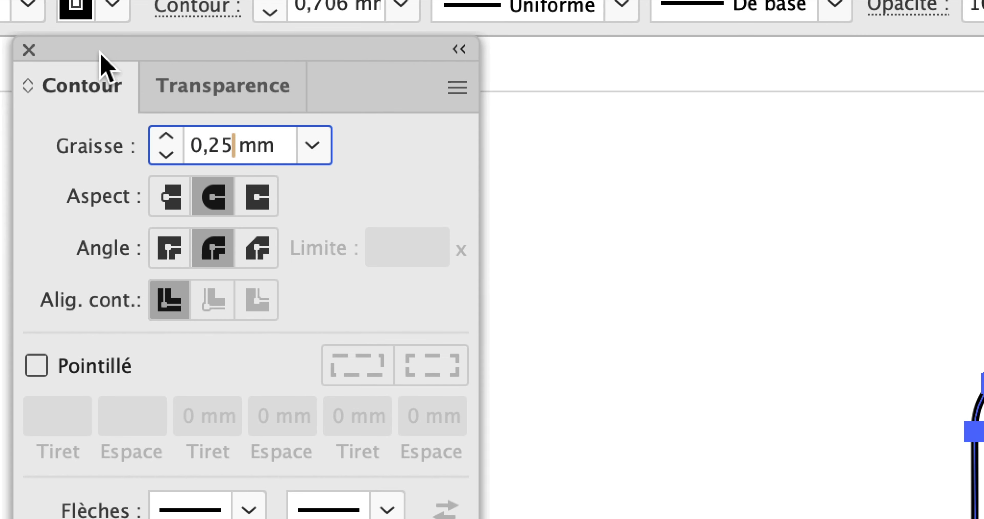
key(Return)
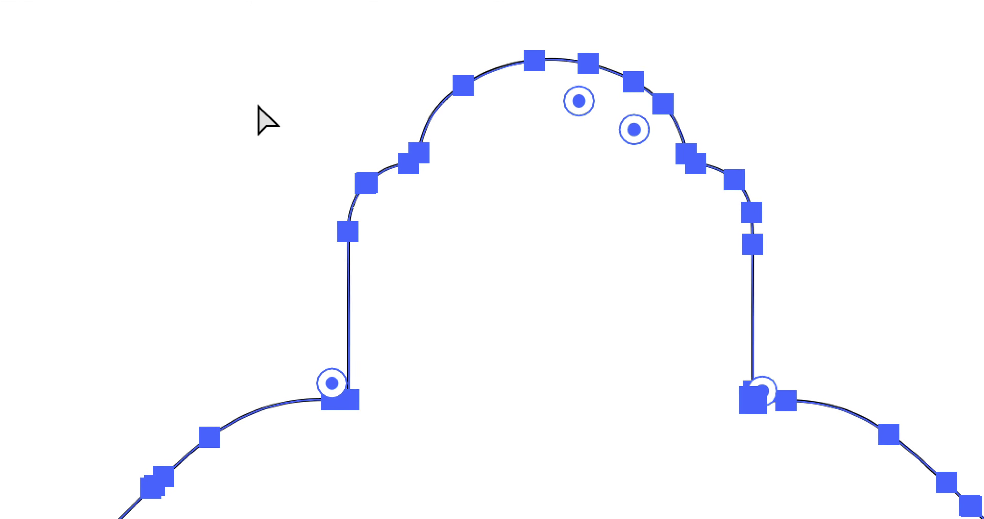
Step: Deselect and reselect the outline to check the thinner 0,25 mm line and its anchors
click(260, 108)
scroll(268, 114, down, 2)
scroll(267, 114, right, 3)
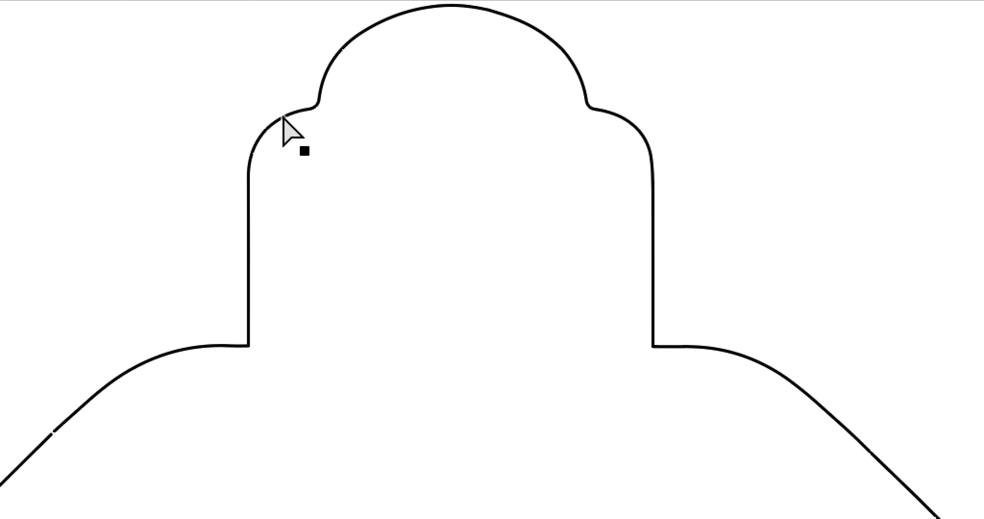
click(283, 118)
scroll(277, 126, up, 2)
scroll(277, 126, left, 2)
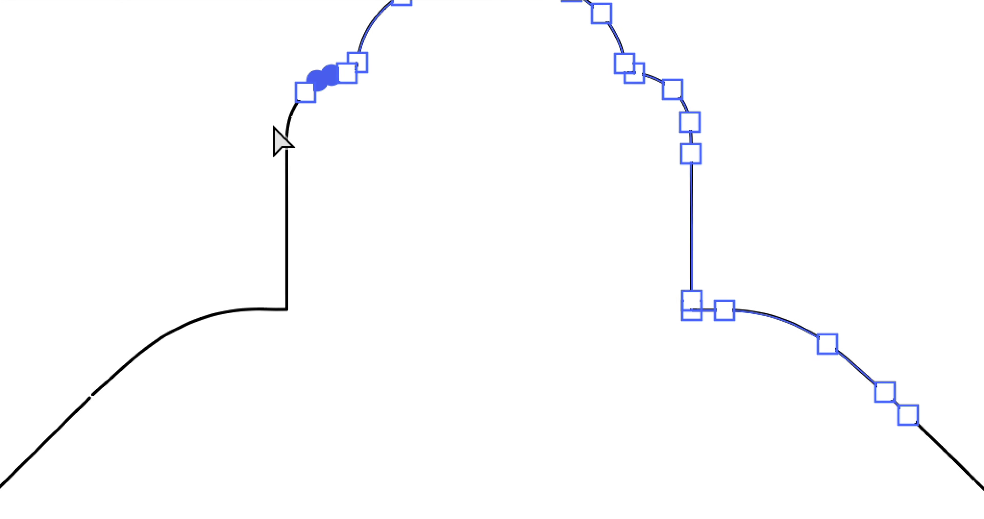
click(272, 129)
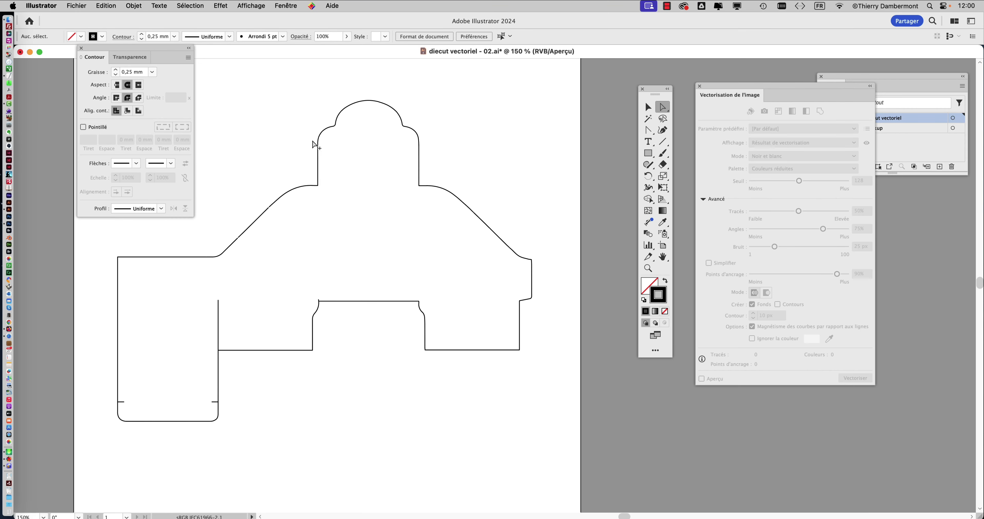
Step: Save the document as 'diecut vectoriel - 03.ai' with the default Illustrator options
click(78, 5)
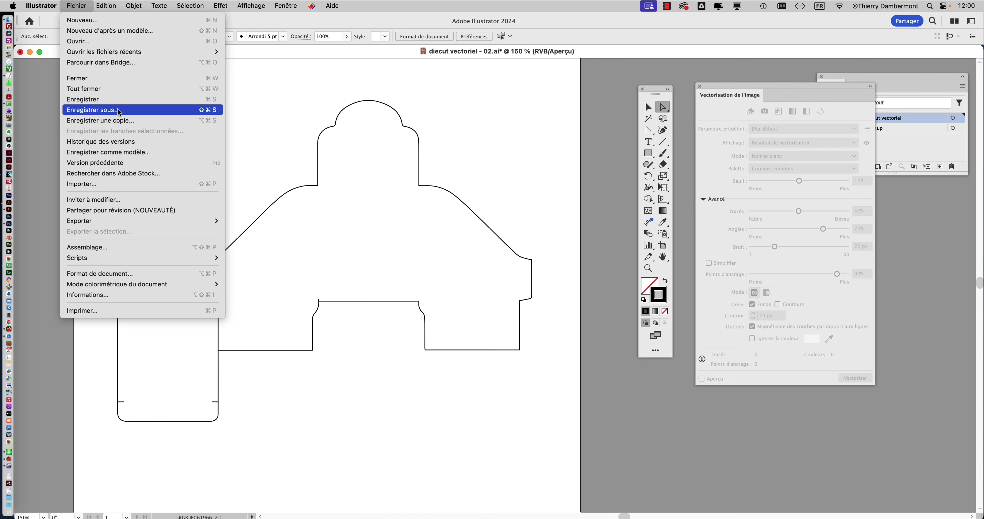
click(99, 109)
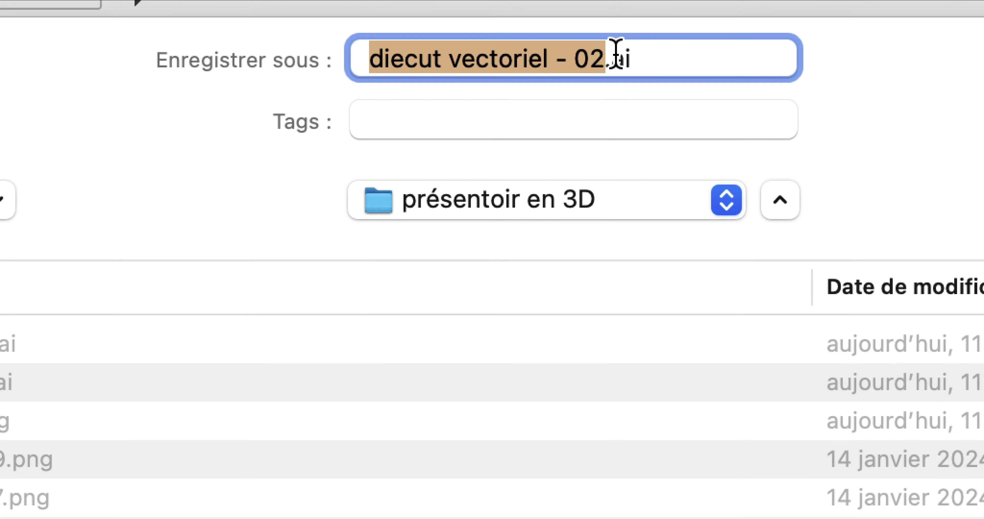
click(636, 54)
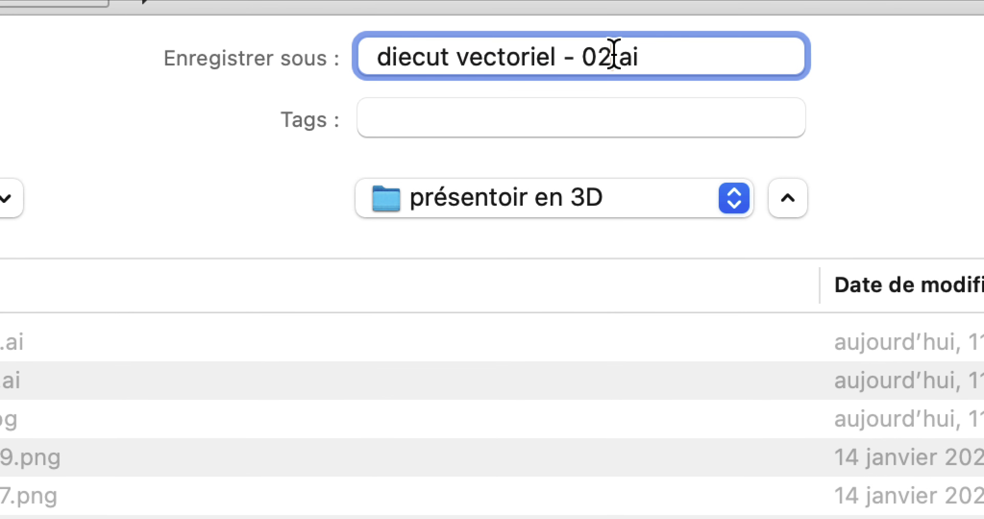
key(shift+Left)
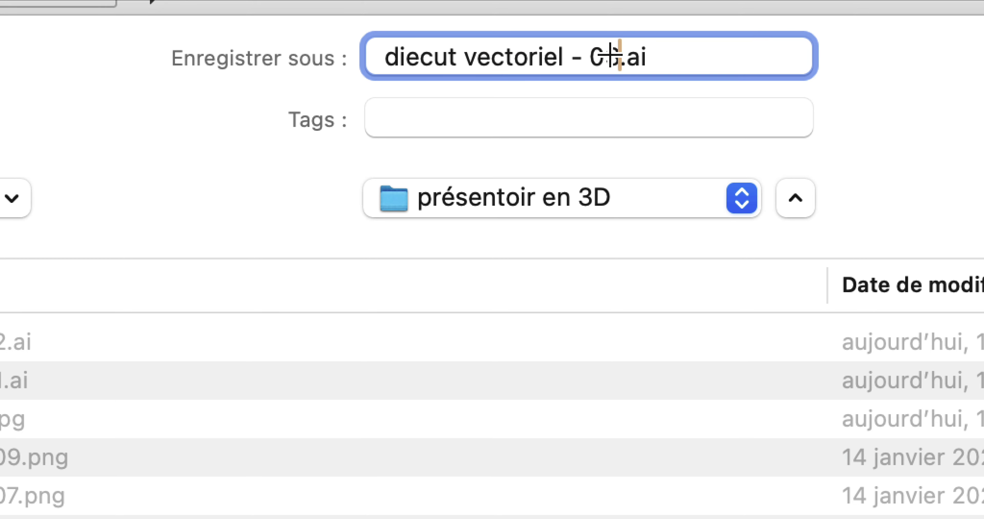
text(3)
click(805, 414)
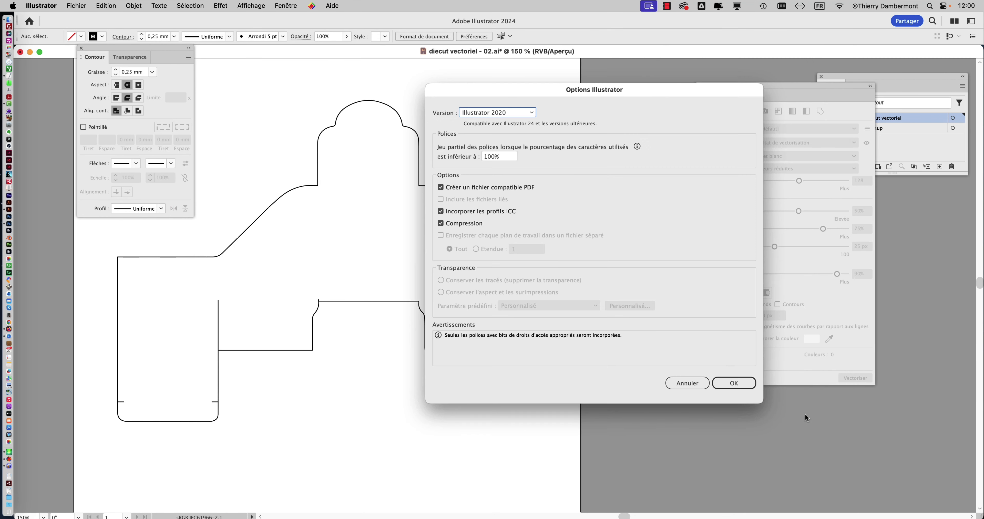
click(733, 383)
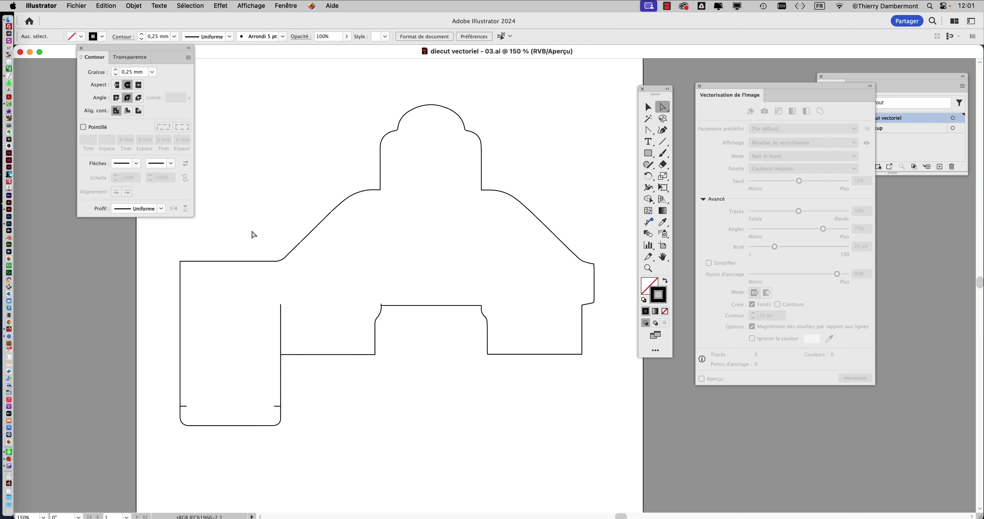
scroll(306, 254, up, 5)
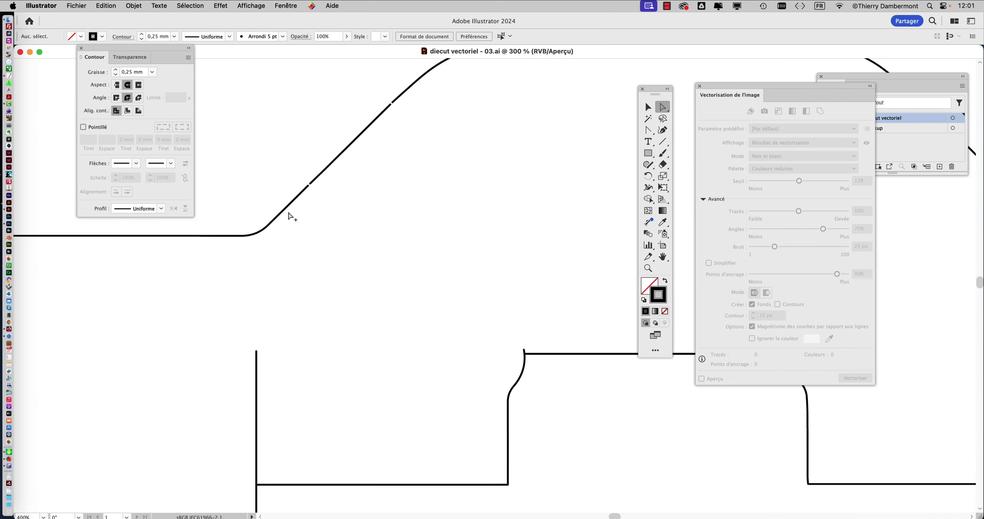
scroll(310, 169, up, 3)
scroll(310, 191, up, 3)
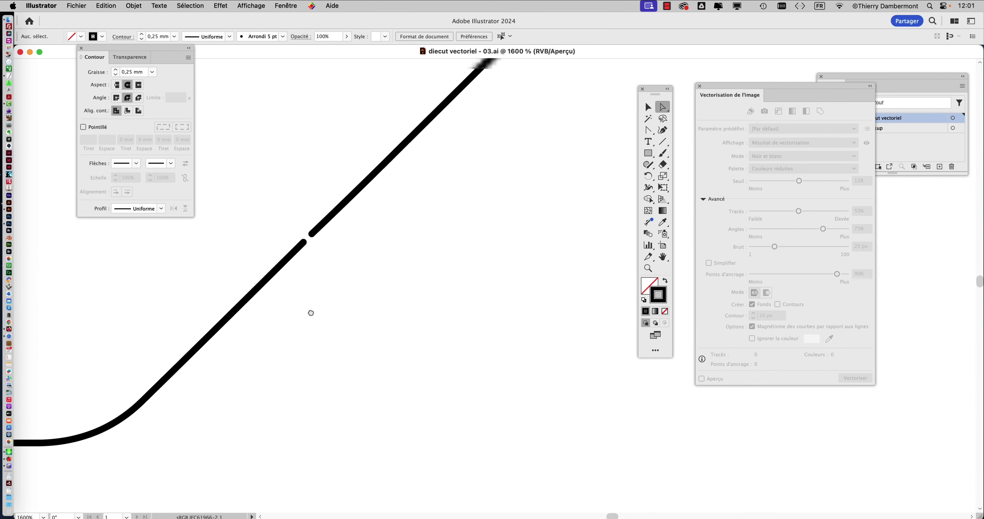
scroll(307, 246, up, 3)
mouse_move(450, 160)
mouse_down()
mouse_move(364, 296)
mouse_move(428, 237)
mouse_move(349, 325)
mouse_up()
scroll(364, 297, up, 2)
scroll(348, 325, up, 10)
scroll(312, 356, right, 10)
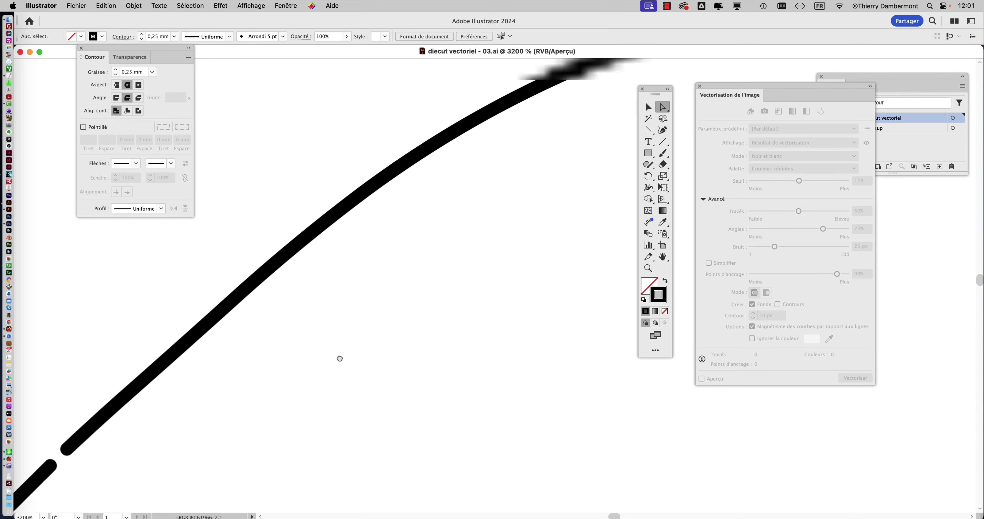
scroll(301, 295, down, 5)
scroll(367, 292, down, 3)
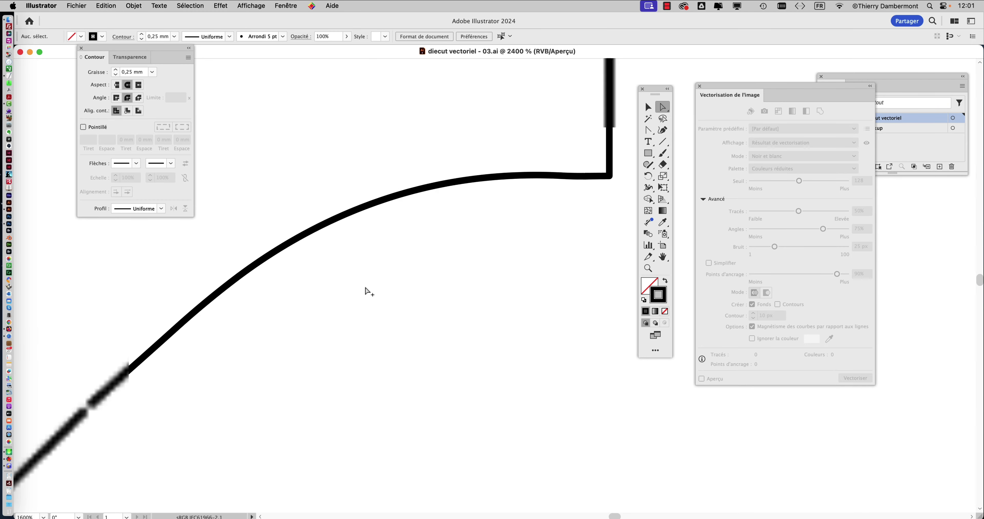
scroll(368, 292, down, 2)
scroll(368, 292, down, 2)
scroll(369, 293, down, 1)
scroll(368, 292, down, 4)
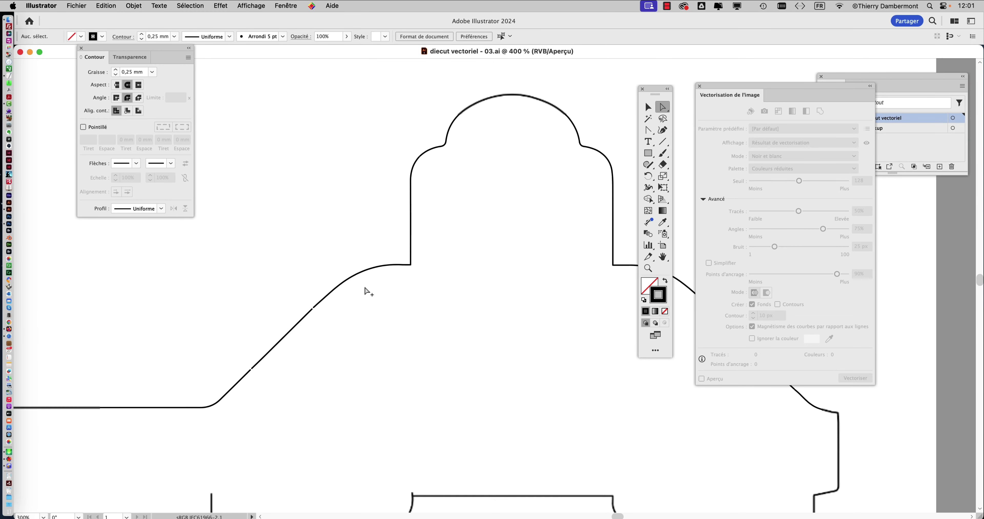
drag(349, 315, 321, 219)
scroll(309, 206, down, 1)
scroll(310, 213, down, 1)
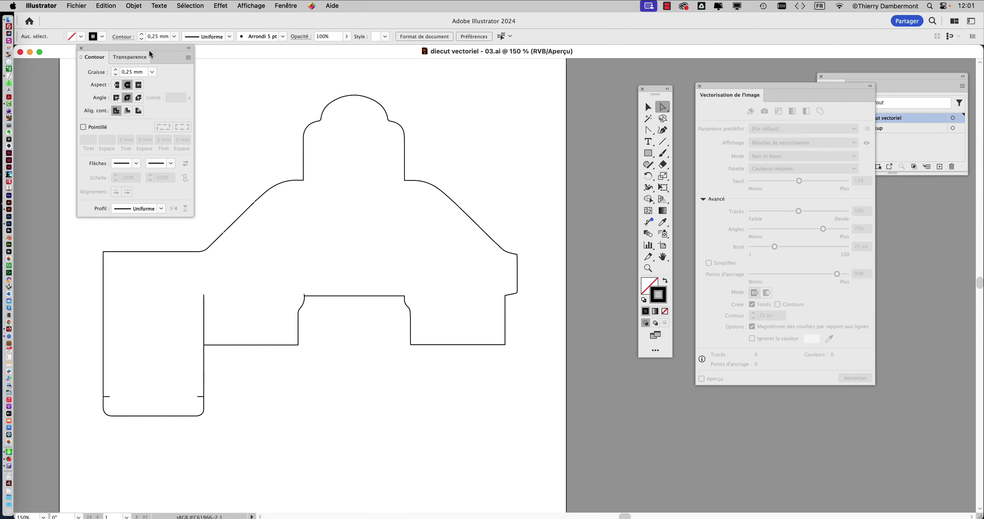
mouse_move(149, 50)
mouse_down()
mouse_move(105, 52)
mouse_move(120, 22)
mouse_up()
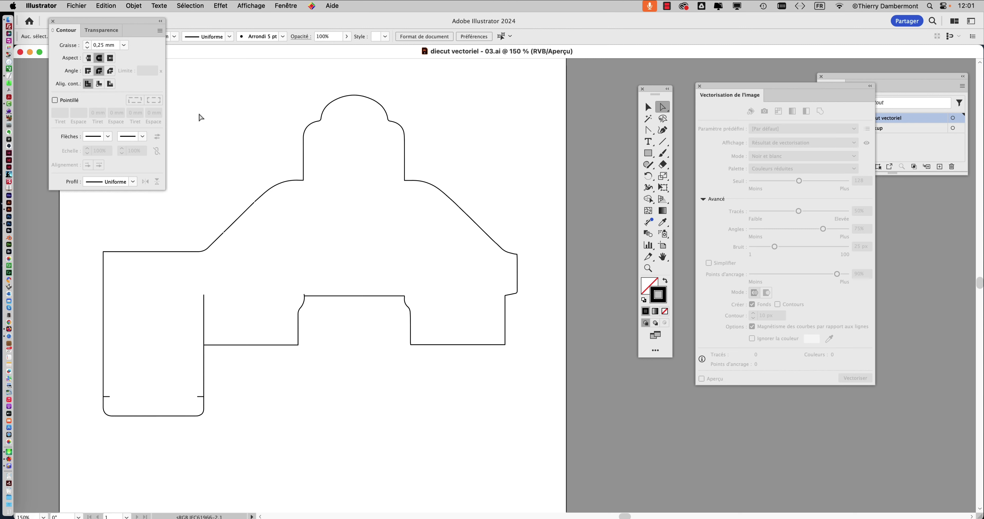
key(super+a)
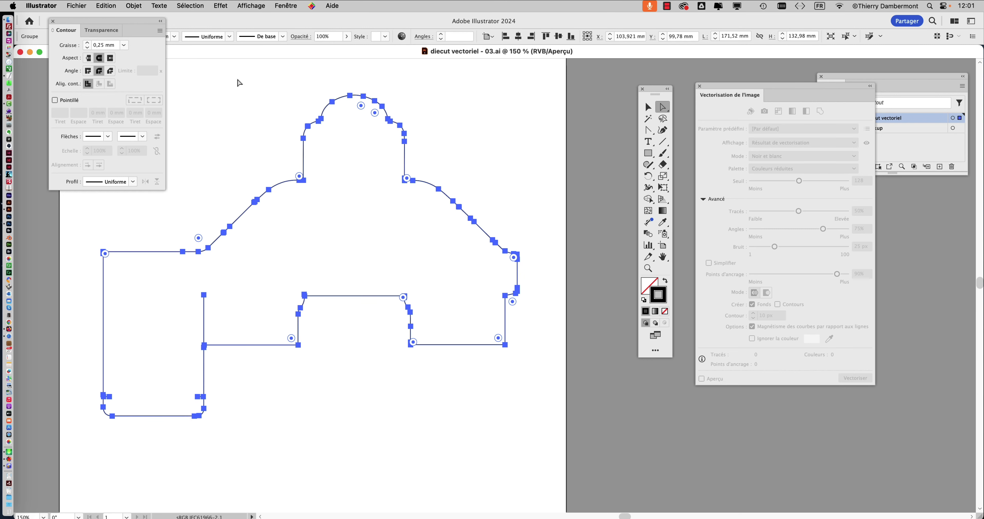
scroll(258, 191, up, 2)
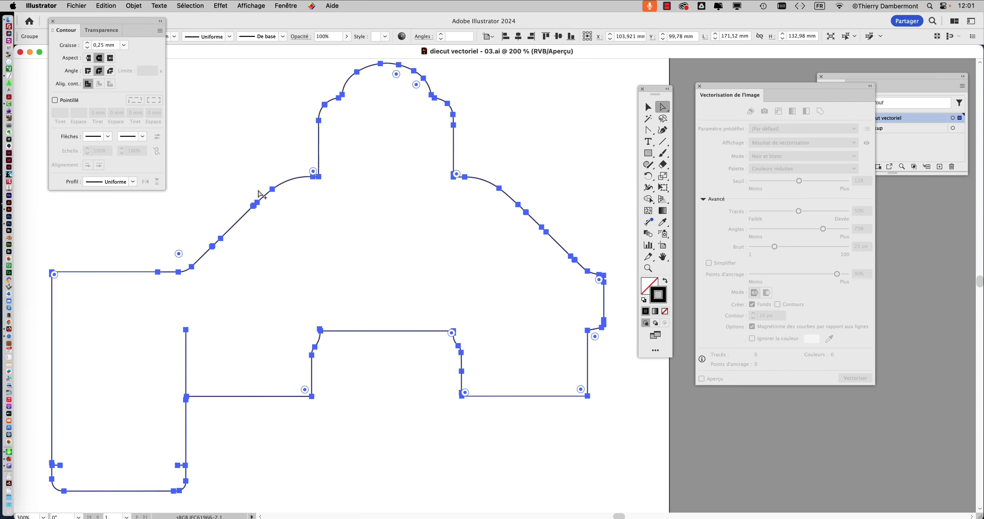
scroll(258, 194, up, 2)
scroll(258, 194, up, 3)
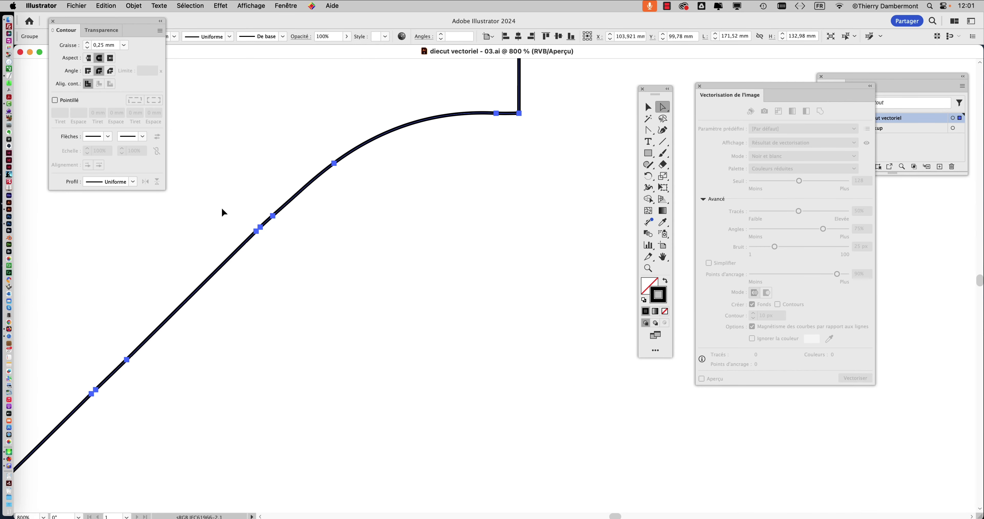
key(super+j)
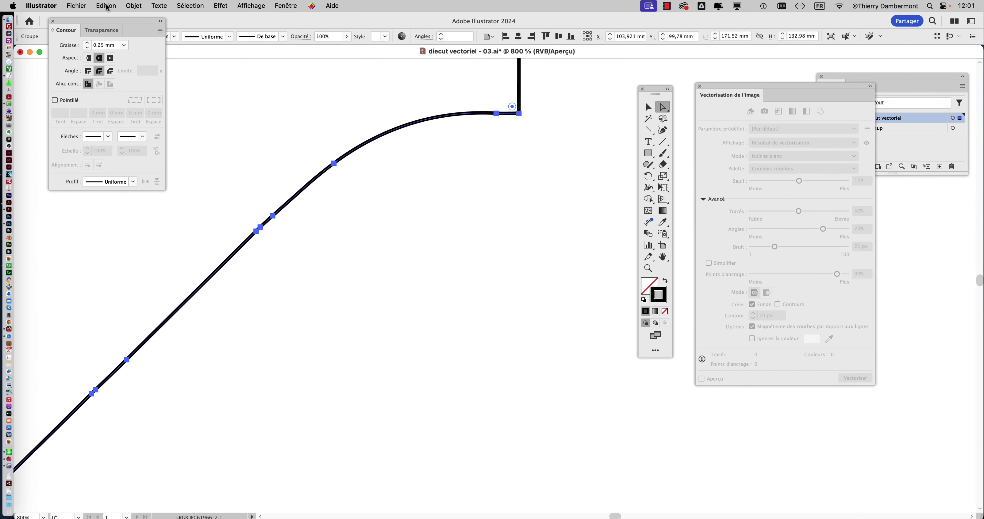
click(134, 5)
mouse_move(16, 301)
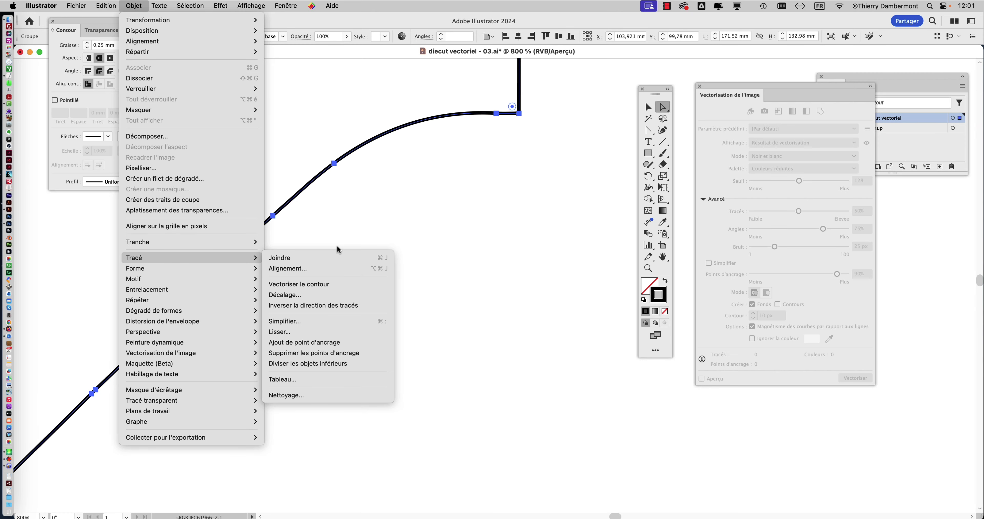
click(372, 227)
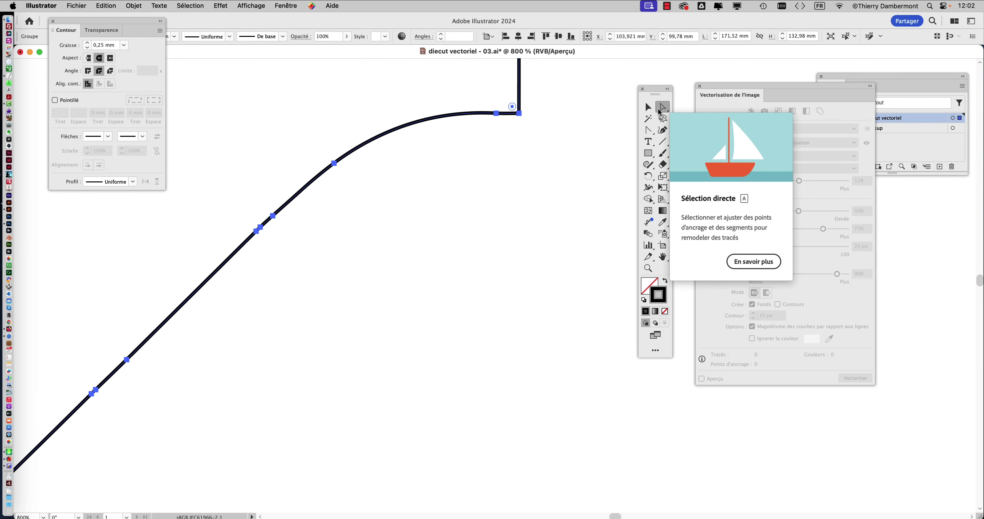
click(344, 232)
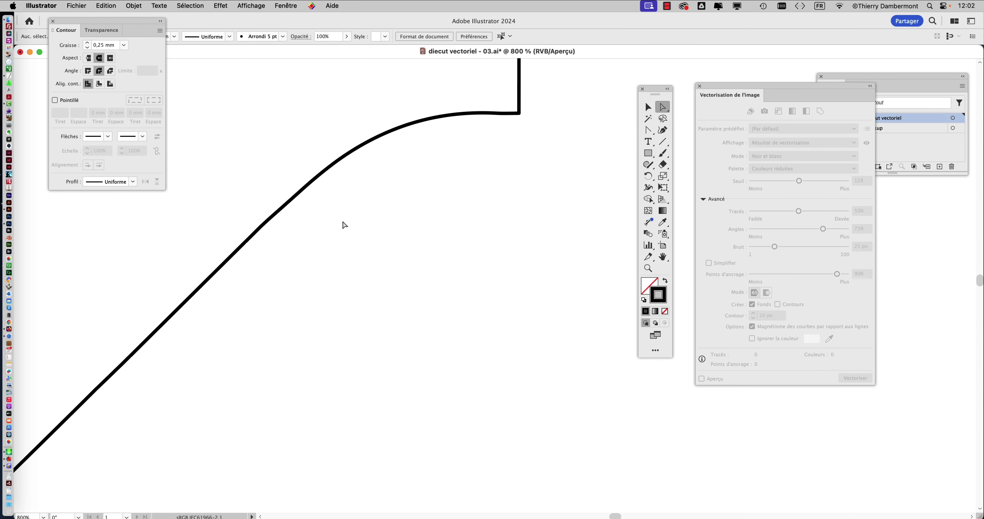
Step: Zoom out and briefly select the outline path to inspect its anchor points
key(super+minus)
scroll(545, 245, left, 5)
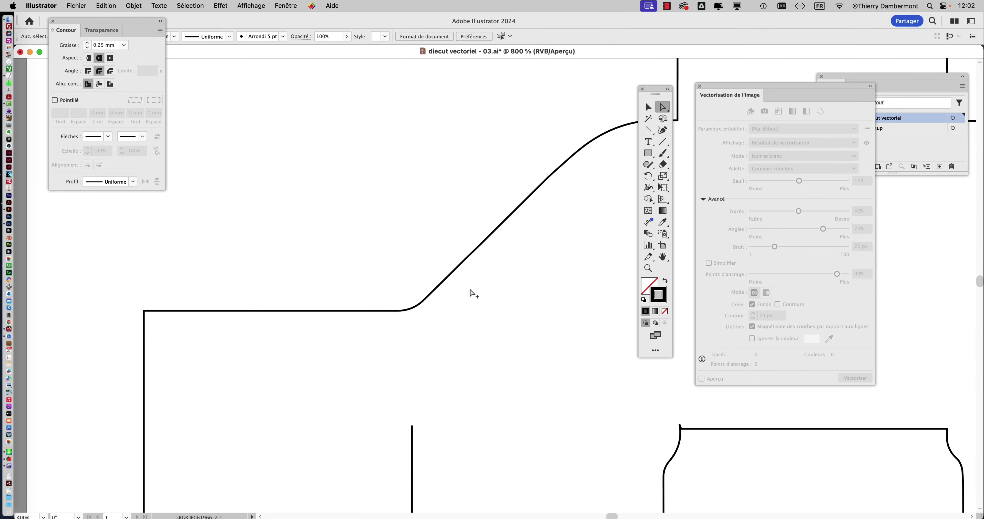
scroll(473, 293, left, 3)
key(super+minus)
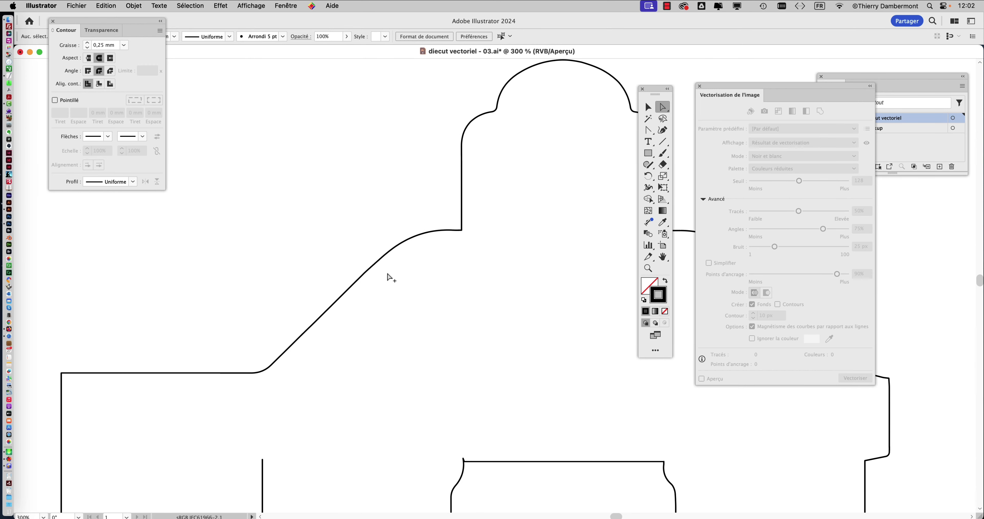
scroll(387, 275, up, 2)
click(339, 260)
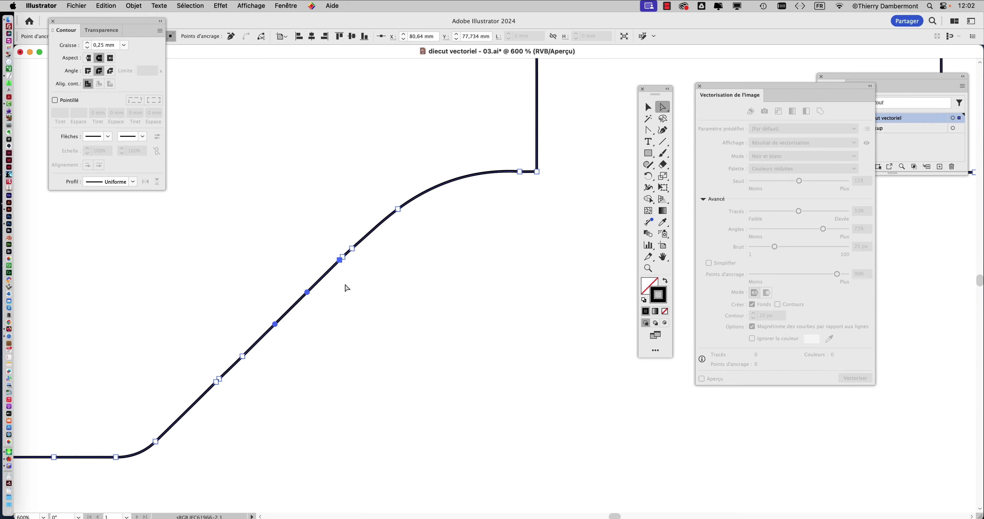
click(417, 280)
Step: Pan around the die-cut to review the whole outline
scroll(418, 282, down, 1)
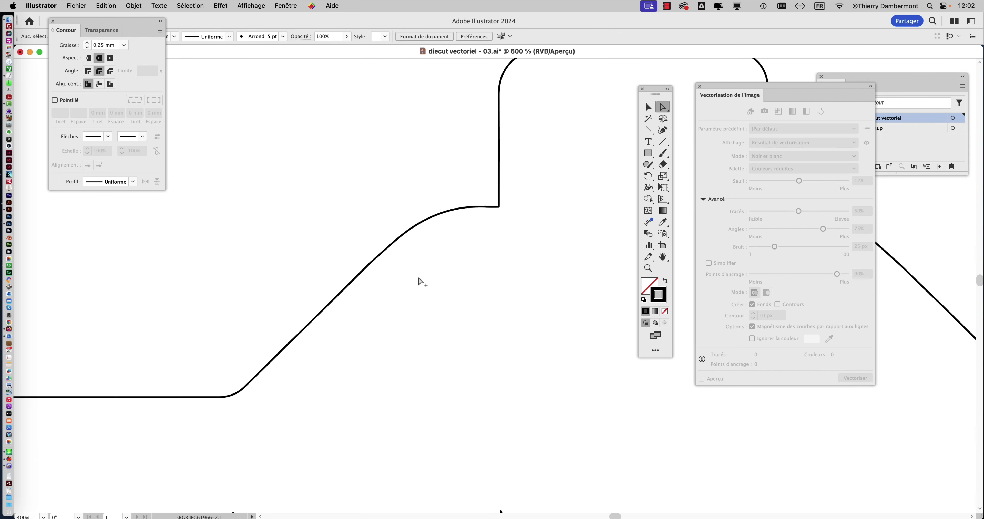
scroll(417, 281, down, 1)
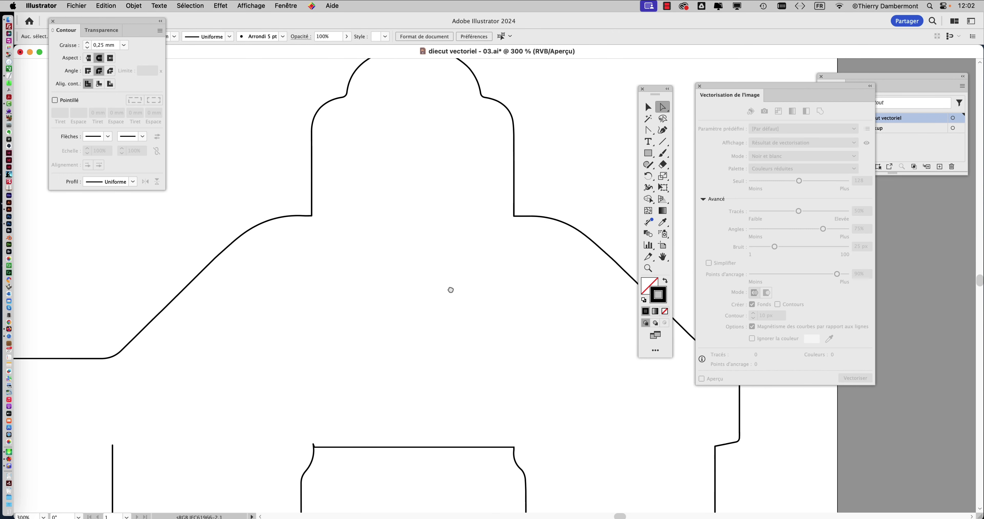
scroll(451, 290, down, 5)
scroll(325, 234, right, 5)
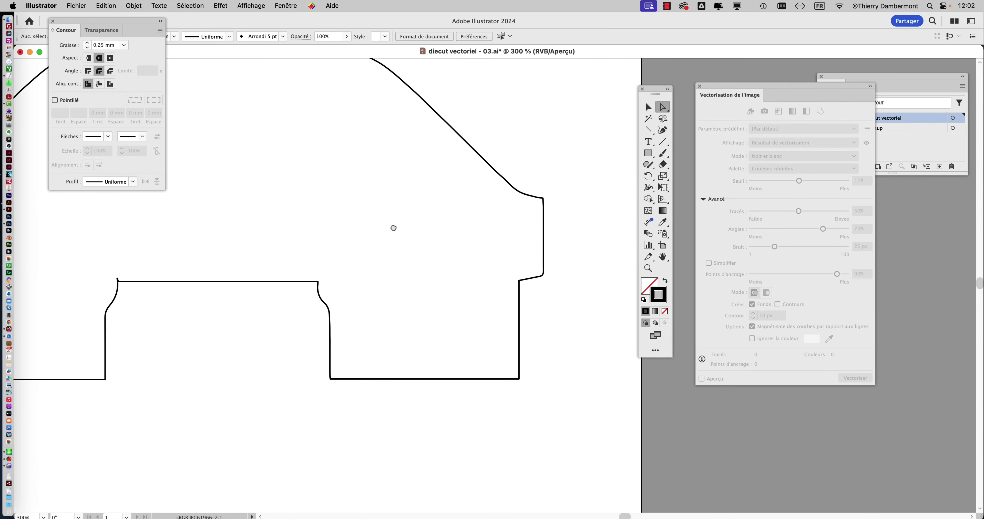
scroll(393, 228, up, 3)
scroll(402, 281, up, 3)
scroll(402, 281, left, 6)
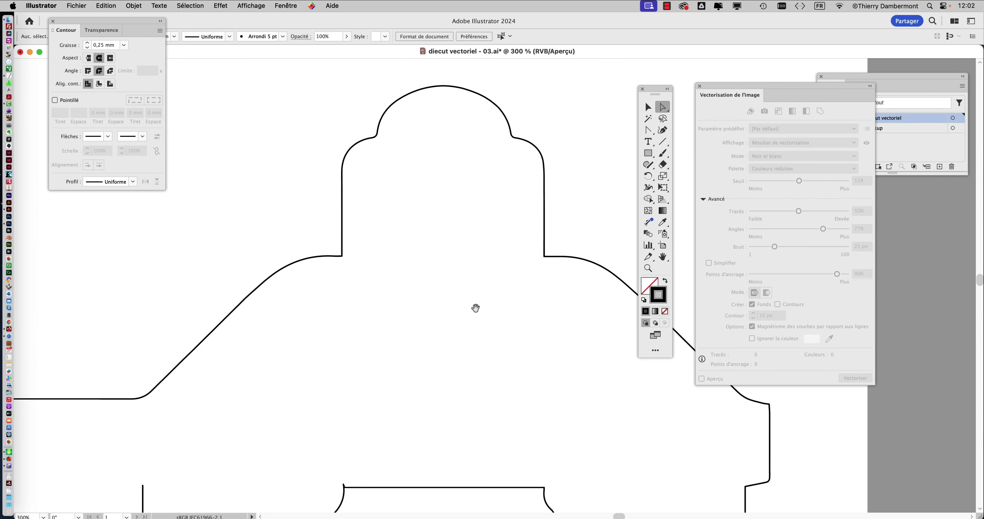
scroll(437, 301, left, 4)
scroll(426, 305, down, 3)
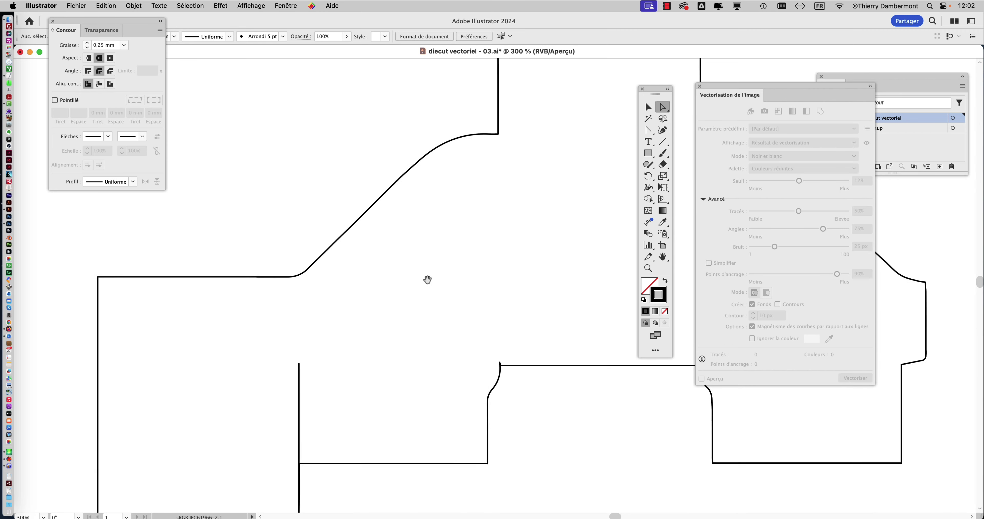
scroll(428, 280, down, 3)
scroll(431, 259, down, 3)
scroll(423, 246, up, 4)
scroll(423, 246, right, 5)
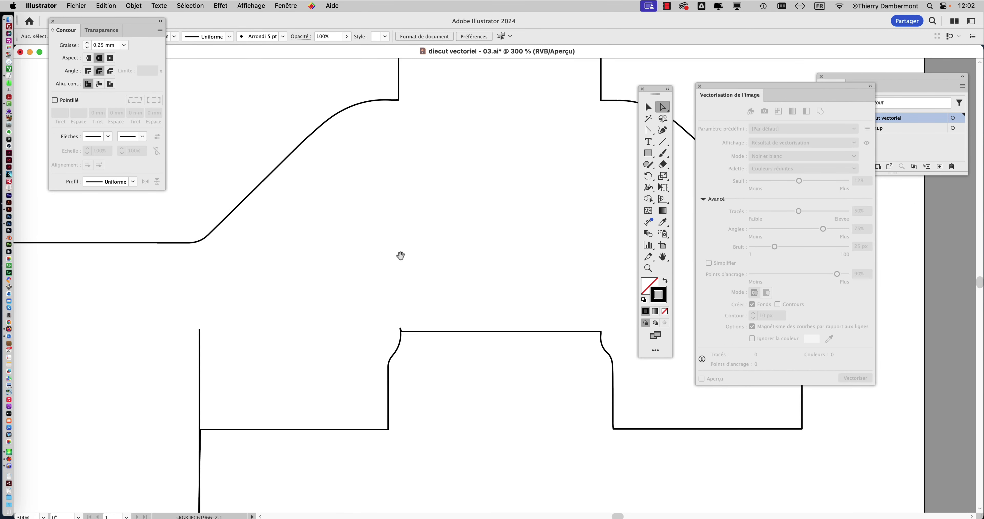
scroll(400, 255, up, 3)
scroll(400, 255, right, 4)
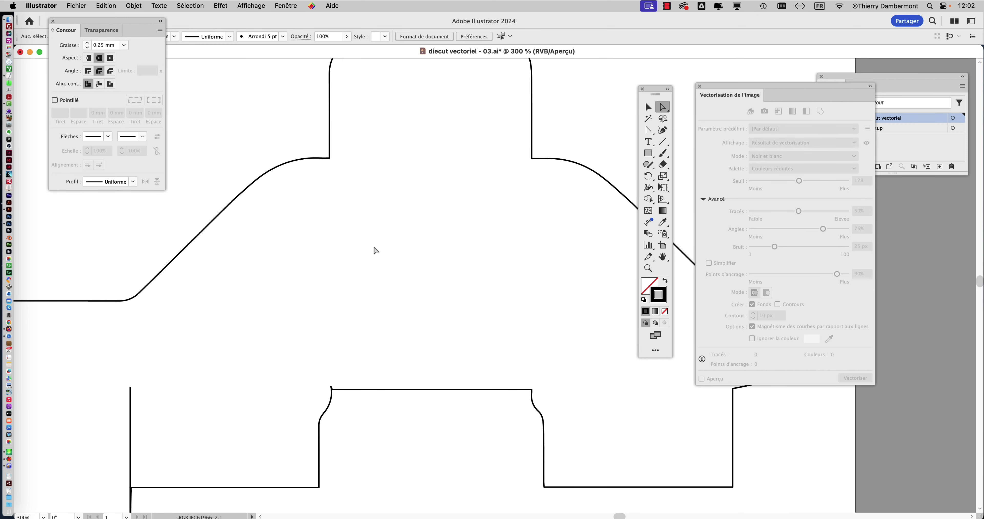
Step: Save the document, then reselect all the die-cut artwork with the Selection tool
key(super+a)
key(super+s)
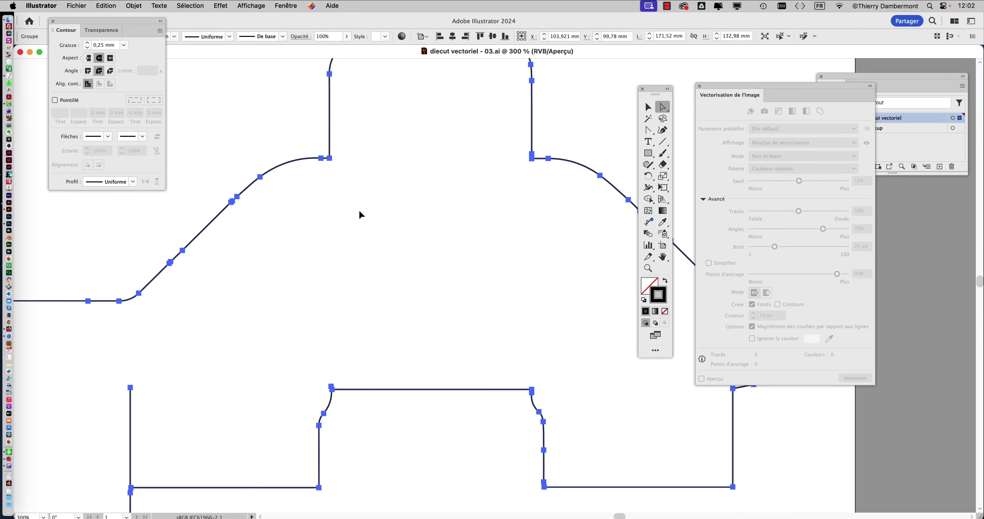
click(351, 245)
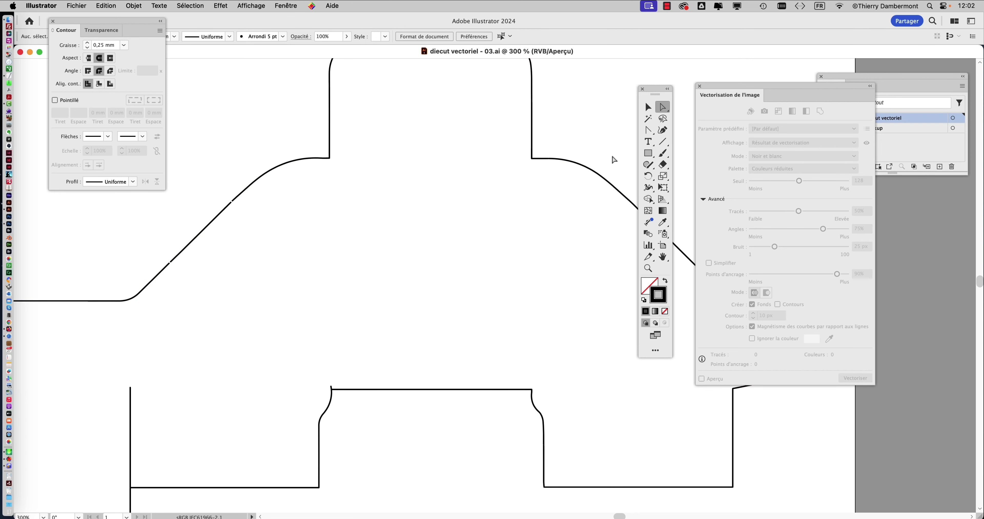
click(649, 109)
key(super+a)
scroll(217, 214, up, 3)
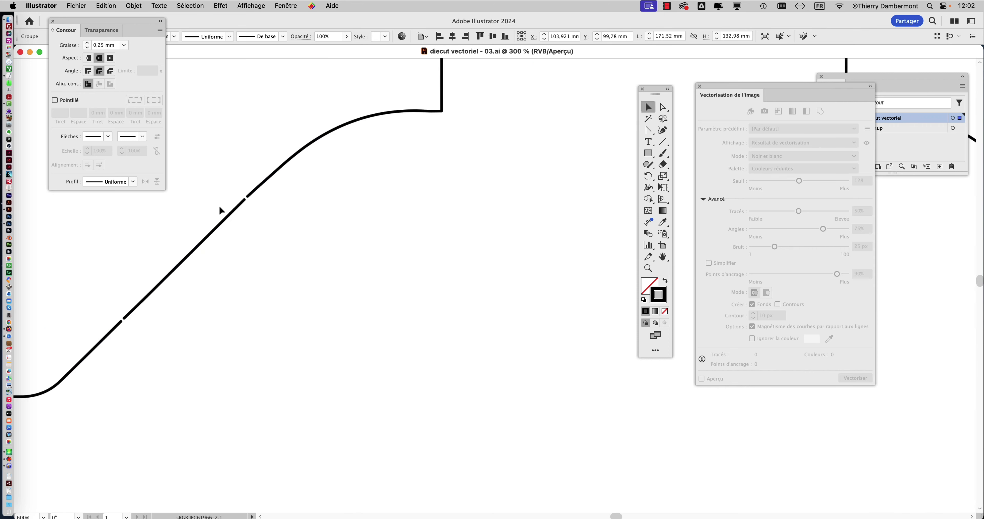
scroll(231, 274, up, 2)
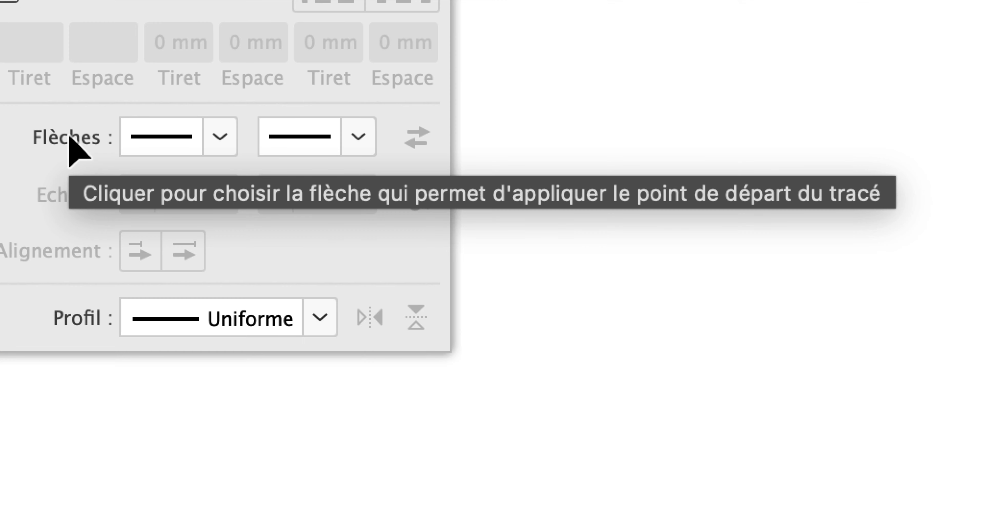
Step: Set both the start and end arrowheads to Flèche 1 in the Contour panel
click(108, 136)
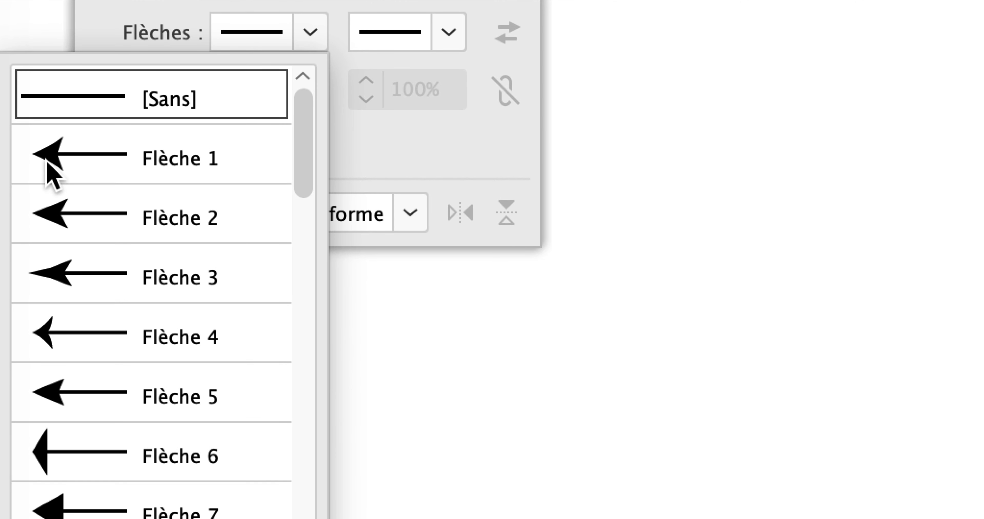
click(46, 160)
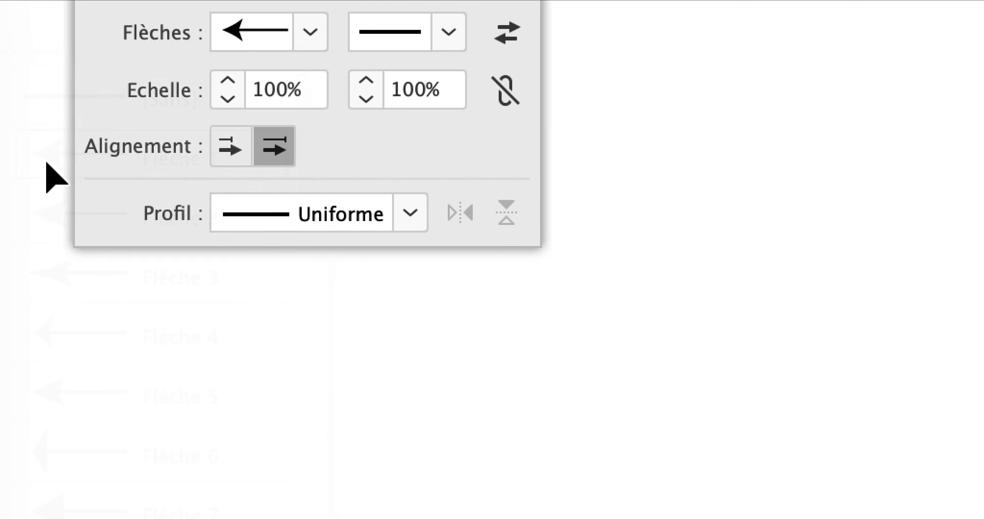
click(128, 134)
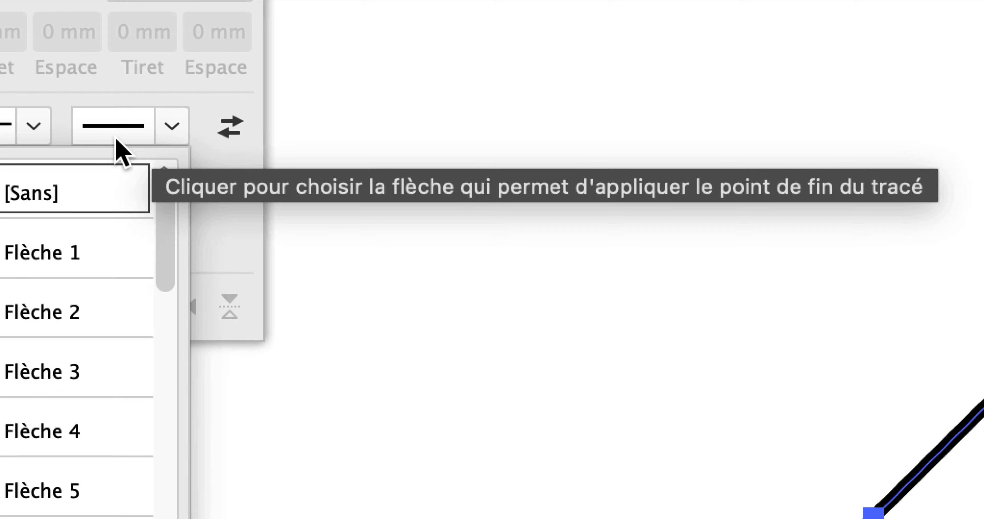
click(78, 158)
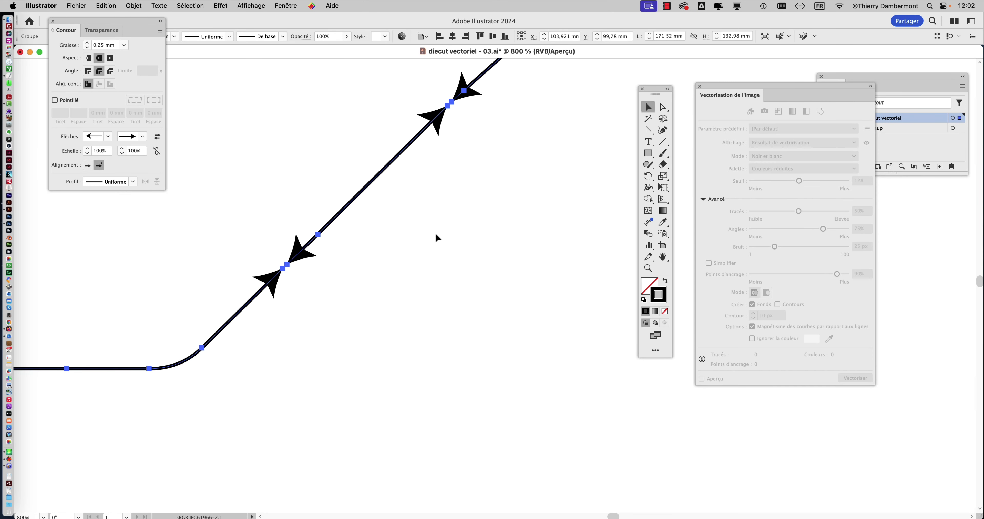
scroll(435, 232, down, 1)
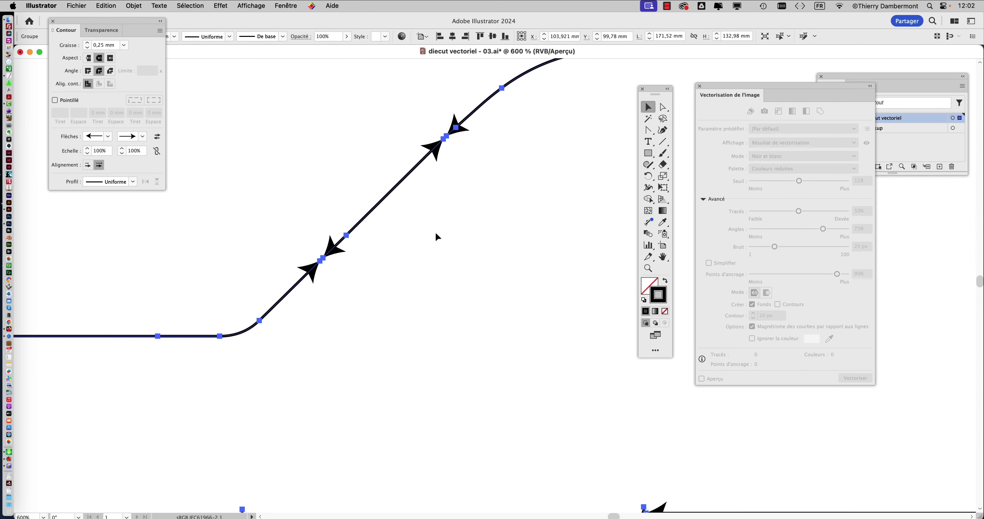
scroll(435, 232, down, 3)
drag(454, 283, 346, 308)
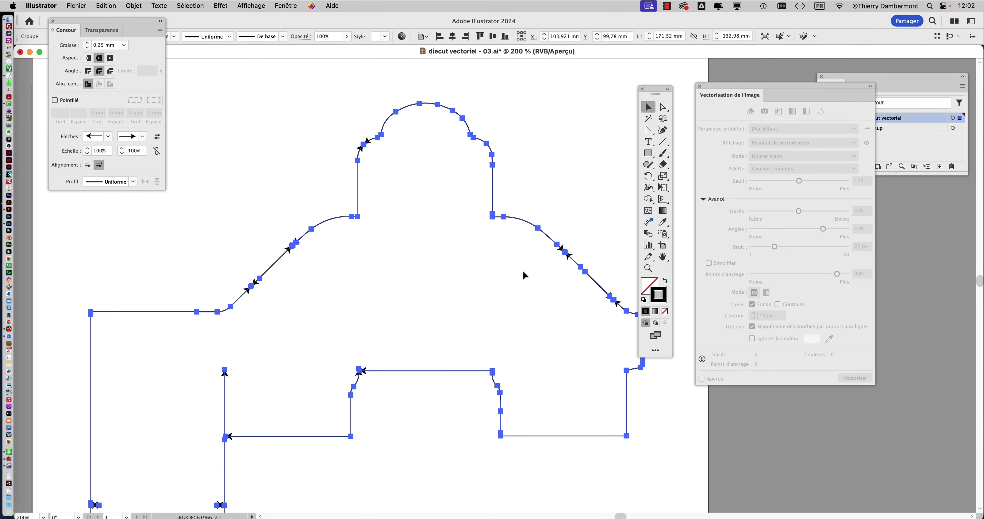
scroll(522, 269, up, 2)
scroll(562, 266, up, 2)
scroll(400, 231, down, 3)
scroll(400, 231, right, 3)
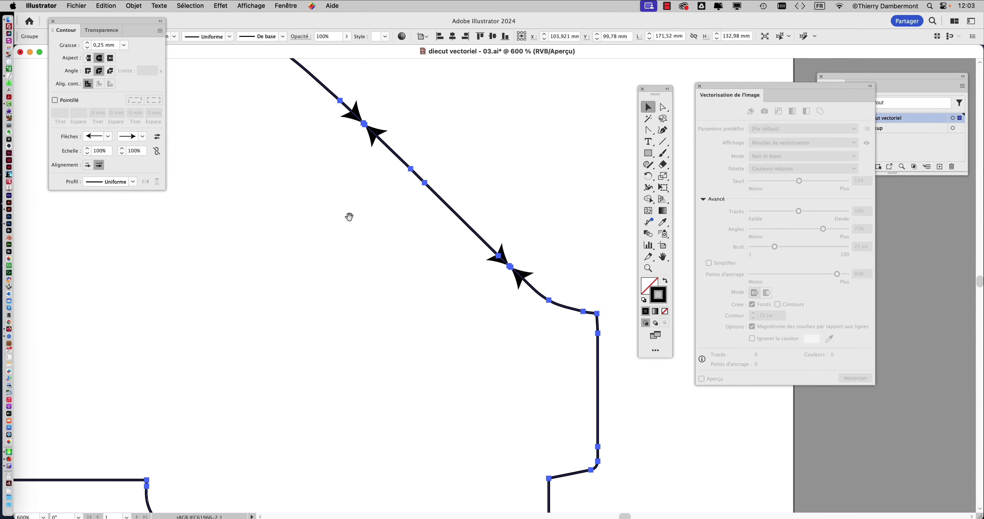
scroll(318, 191, down, 2)
scroll(311, 241, down, 2)
scroll(310, 200, down, 3)
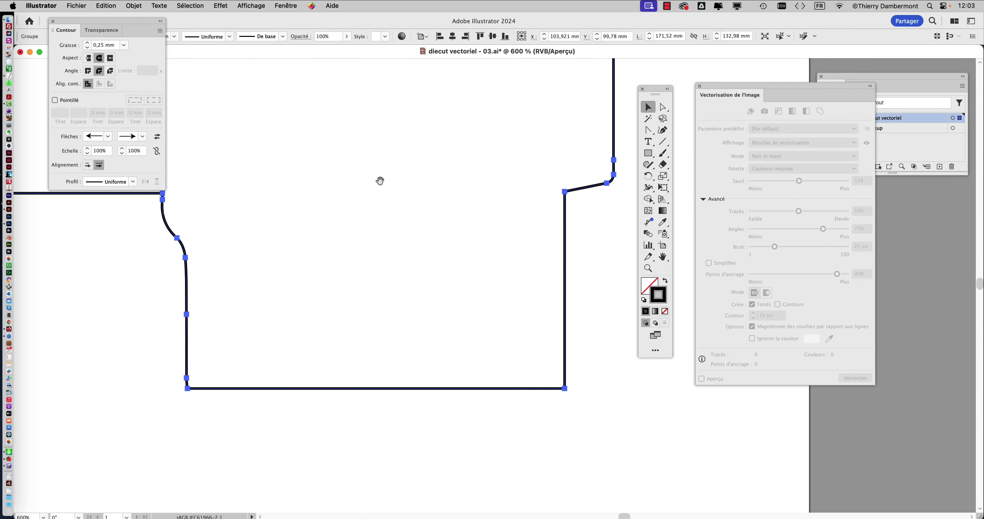
scroll(380, 183, left, 5)
scroll(479, 219, left, 4)
scroll(321, 185, left, 4)
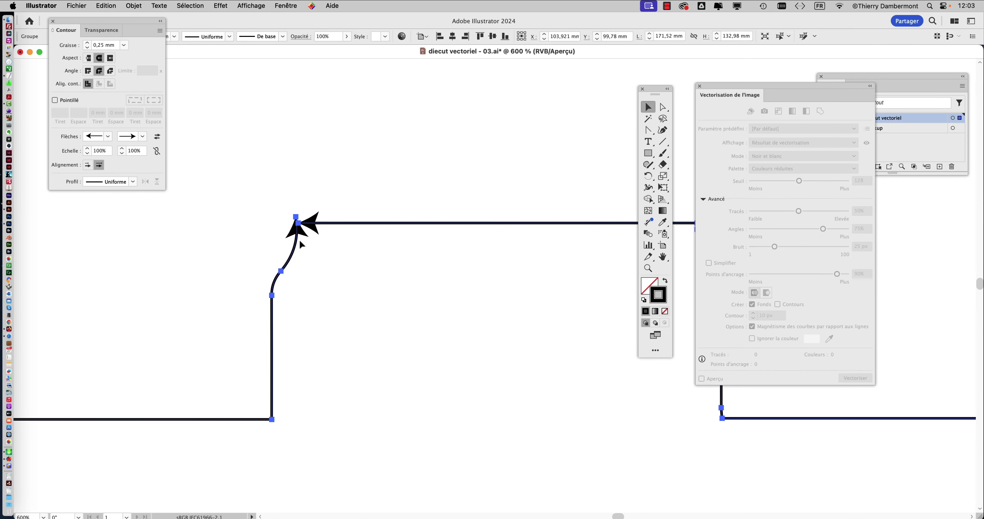
drag(346, 266, 458, 259)
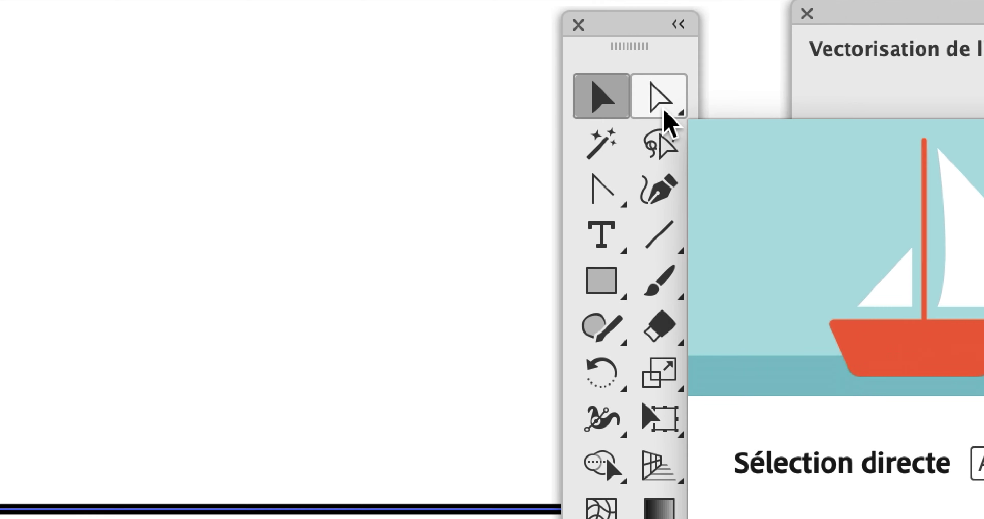
Step: Join the two endpoints at the upper-left corner with Direct Selection and Cmd+J
click(664, 112)
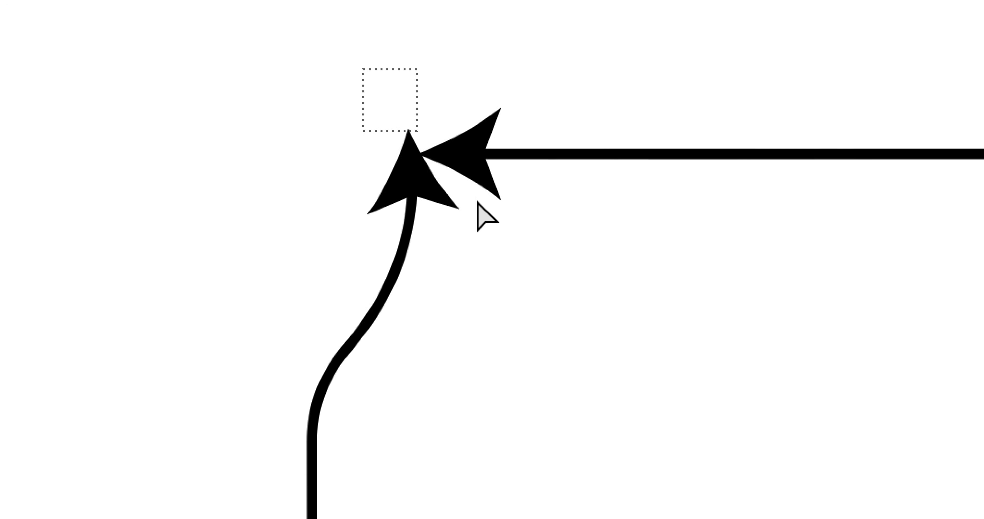
drag(478, 202, 484, 211)
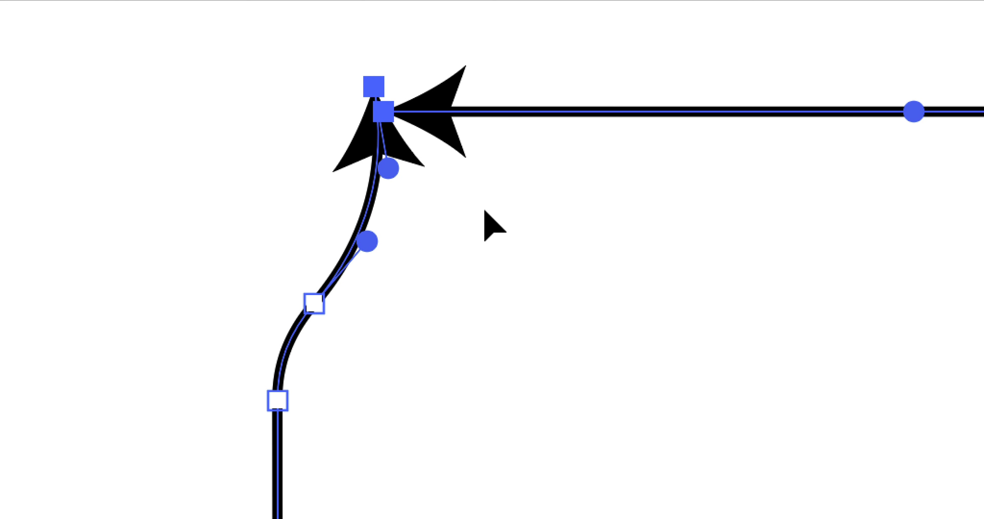
key(super+j)
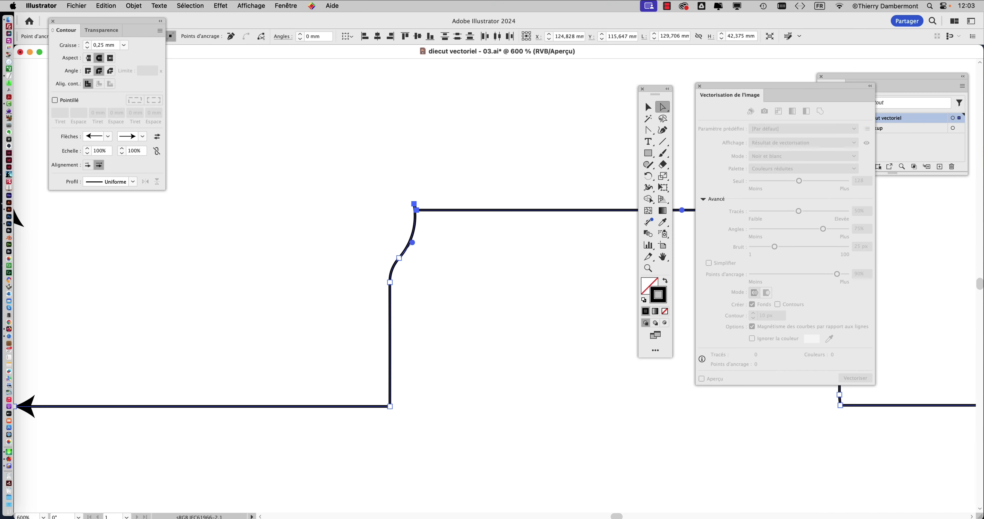
Step: Join the two path ends at the diagonal junction, then deselect with the Selection tool
scroll(437, 236, left, 5)
scroll(523, 223, down, 2)
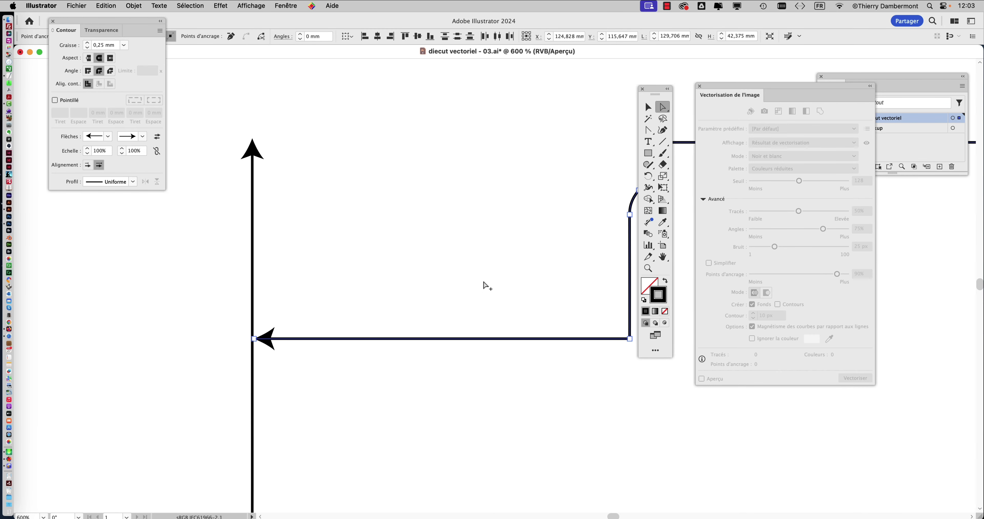
scroll(485, 285, down, 5)
scroll(431, 225, up, 3)
scroll(397, 233, up, 2)
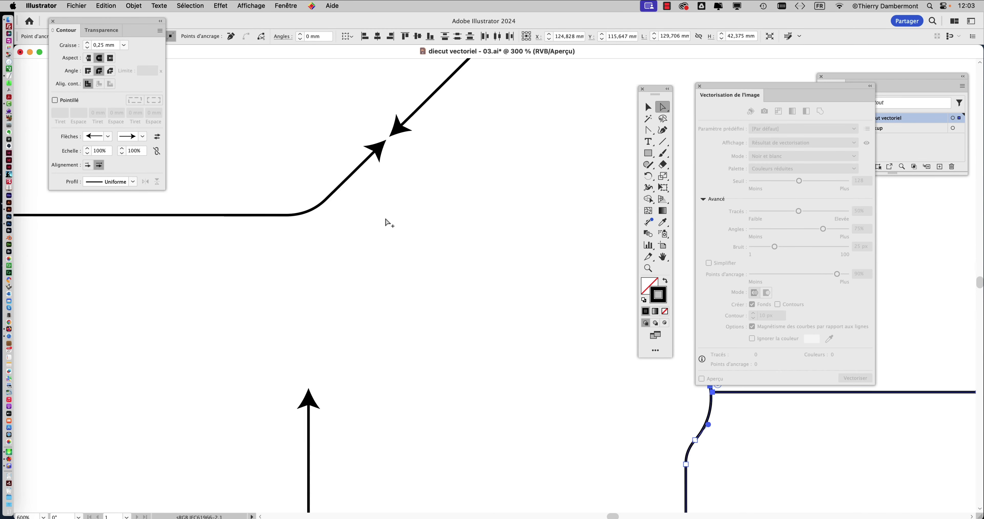
scroll(386, 221, up, 2)
click(389, 126)
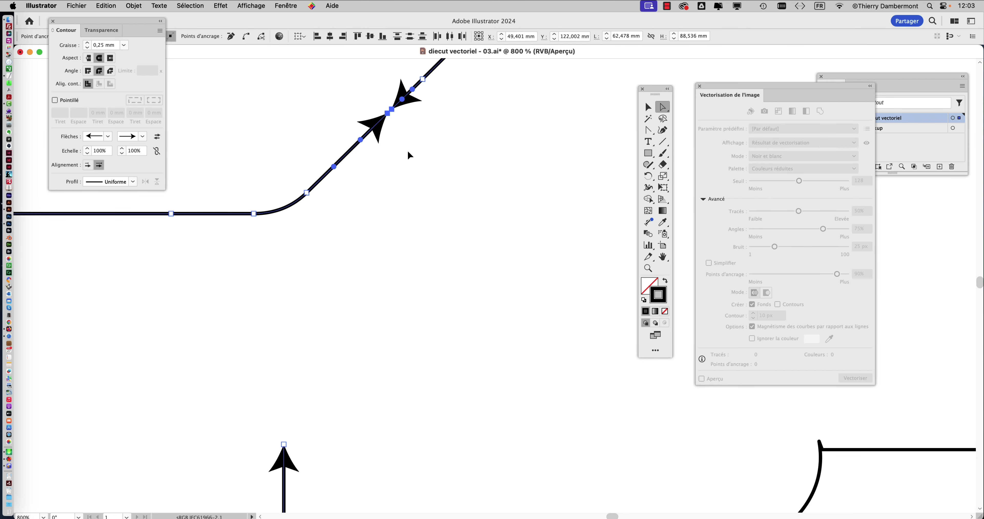
key(super+j)
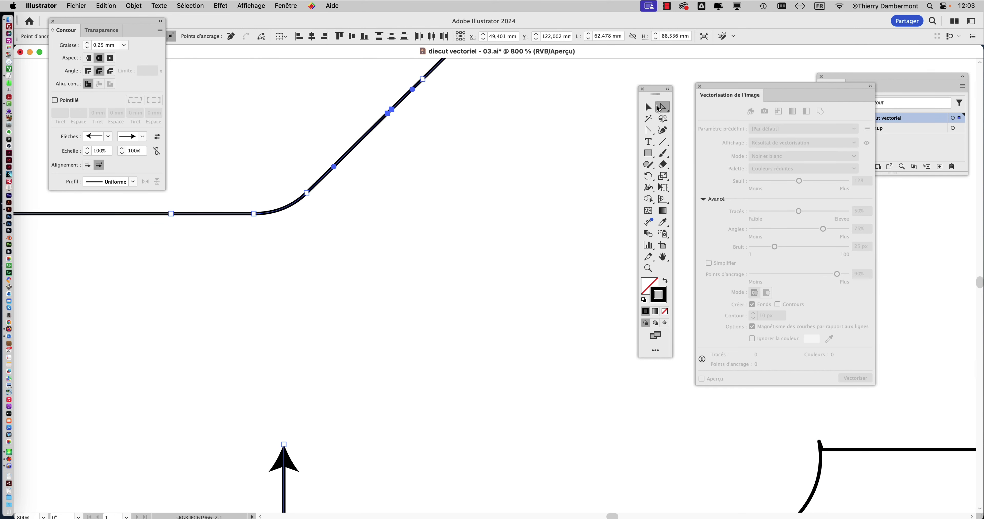
click(649, 107)
click(493, 179)
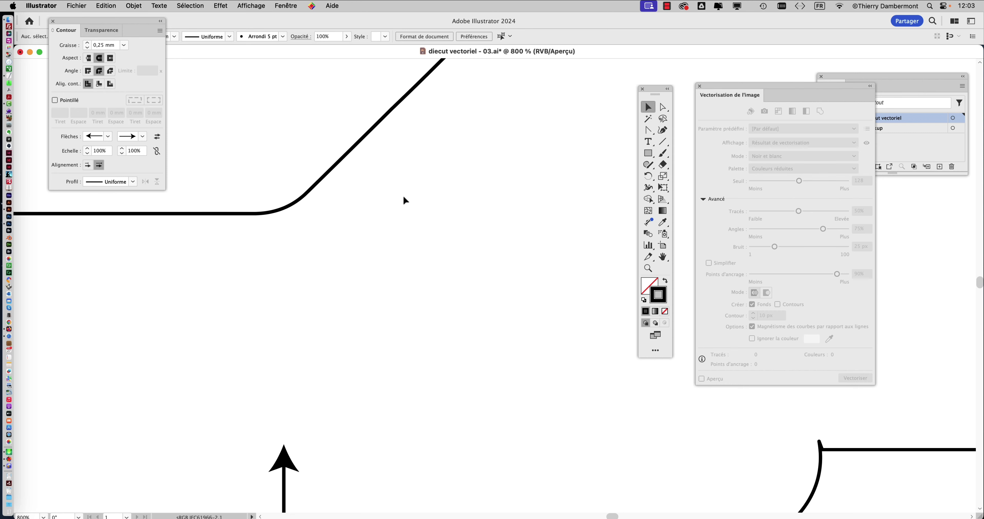
Step: Select the entire outline and join all remaining open ends with Cmd+J, then deselect
scroll(419, 206, down, 5)
scroll(420, 203, down, 3)
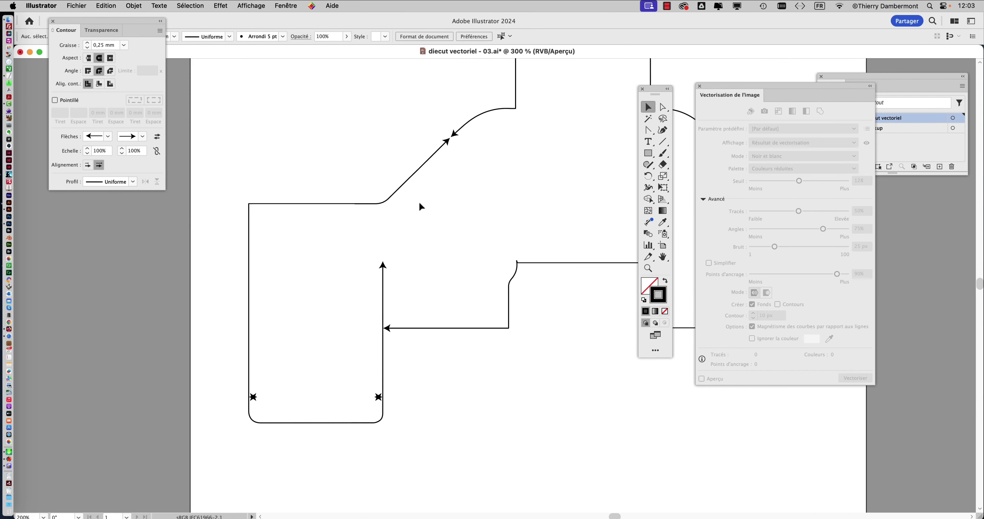
drag(444, 215, 324, 244)
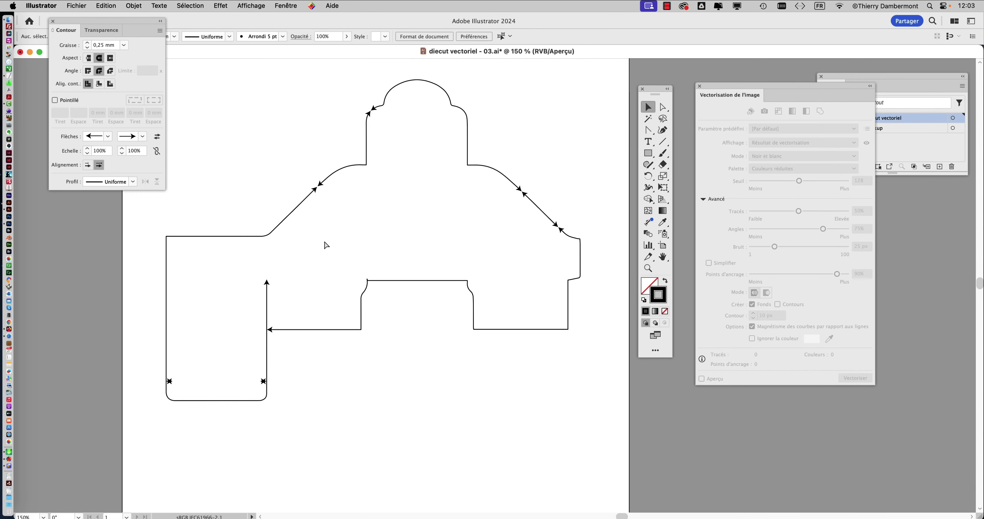
key(super+a)
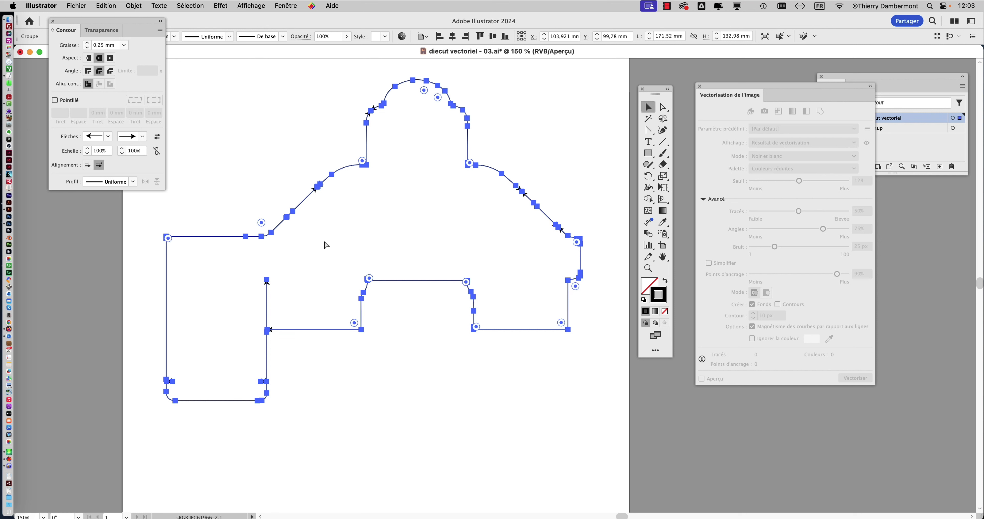
key(super+j)
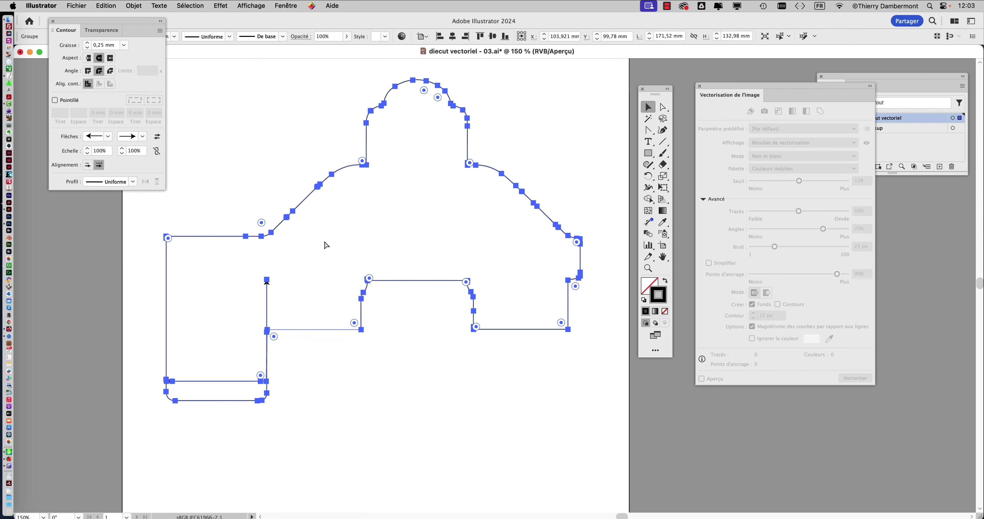
click(326, 244)
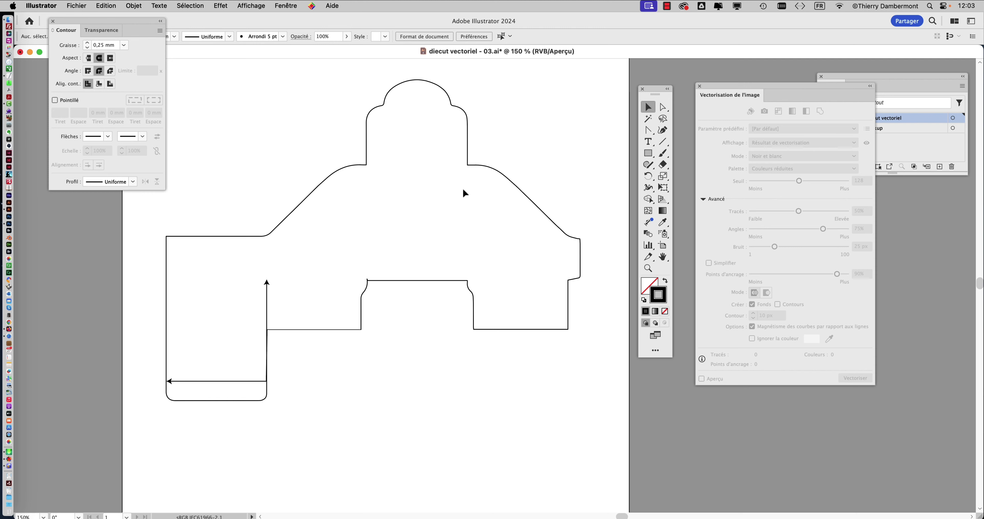
scroll(390, 199, down, 1)
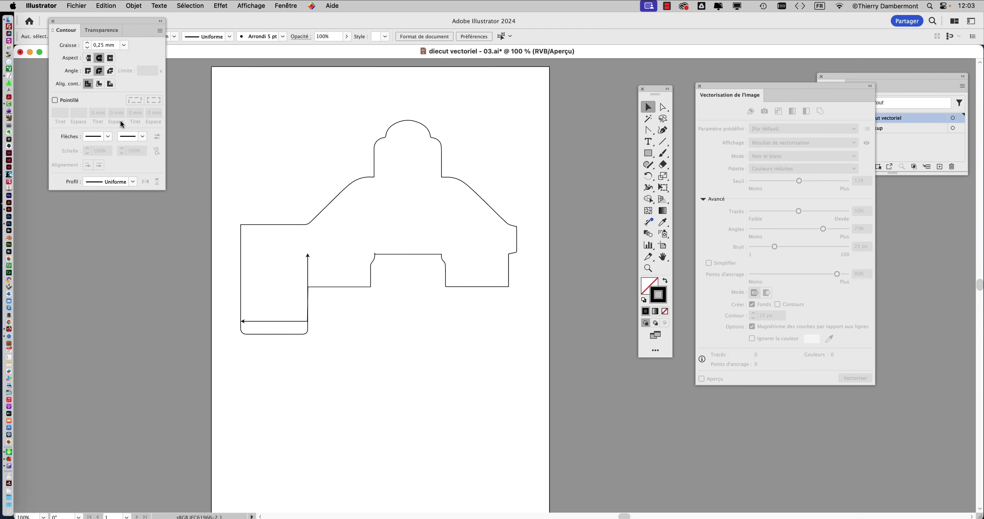
Step: Save the document as 'diecut vectoriel - 04.ai' with the default Illustrator options
click(75, 5)
click(122, 111)
click(616, 55)
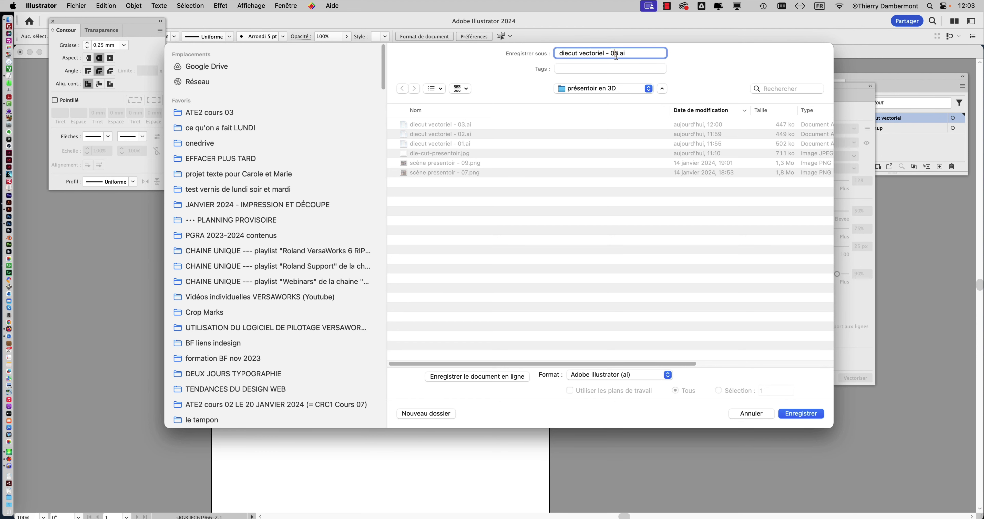
drag(618, 56, 614, 56)
text(4)
click(801, 413)
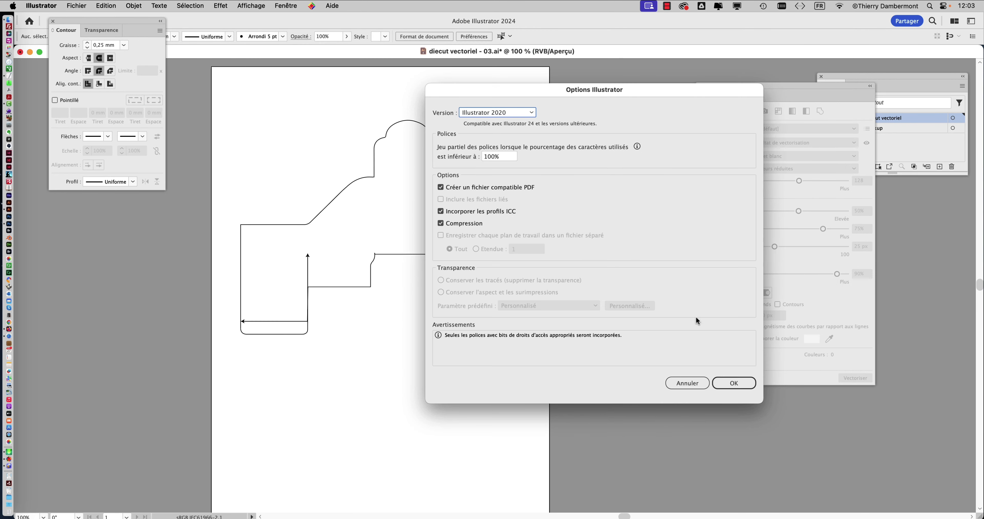
click(735, 385)
scroll(461, 199, up, 1)
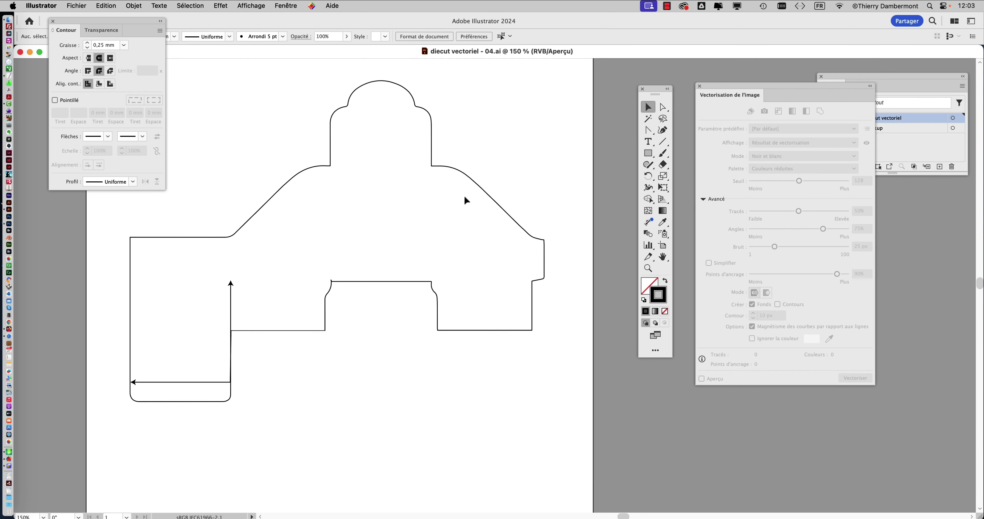
Step: Zoom in and out to review the diecut vectoriel - 01.ai image trace
scroll(464, 194, up, 1)
scroll(464, 194, down, 1)
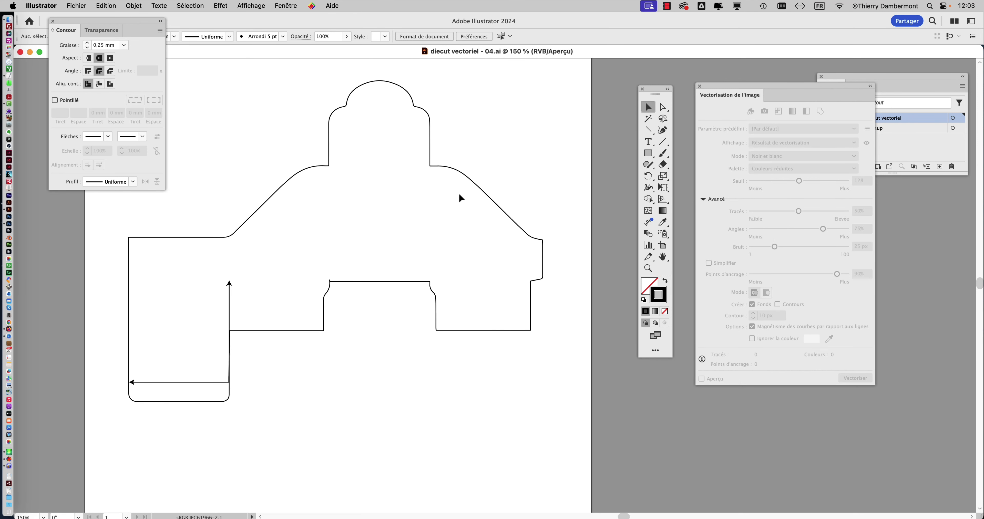
scroll(458, 192, down, 1)
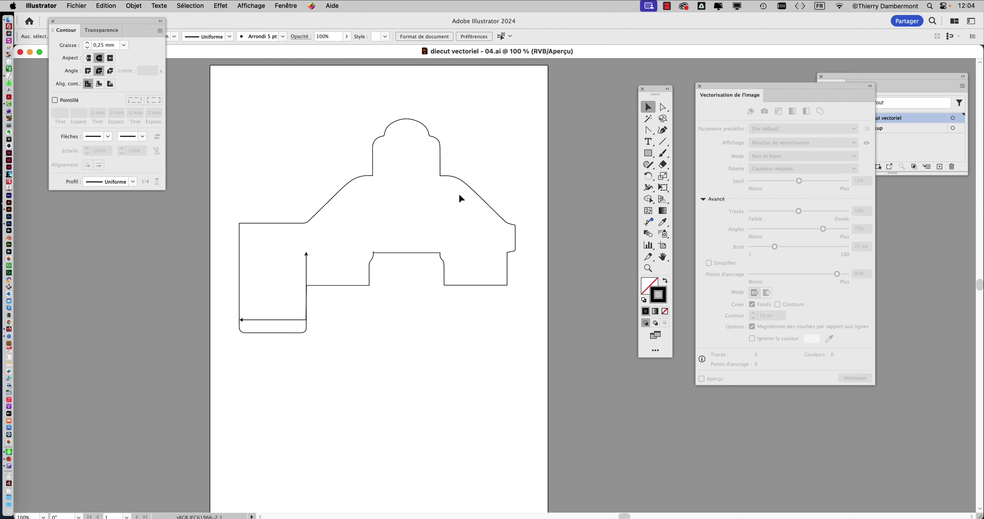
scroll(450, 183, up, 2)
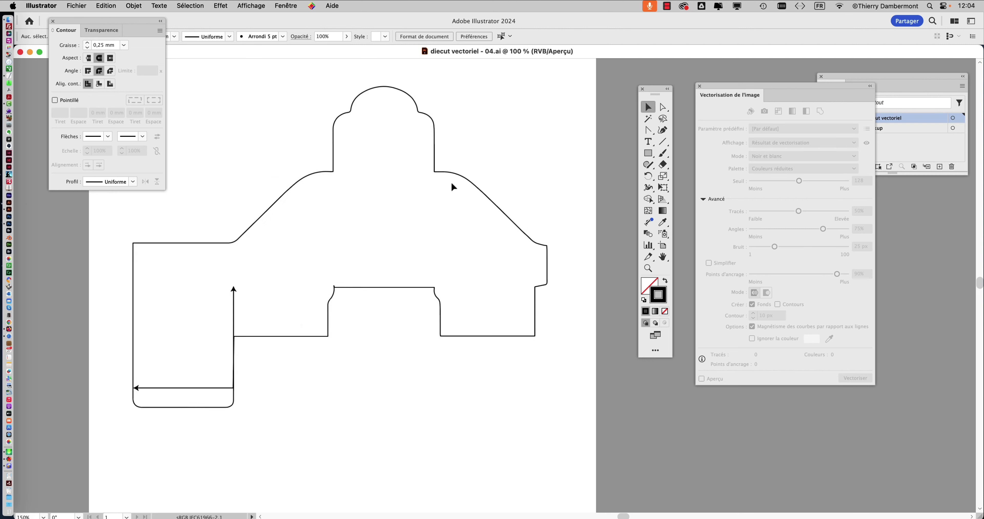
scroll(380, 234, down, 1)
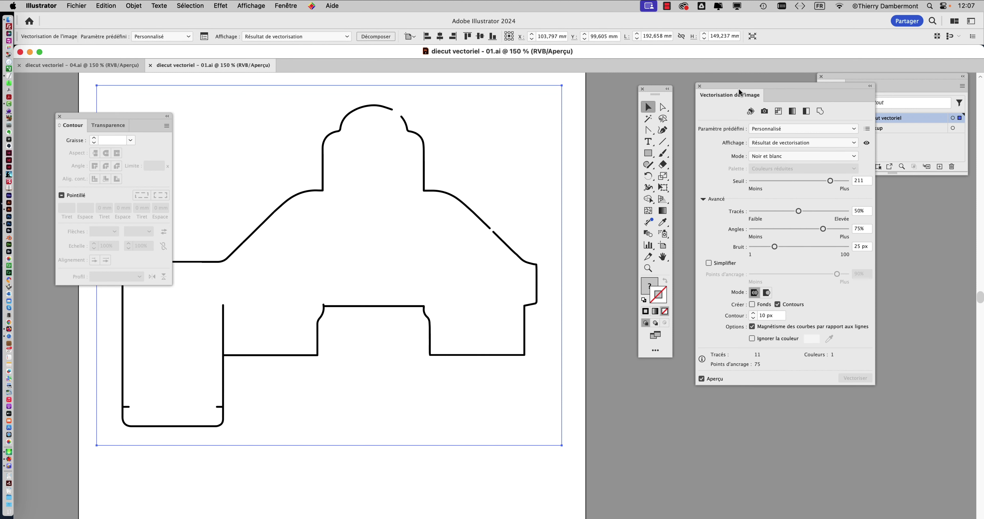
Step: Switch the image trace from Contours to Fonds and raise the Seuil threshold to 228
mouse_move(658, 92)
mouse_down()
mouse_move(22, 90)
mouse_move(22, 49)
mouse_up()
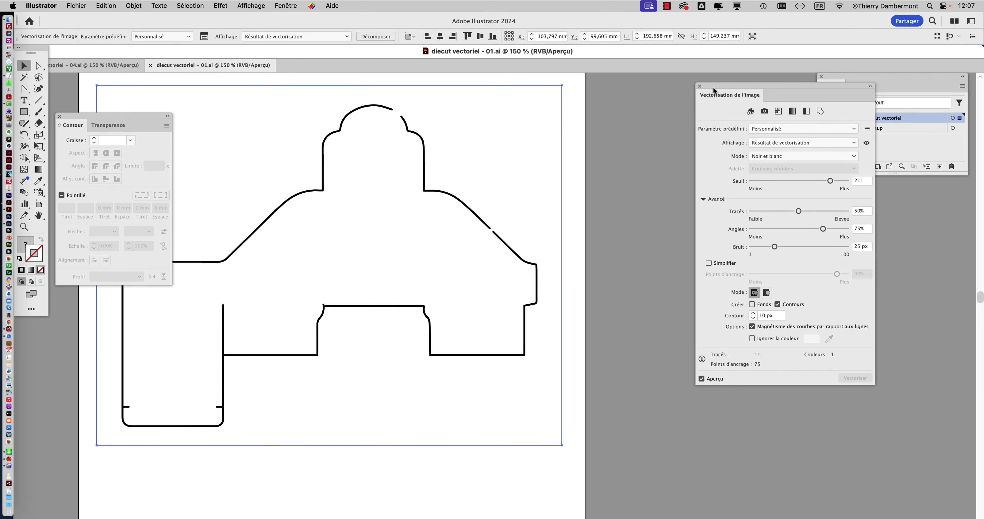
drag(714, 90, 591, 118)
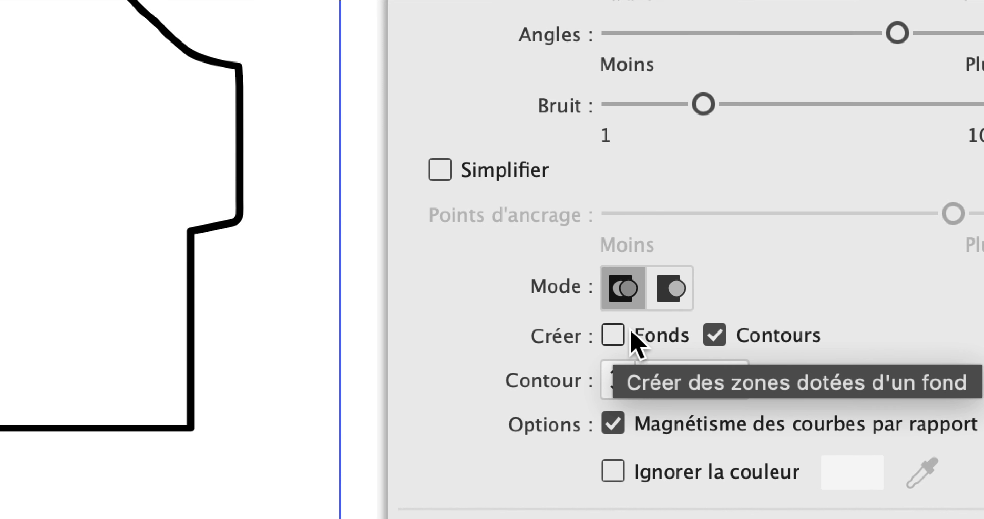
click(614, 335)
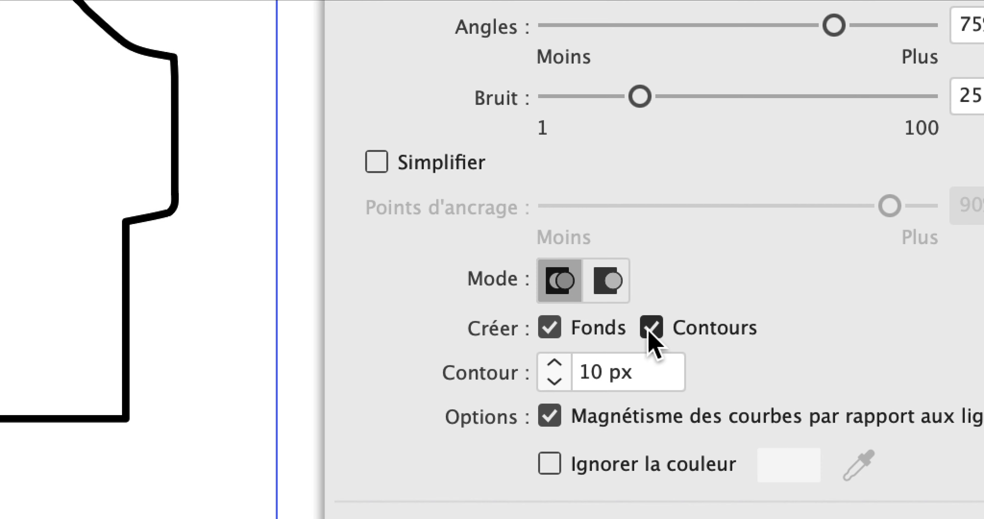
click(651, 328)
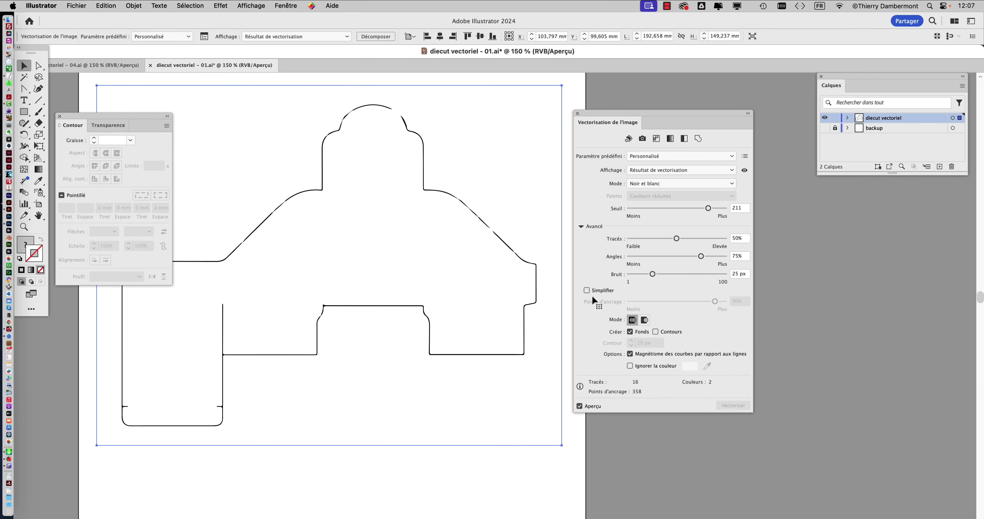
scroll(439, 191, up, 3)
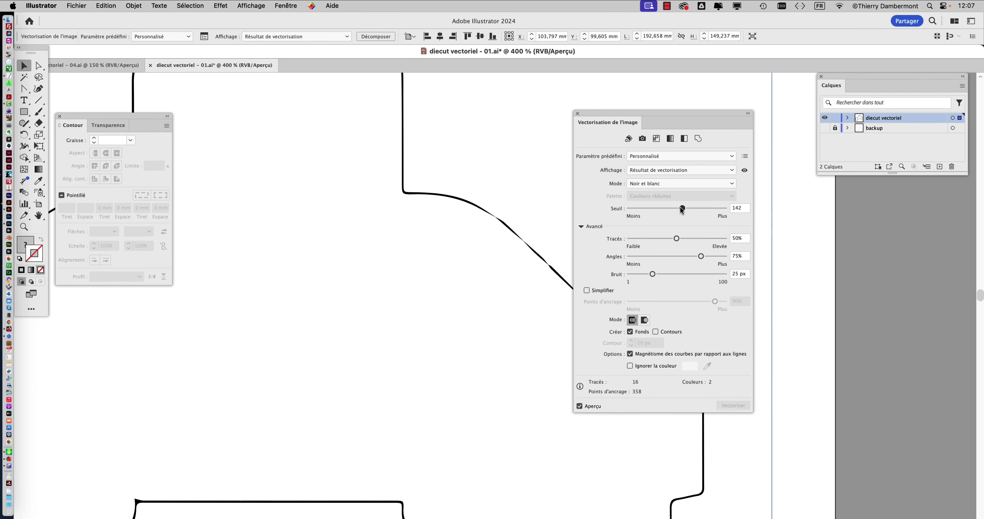
mouse_move(682, 208)
mouse_down()
mouse_move(724, 208)
mouse_move(714, 209)
mouse_up()
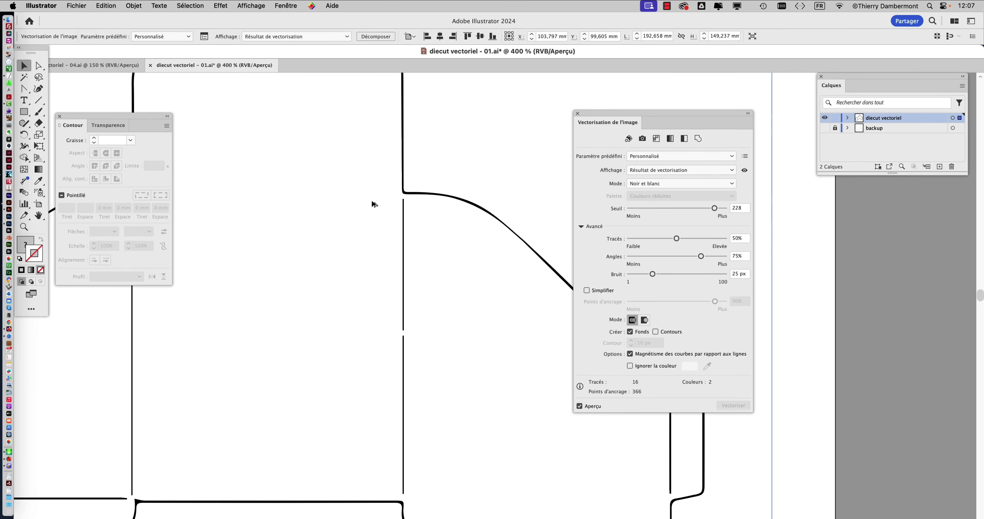
key(super+minus)
key(super+minus)
key(super+minus)
click(129, 5)
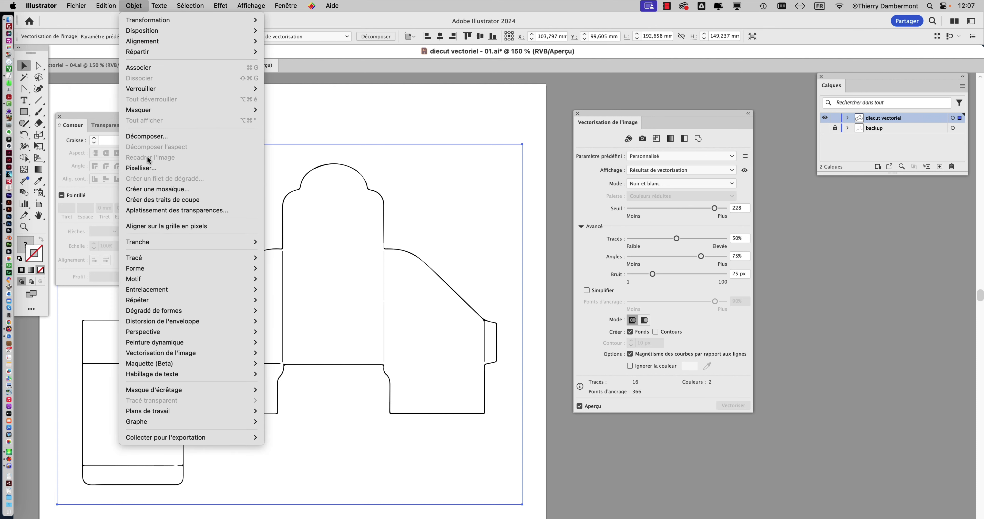
mouse_move(168, 353)
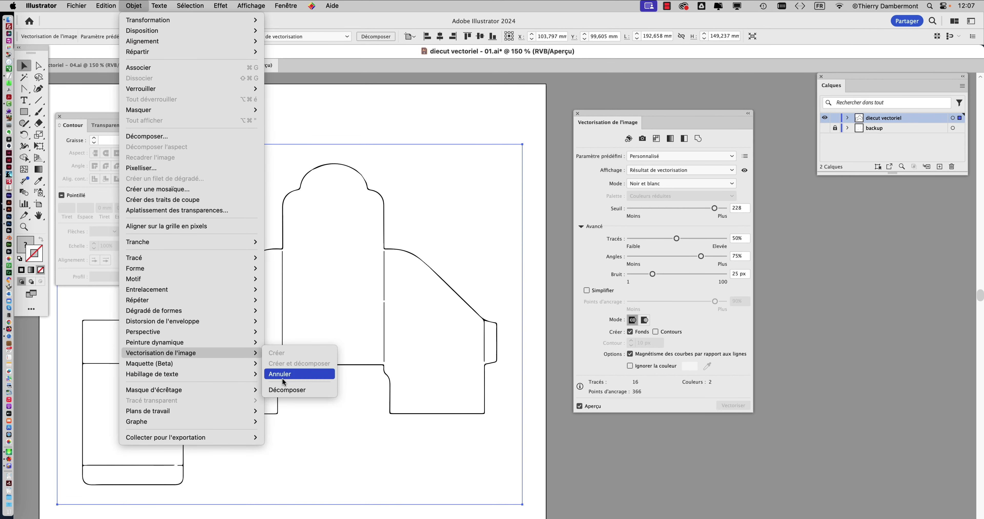
click(290, 396)
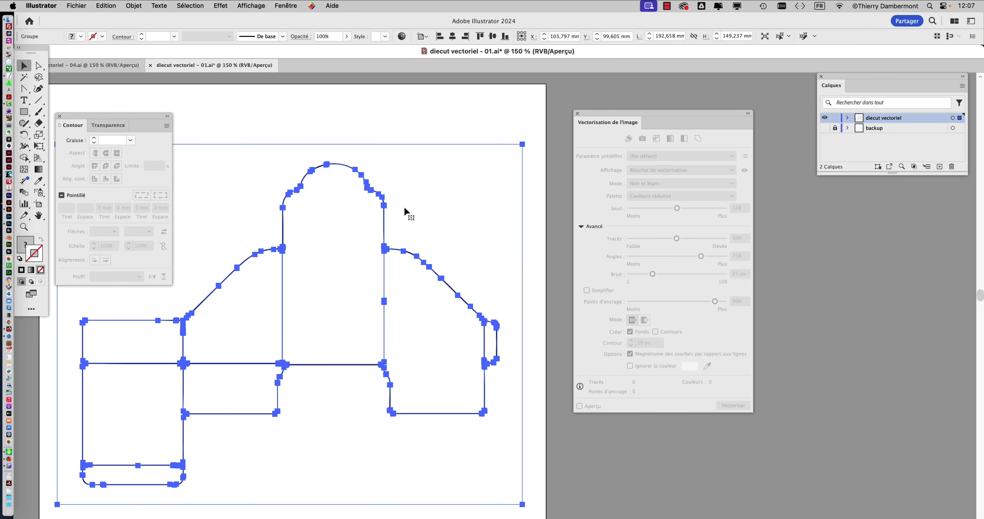
key(ctrl+y)
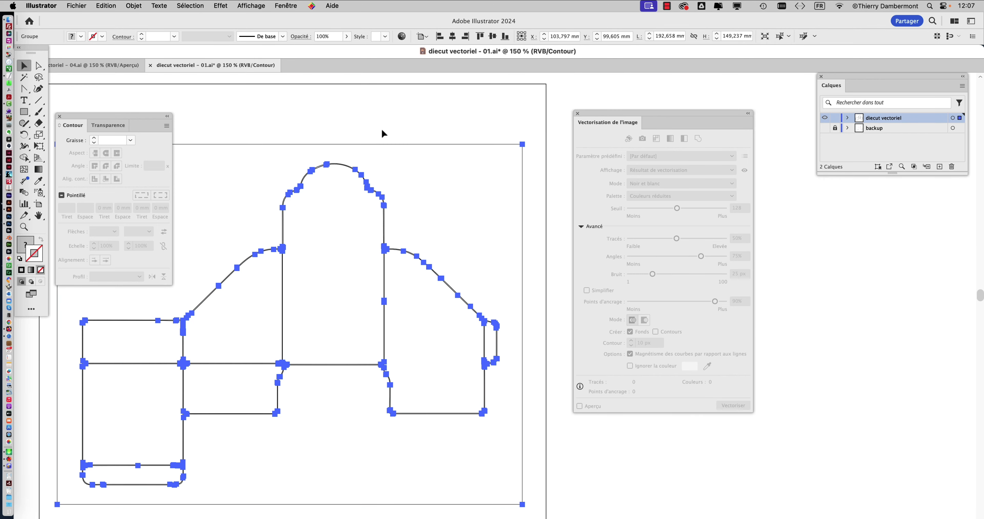
click(379, 127)
scroll(384, 201, up, 4)
scroll(384, 204, up, 3)
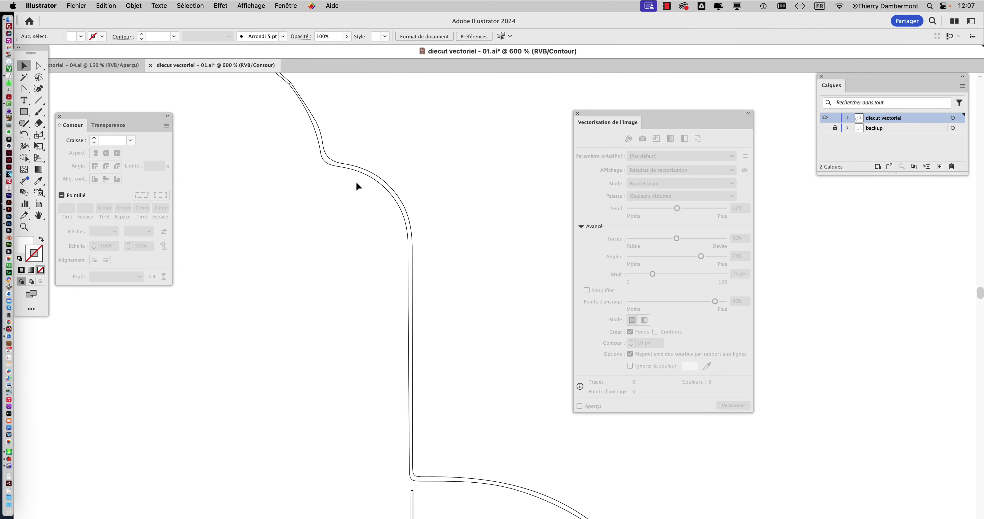
drag(295, 161, 458, 260)
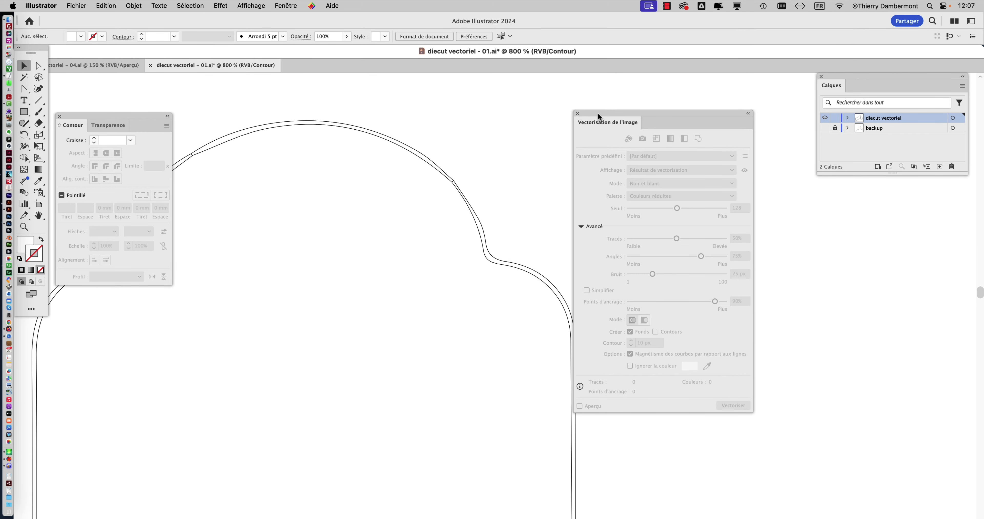
drag(600, 114, 713, 158)
drag(498, 170, 593, 180)
scroll(309, 162, up, 4)
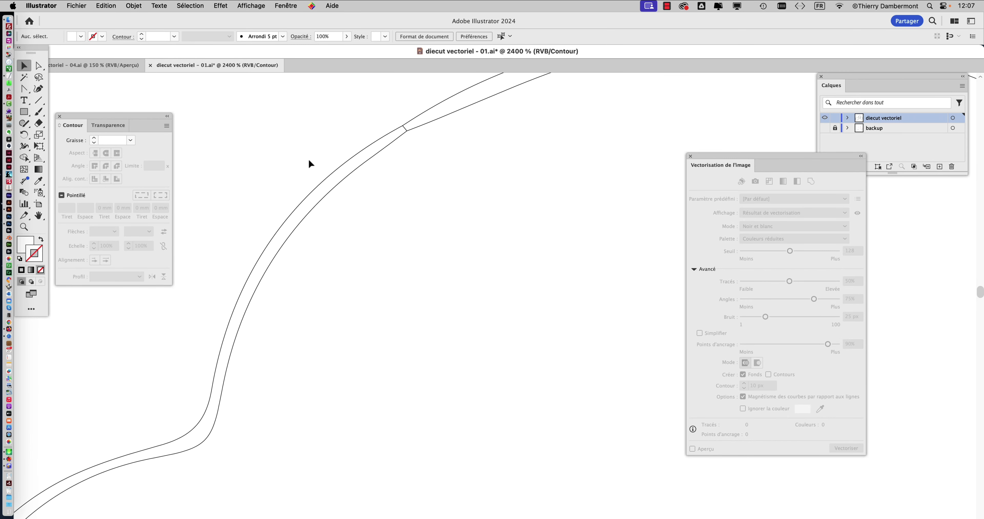
scroll(318, 294, down, 5)
scroll(373, 255, left, 5)
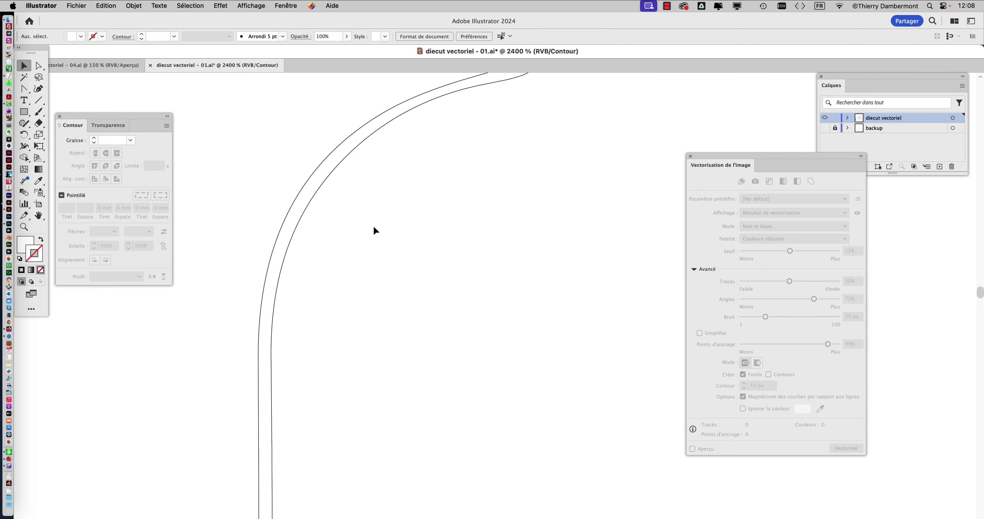
scroll(320, 289, down, 5)
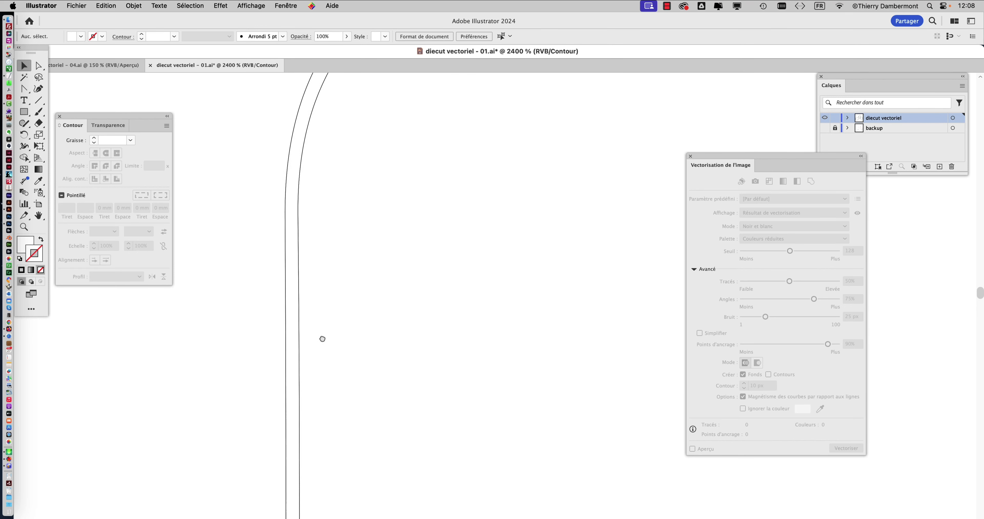
scroll(323, 338, left, 2)
scroll(349, 278, down, 3)
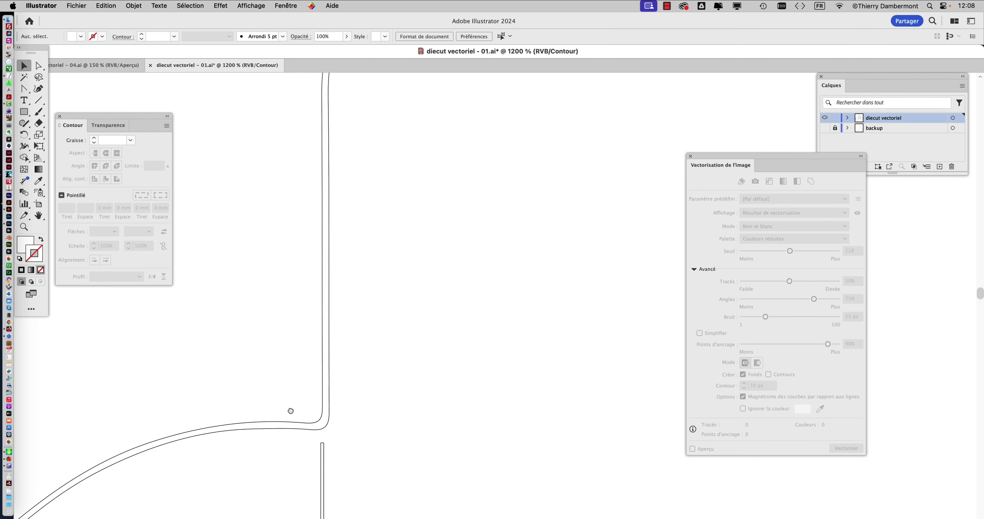
scroll(291, 382, down, 5)
scroll(298, 355, left, 5)
scroll(302, 341, down, 10)
scroll(264, 300, left, 10)
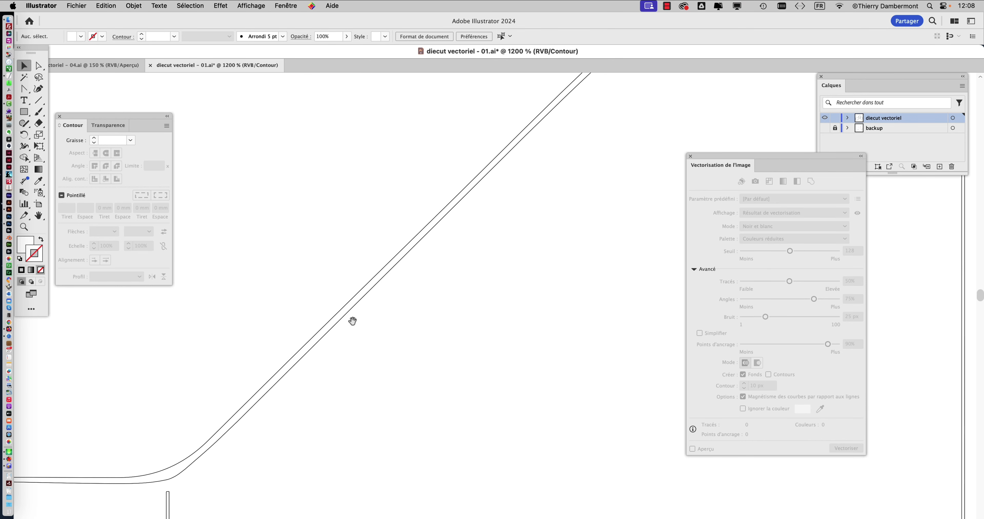
Step: Close diecut vectoriel - 01.ai without saving and show 04.ai's die-cut outline in Outline view
click(150, 64)
click(508, 315)
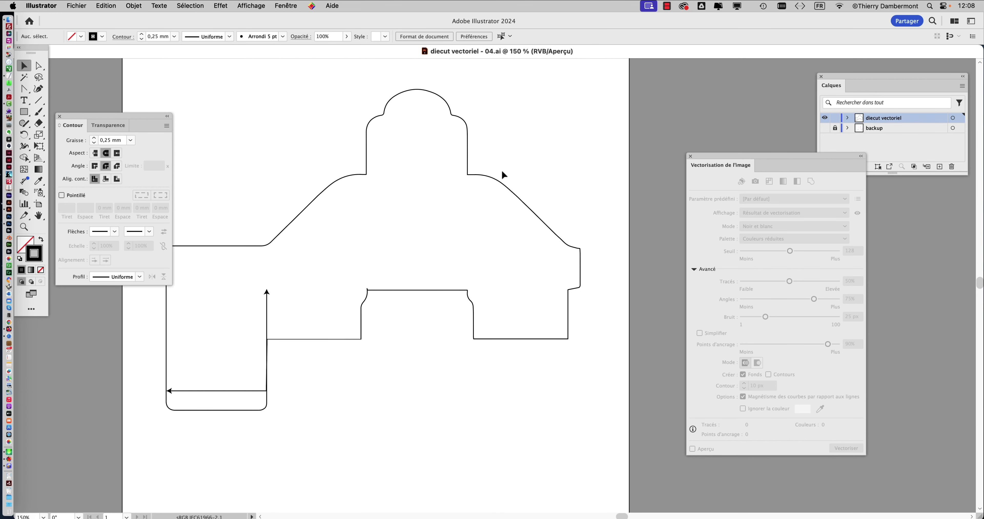
scroll(489, 167, up, 1)
scroll(487, 170, up, 1)
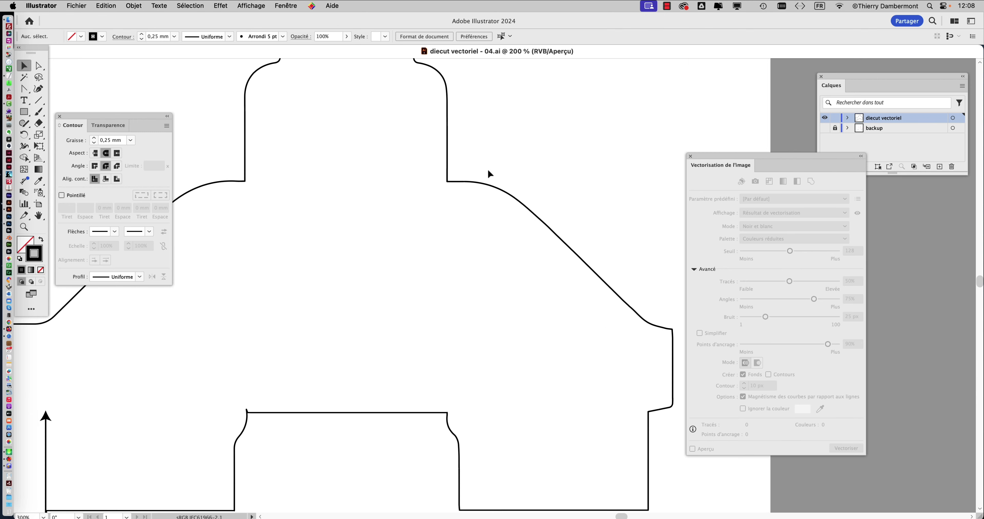
click(496, 195)
scroll(499, 200, up, 2)
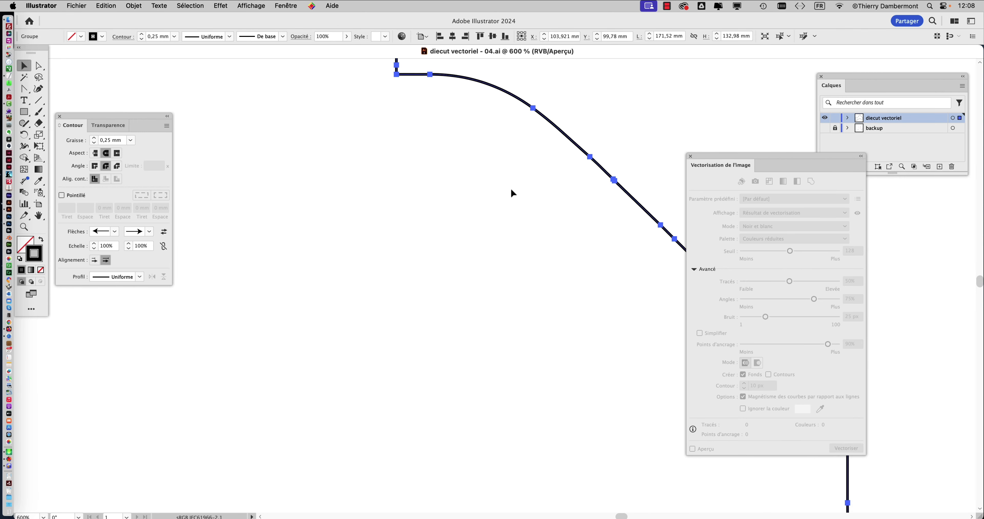
key(ctrl+y)
scroll(509, 169, up, 5)
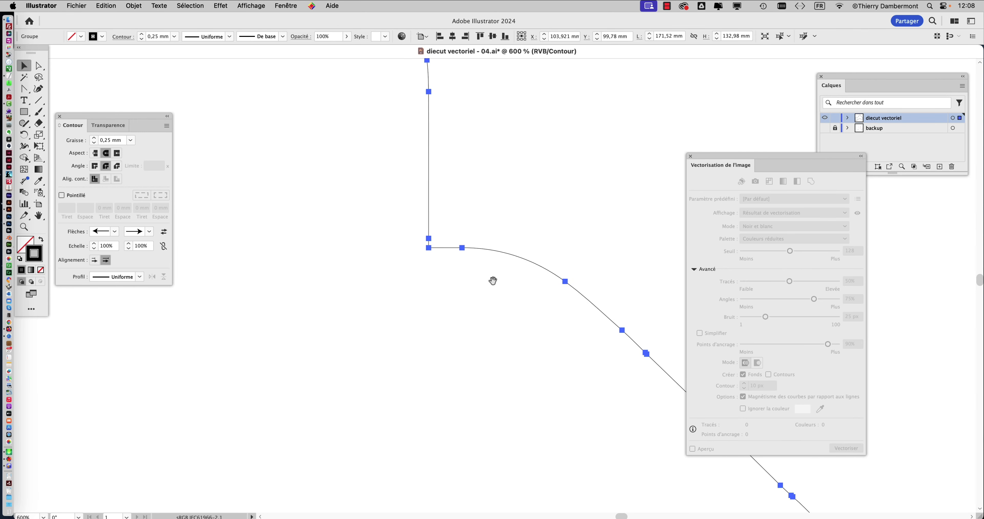
scroll(495, 280, up, 4)
scroll(529, 319, left, 3)
scroll(604, 191, left, 2)
scroll(567, 147, down, 3)
scroll(486, 160, left, 2)
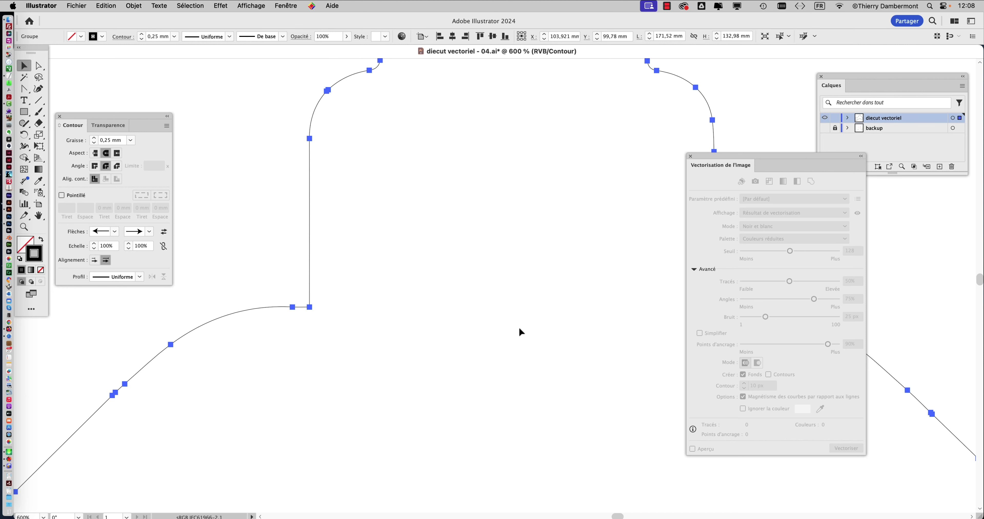
scroll(449, 285, down, 3)
scroll(433, 270, right, 5)
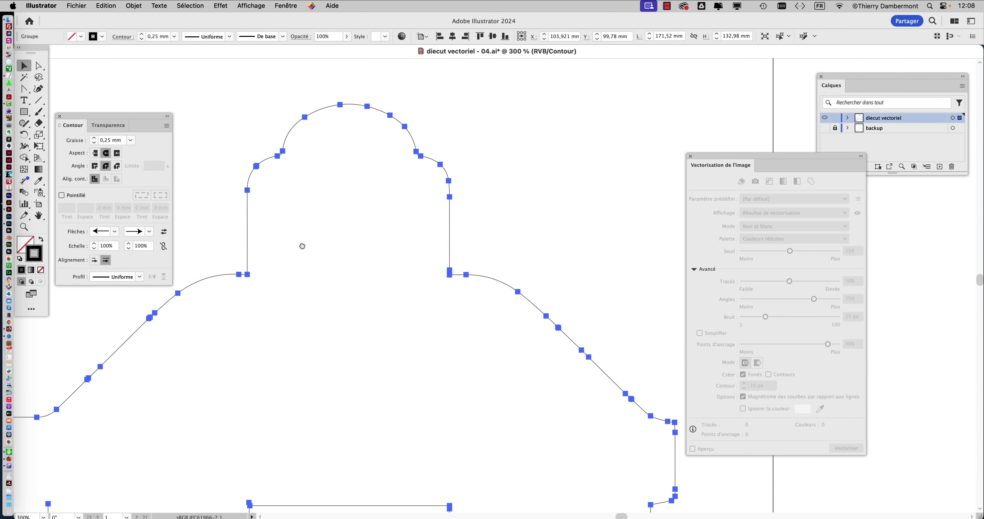
click(514, 183)
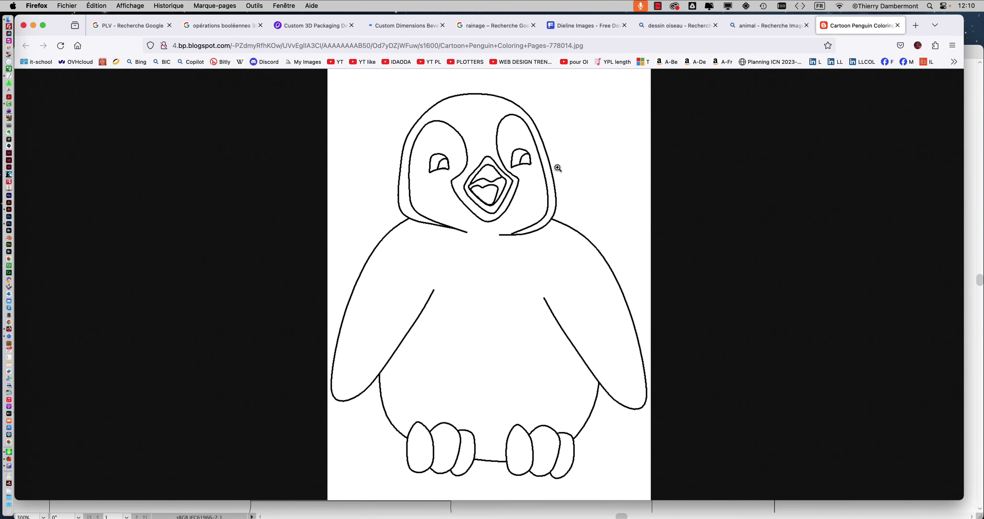
Step: Copy the penguin image from Firefox and return to Illustrator
right_click(565, 149)
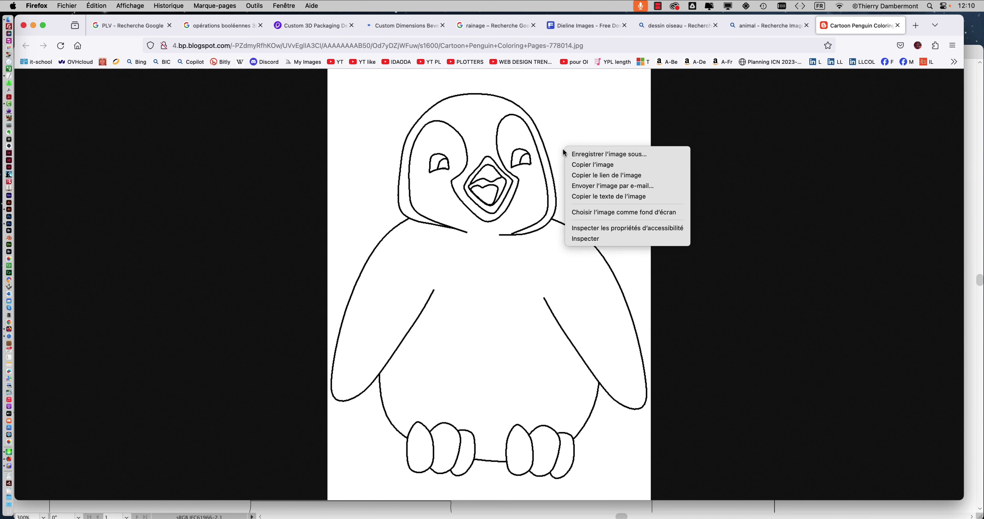
click(606, 166)
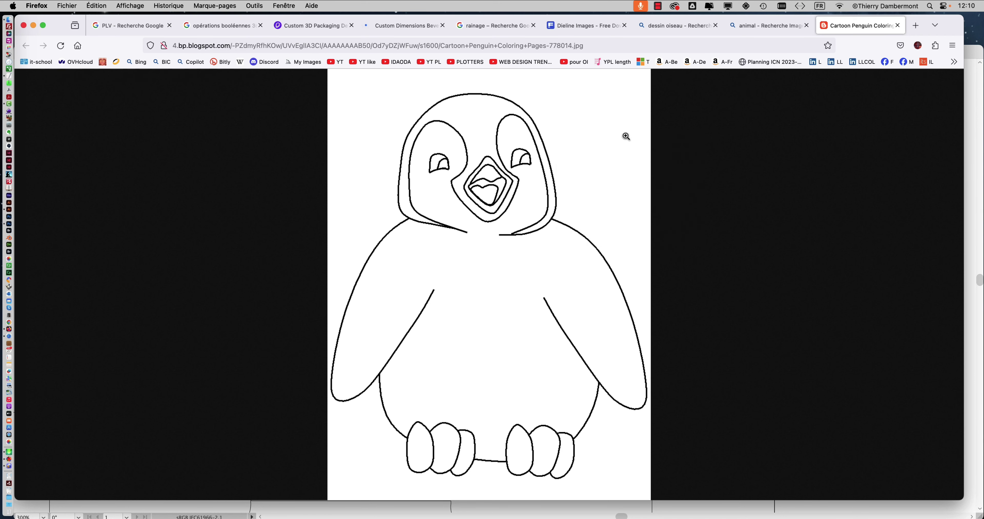
key(super+Tab)
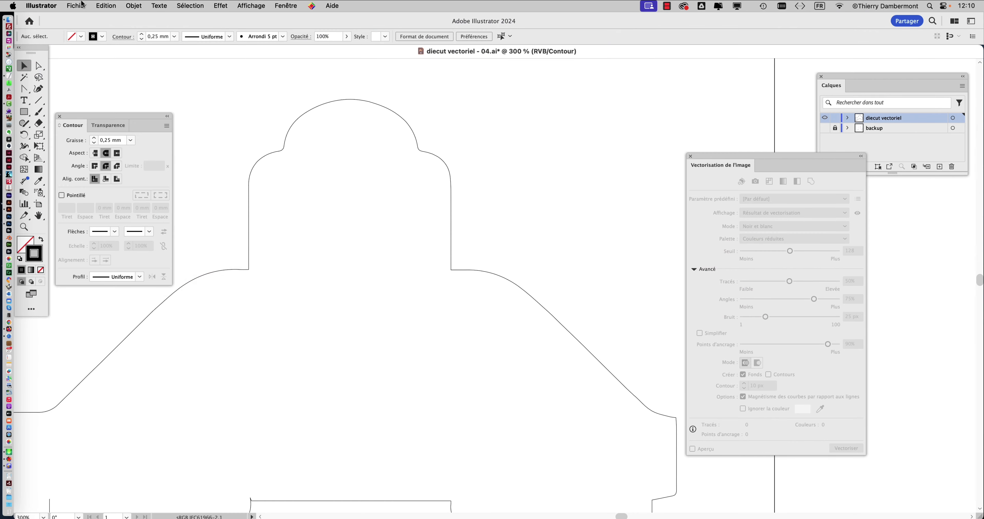
Step: Create a new A4 document and paste the penguin image into it
click(76, 5)
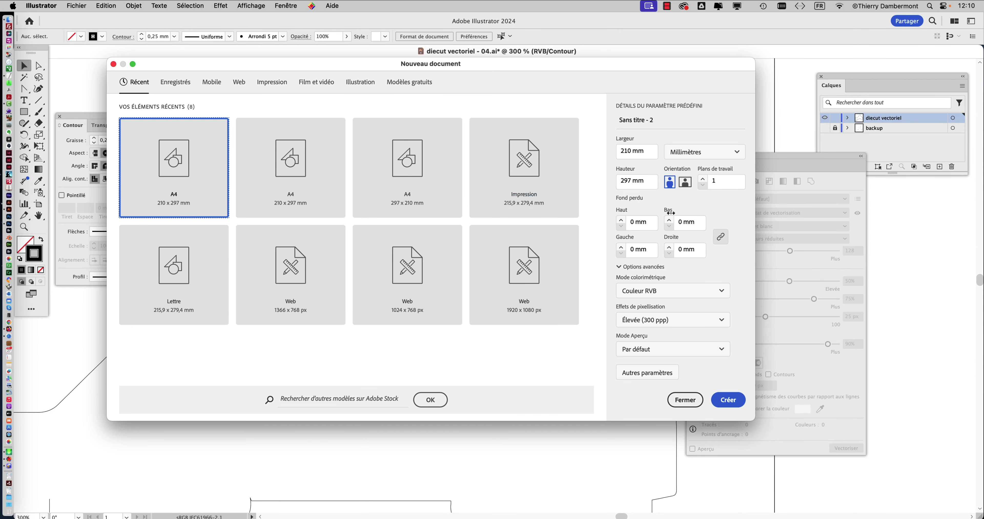
click(743, 399)
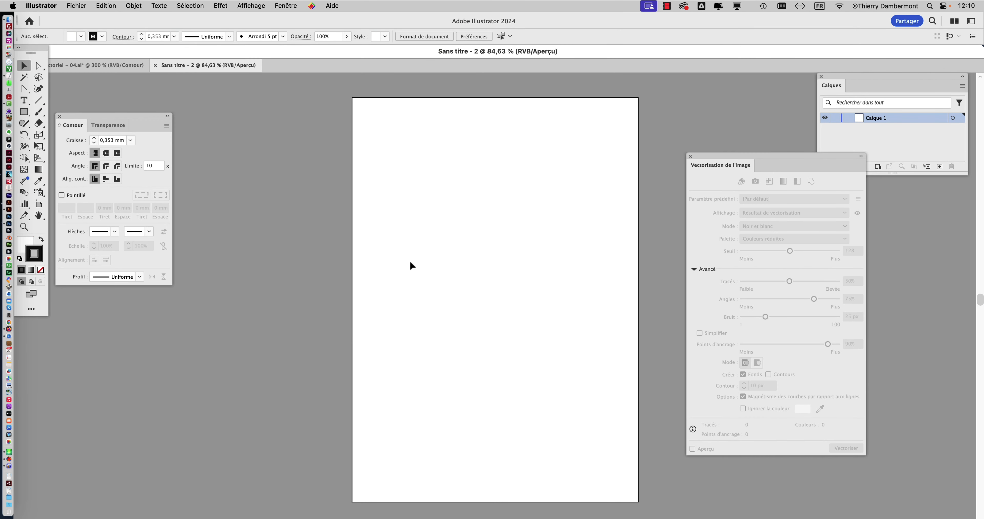
key(super+v)
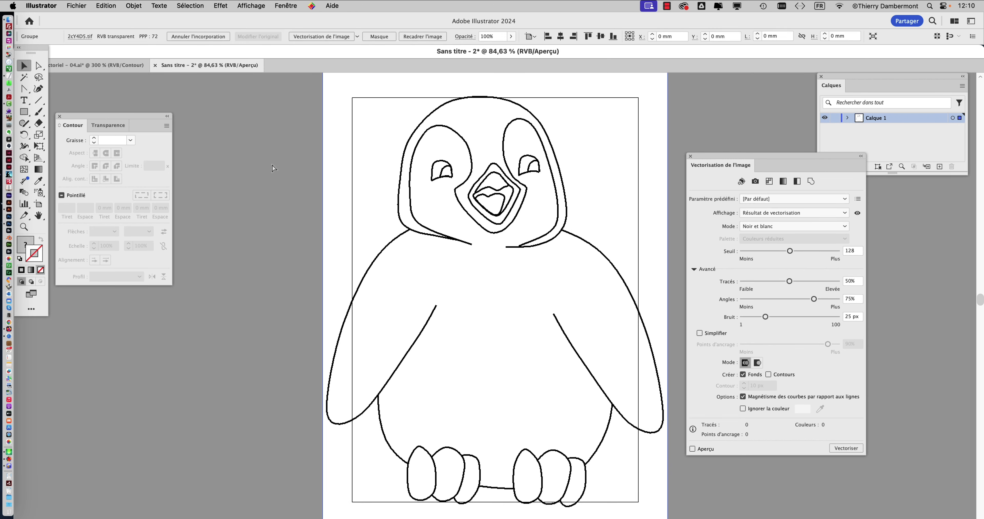
key(super+minus)
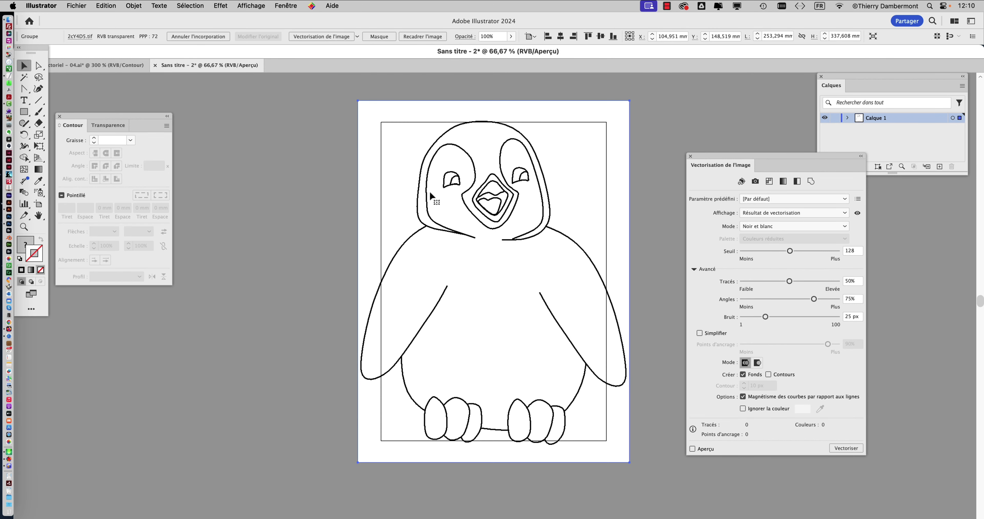
Step: Scale the penguin image down with Free Transform to fit the page, then deselect
click(39, 146)
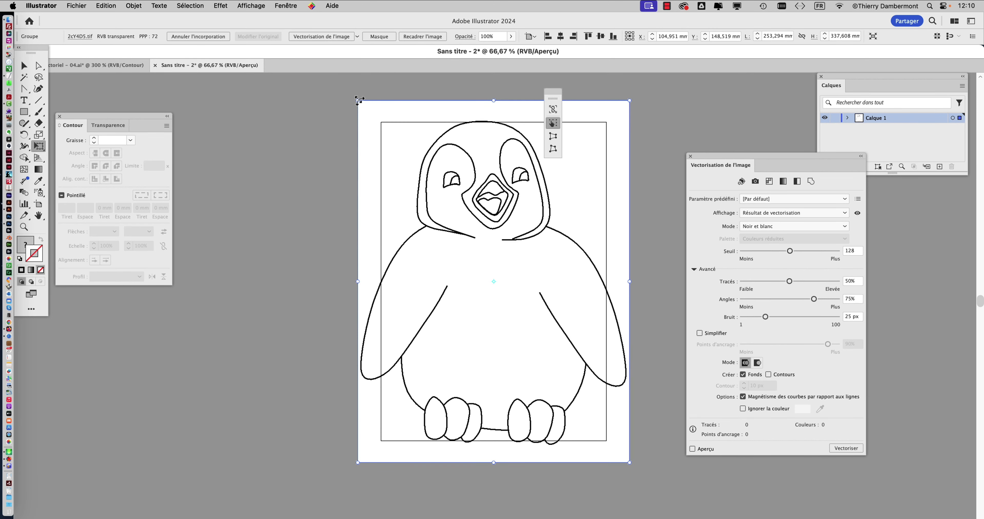
mouse_move(355, 99)
mouse_down()
mouse_move(420, 169)
mouse_move(415, 175)
mouse_up()
click(25, 65)
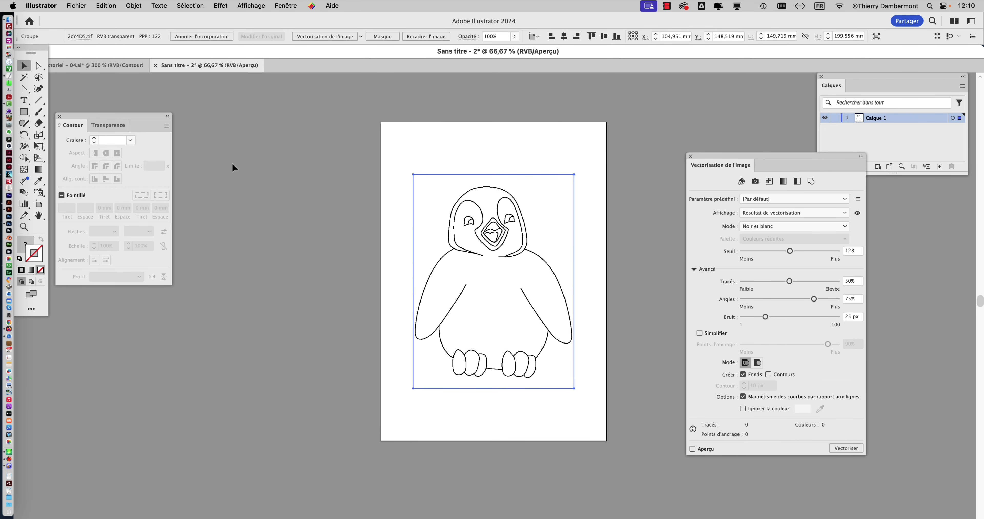
click(350, 227)
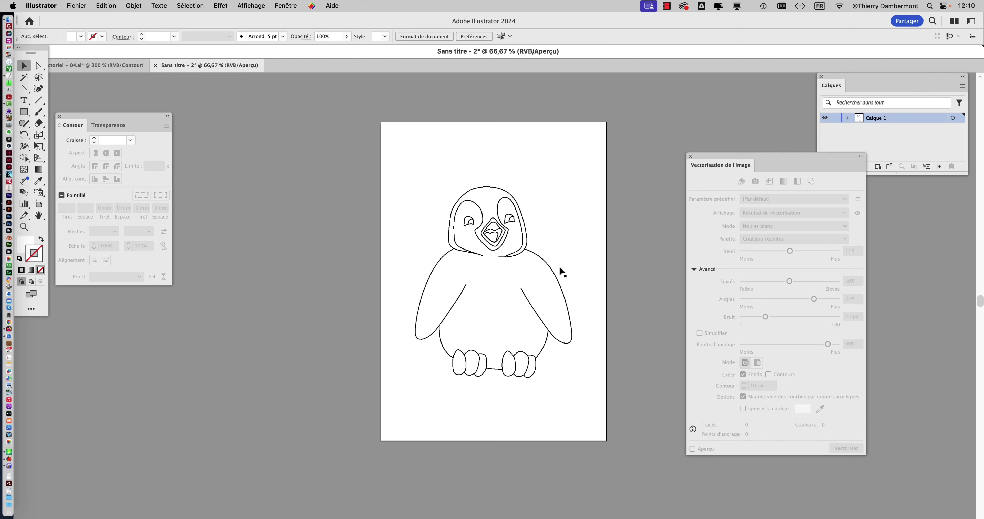
Step: Image-trace the penguin with Contours on and Fonds off, preview, then expand into paths
scroll(562, 264, up, 3)
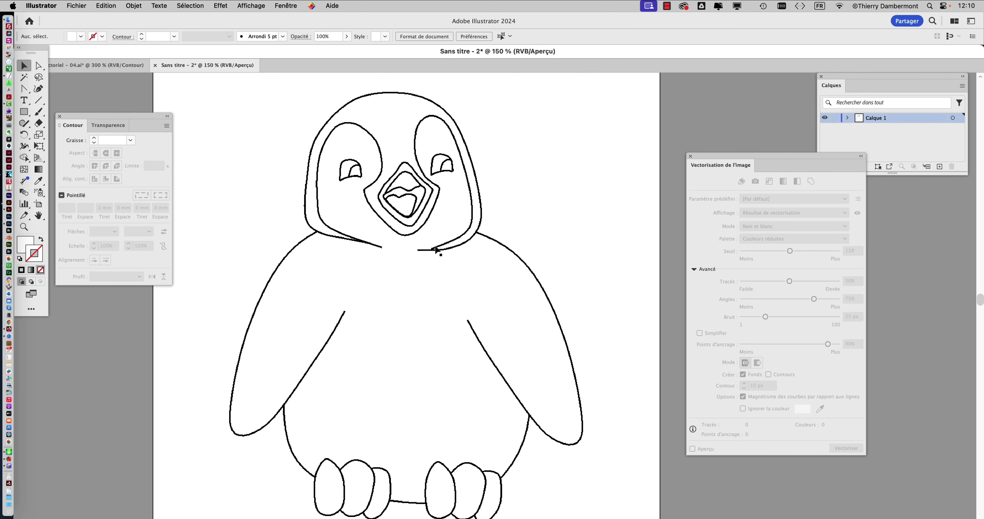
click(450, 241)
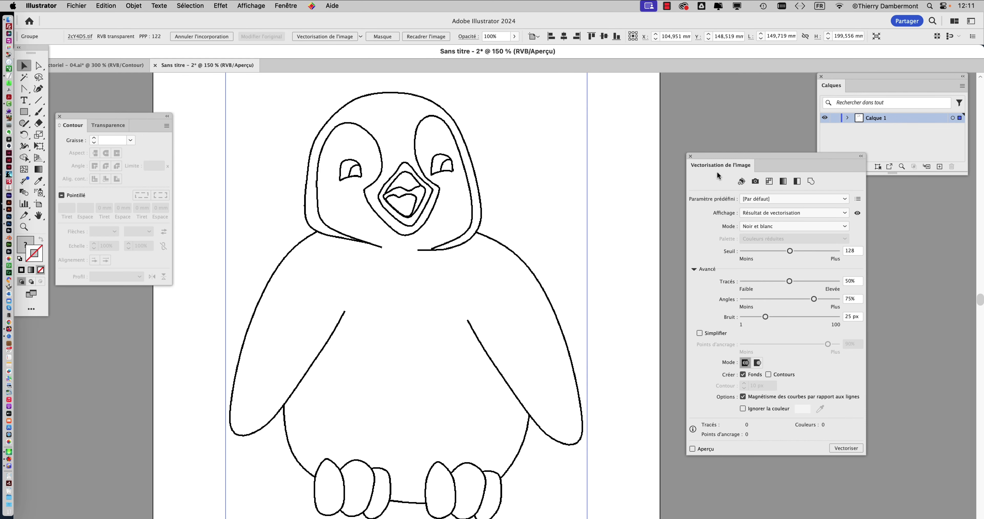
drag(706, 149, 643, 95)
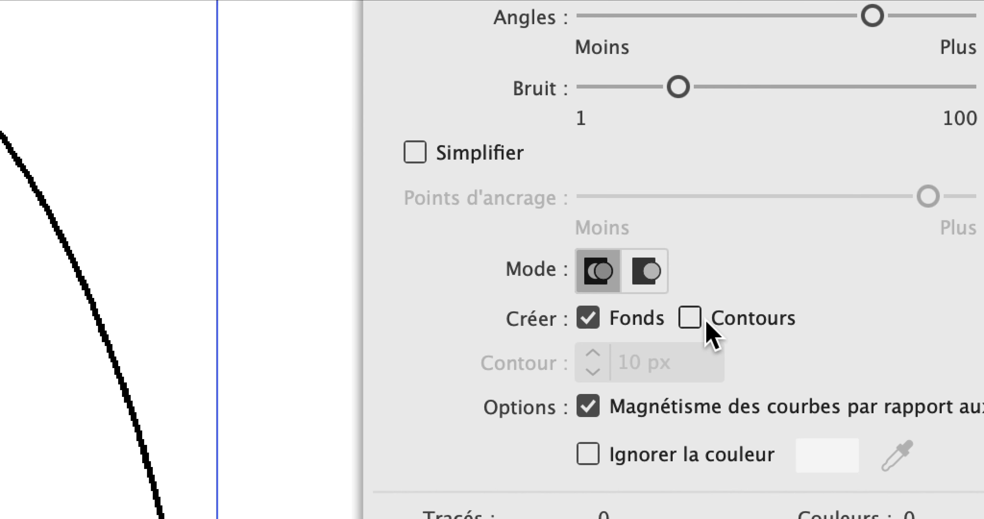
click(705, 319)
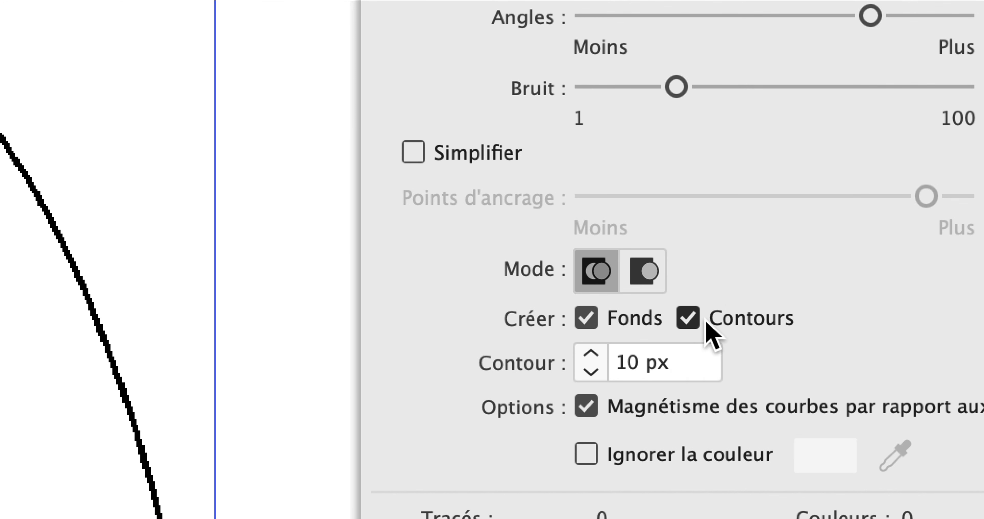
click(686, 321)
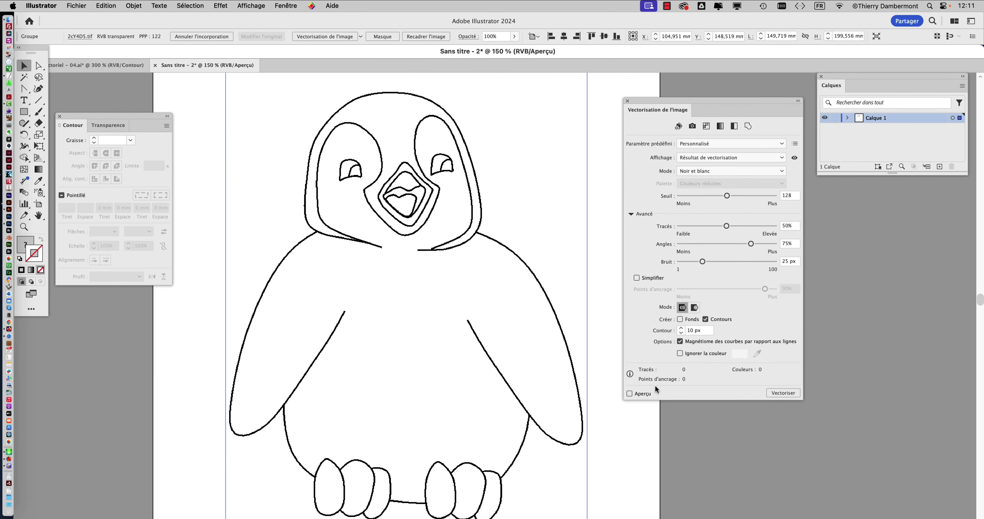
click(630, 393)
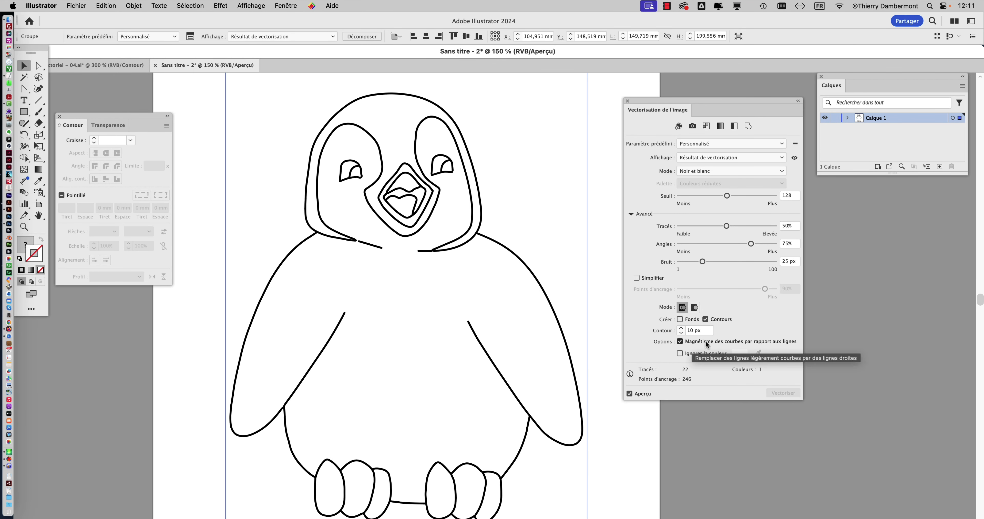
click(135, 6)
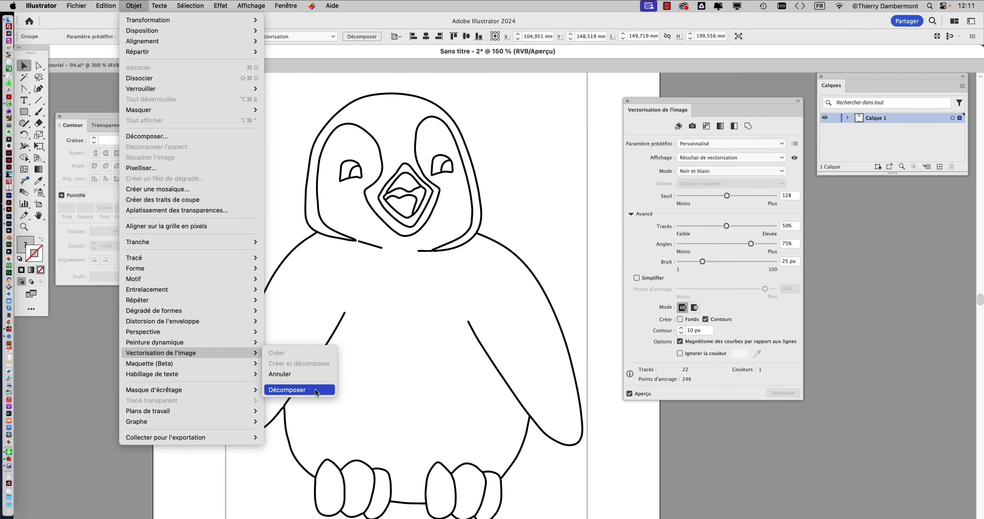
click(314, 388)
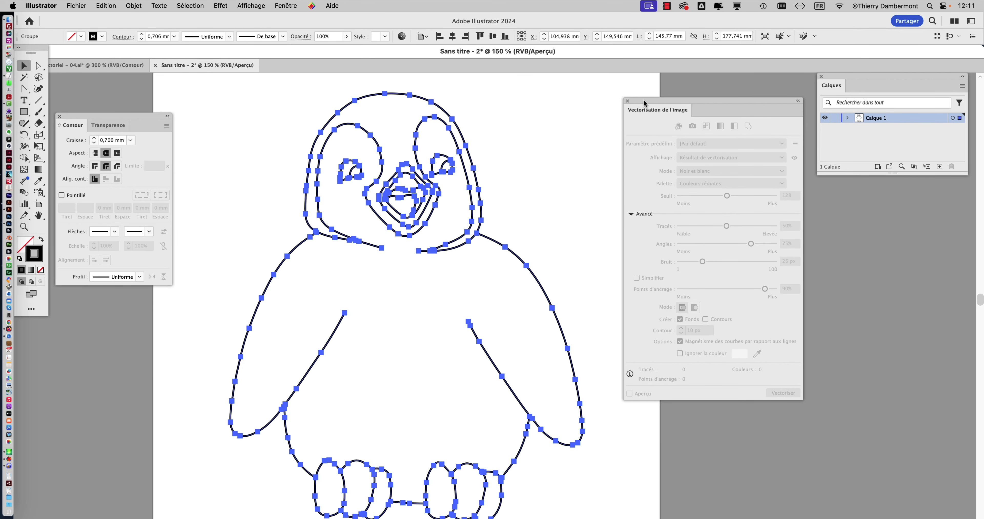
Step: Use Group Selection to pick the head and wing outlines individually, ending on the right wing
drag(641, 103, 684, 100)
click(36, 69)
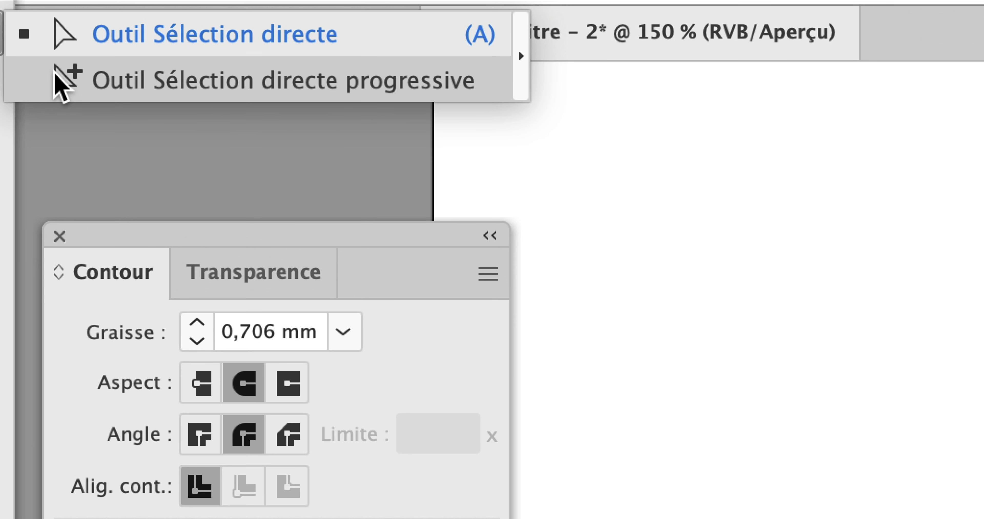
click(133, 106)
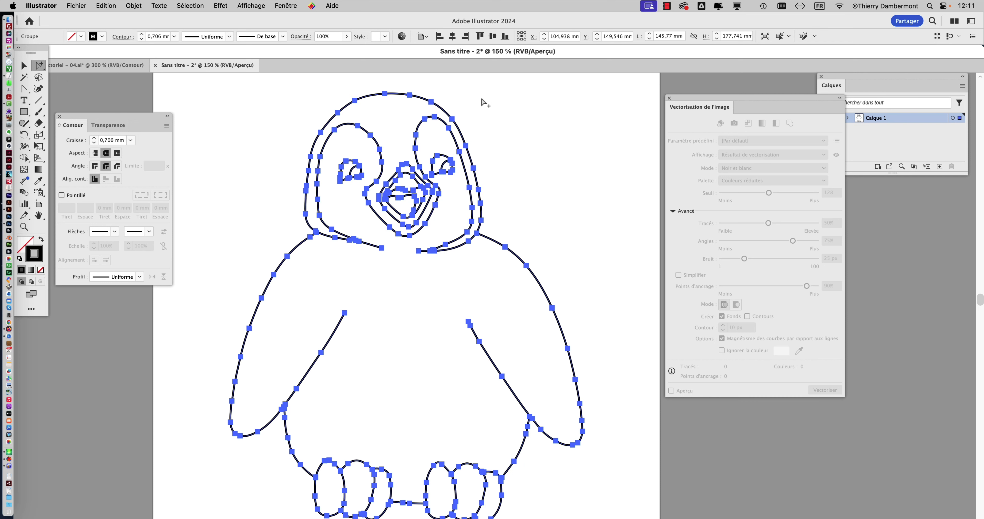
click(484, 101)
click(478, 222)
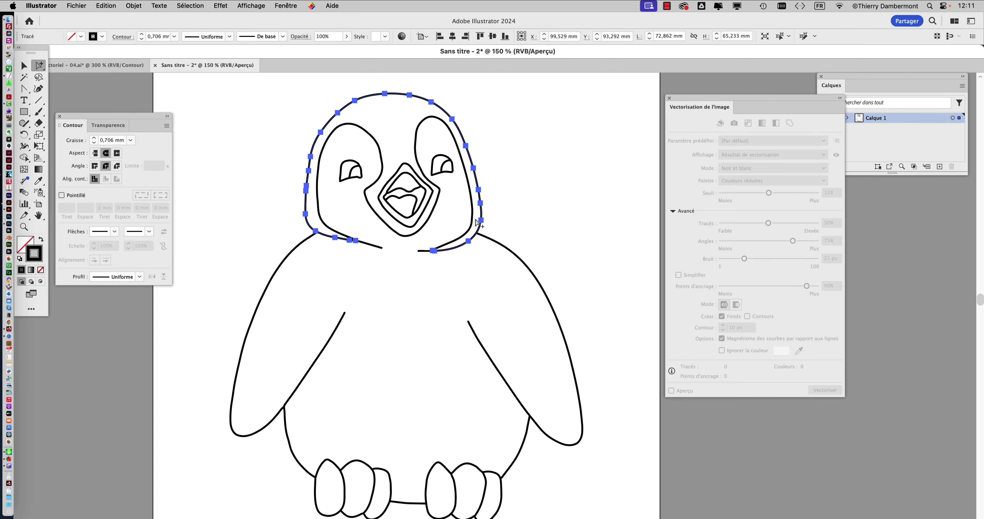
click(510, 255)
click(281, 266)
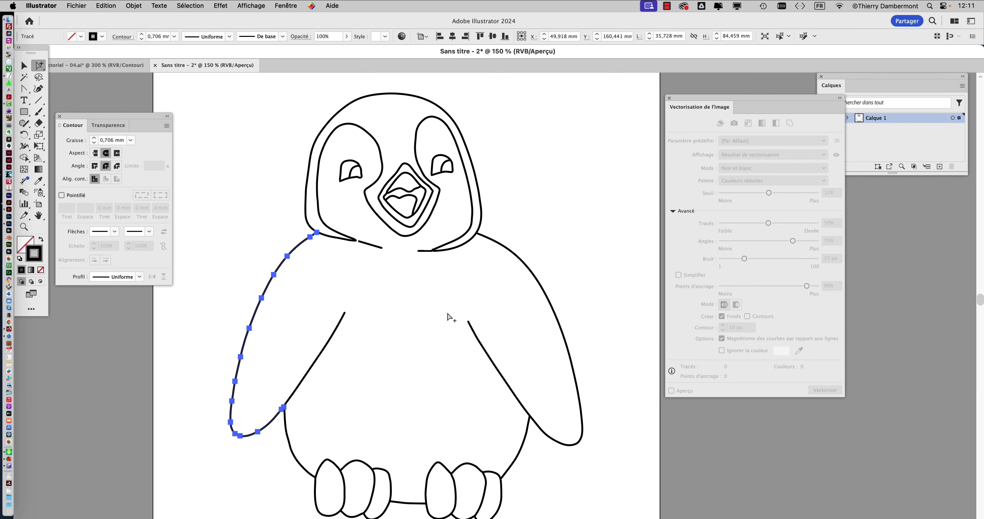
click(515, 258)
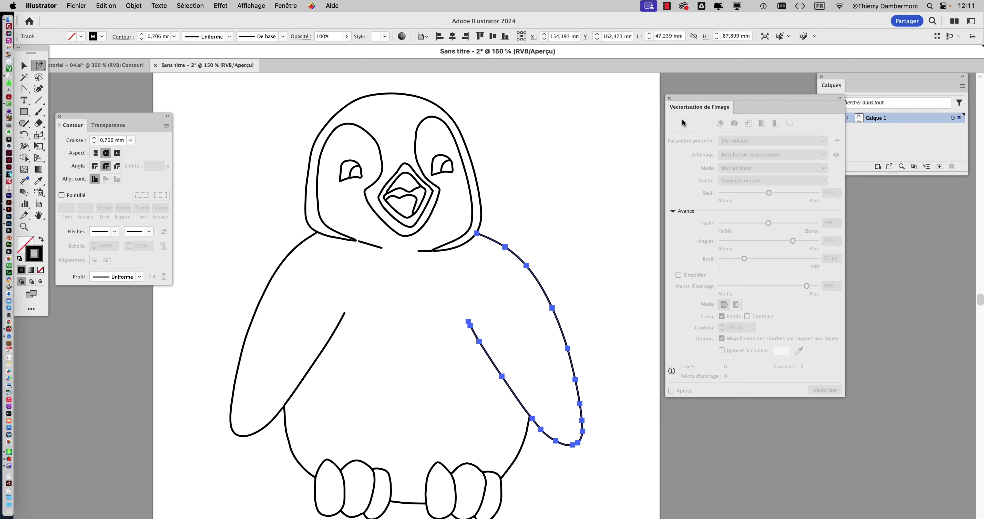
drag(687, 100, 804, 206)
click(294, 5)
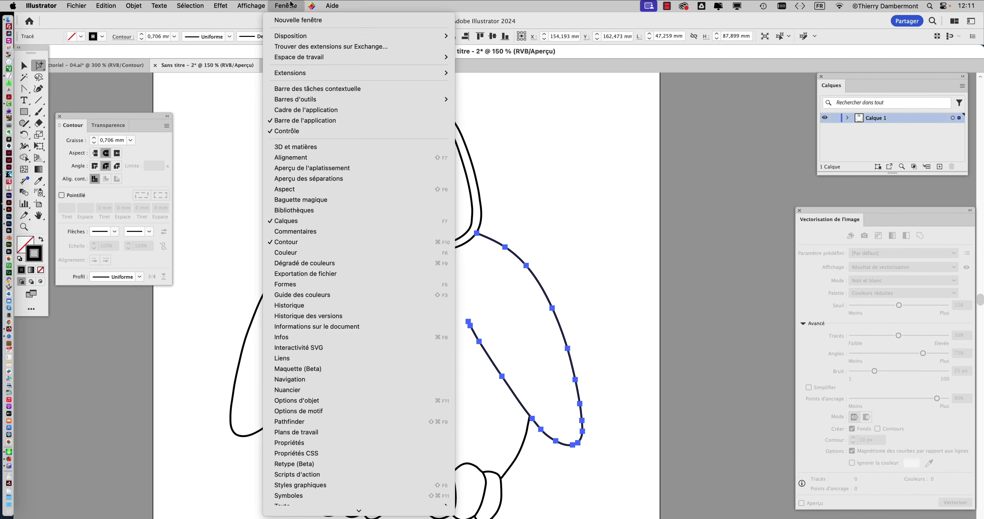
Step: Open the Brushes panel and load the Artistiques_CraieFusainCrayon brush library
click(291, 284)
drag(735, 276, 599, 96)
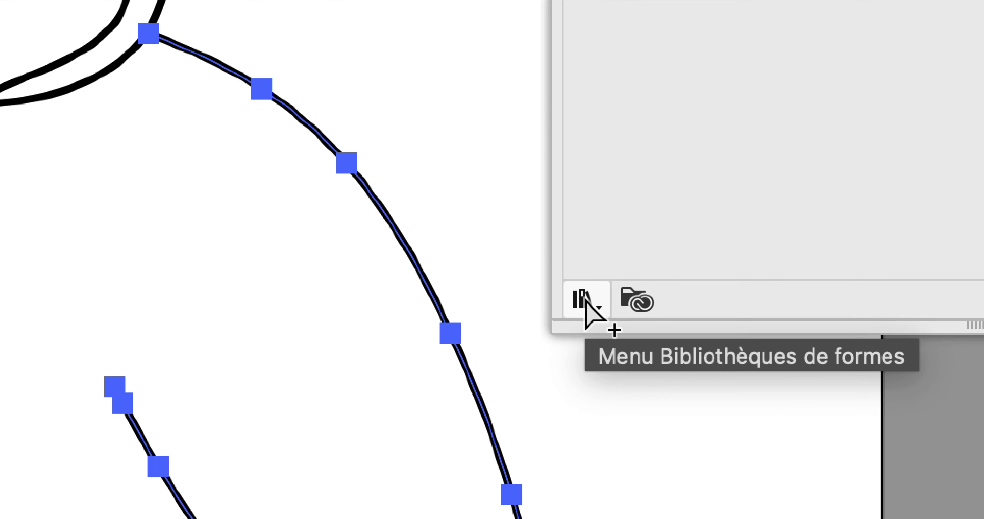
click(585, 300)
mouse_move(205, 201)
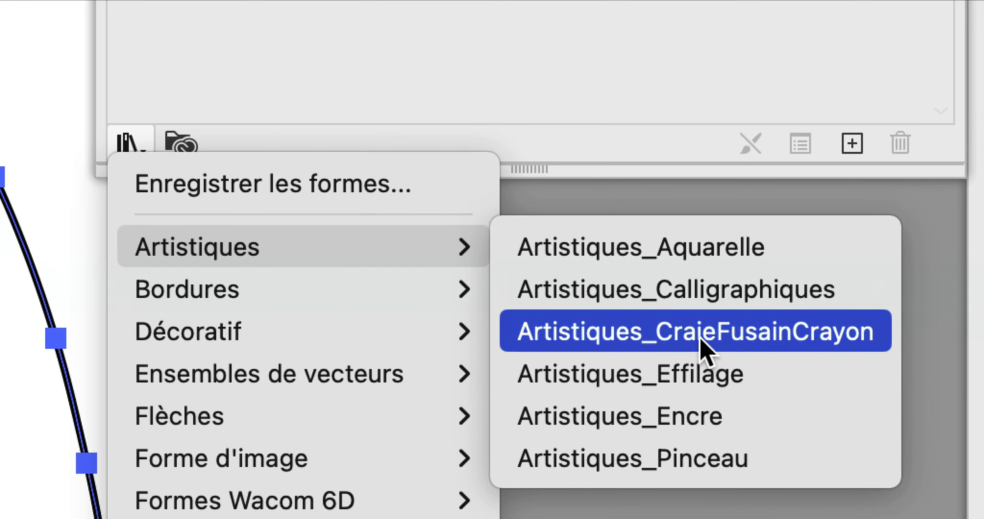
click(704, 348)
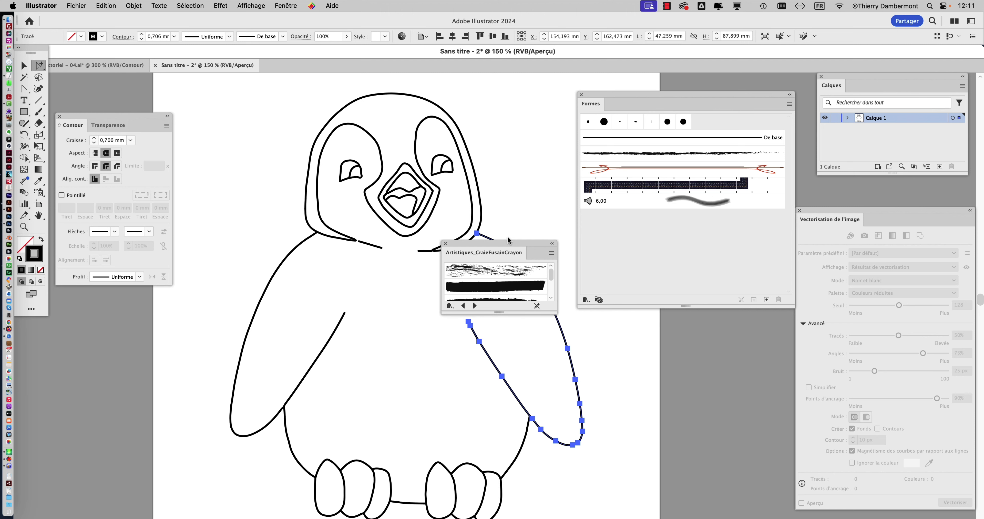
drag(509, 244, 239, 85)
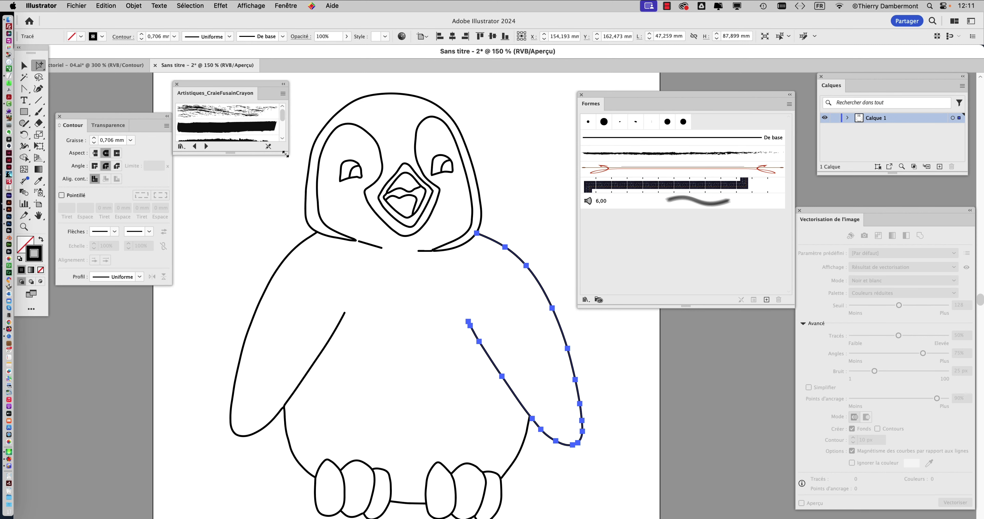
drag(285, 155, 314, 324)
Step: Try Craie - Griffonnage, Fusain - Plume, Effilage and Encre brushes on the wing outline
click(238, 163)
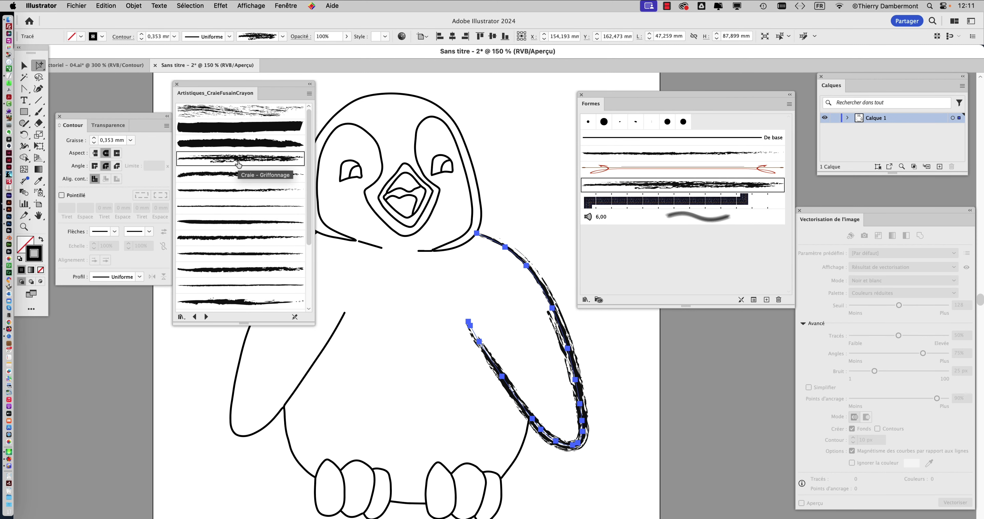
click(244, 175)
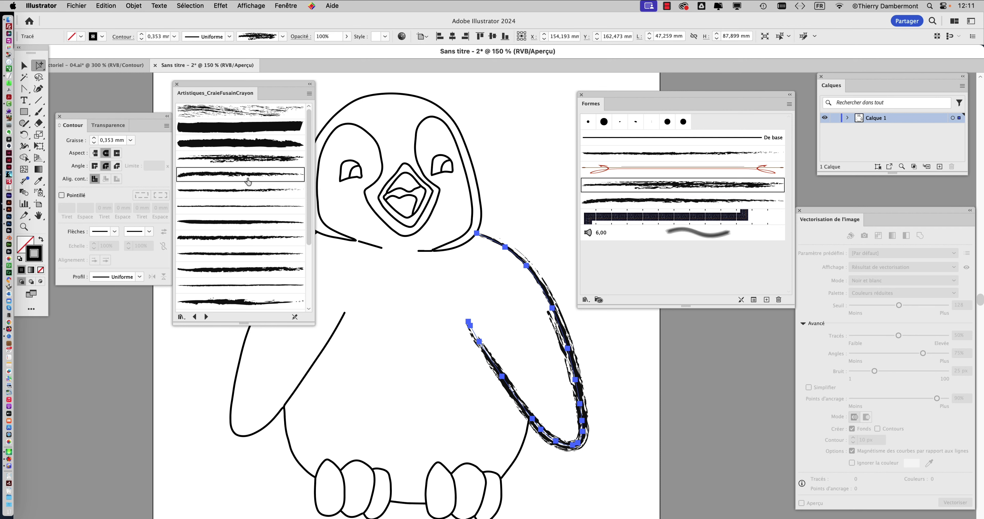
click(248, 192)
click(586, 299)
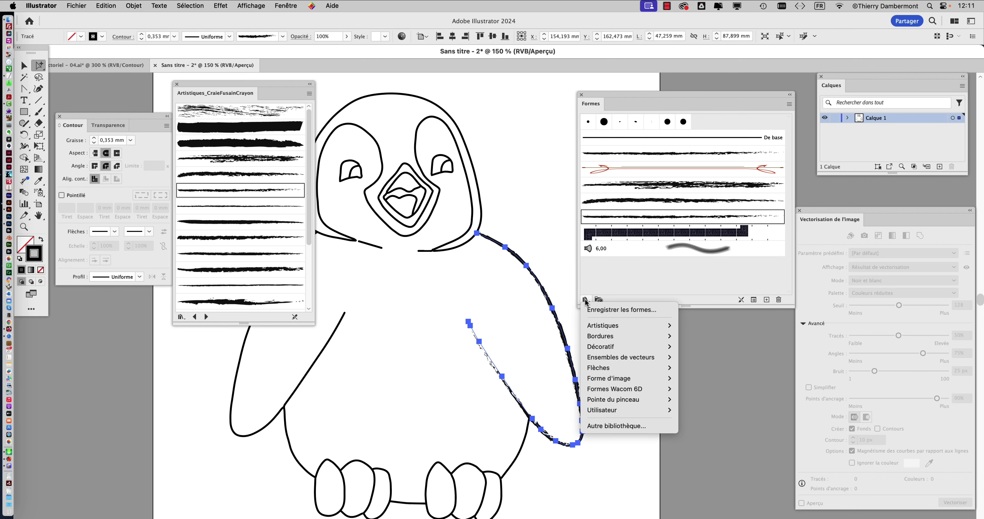
click(206, 317)
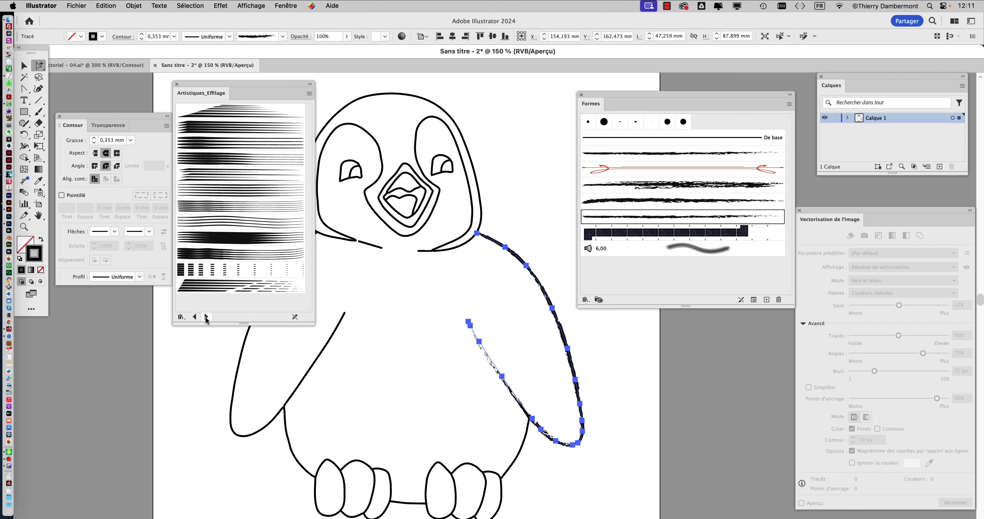
click(218, 214)
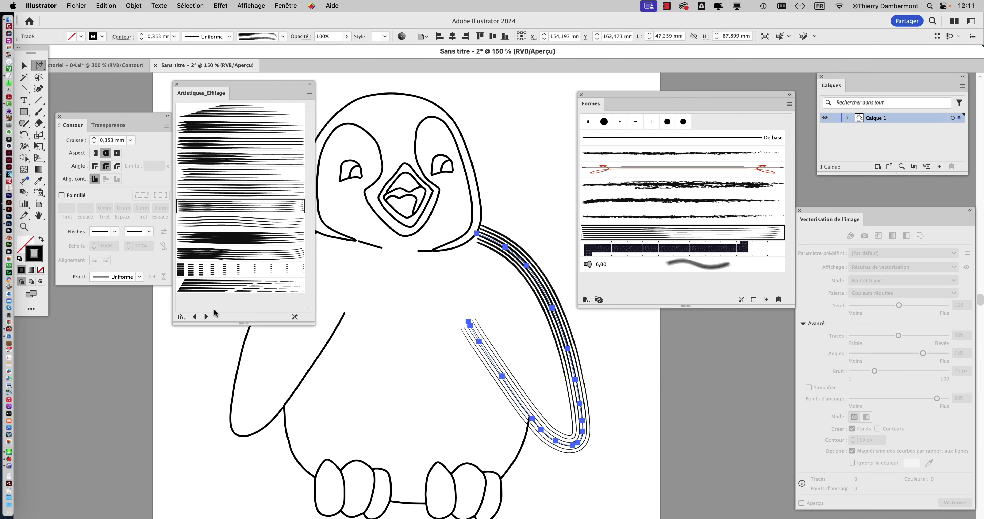
click(207, 316)
click(220, 270)
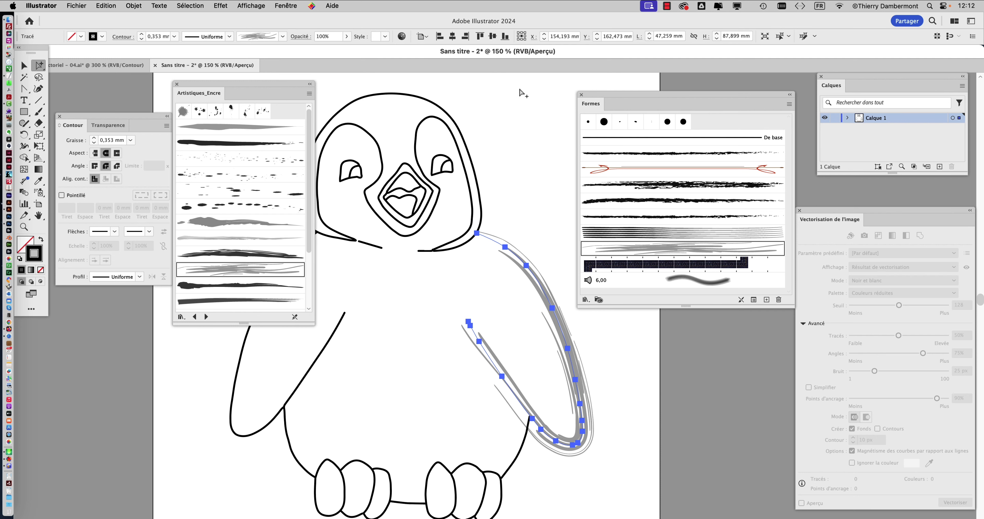
Step: Apply the Encre séchée 2 brush to the left wing and both inner body lines
mouse_move(598, 100)
mouse_down()
mouse_move(707, 197)
mouse_move(701, 207)
mouse_up()
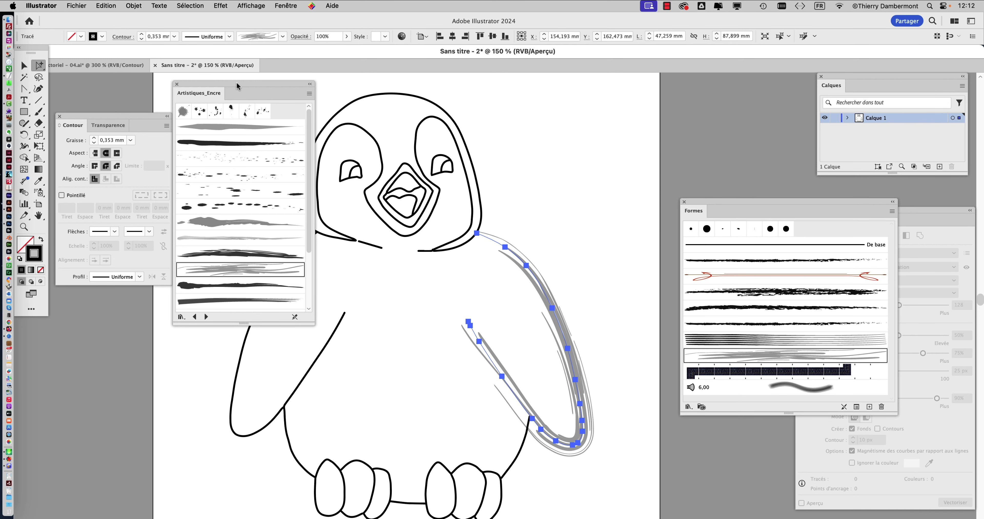
mouse_move(229, 87)
mouse_down()
mouse_move(667, 82)
mouse_move(640, 84)
mouse_up()
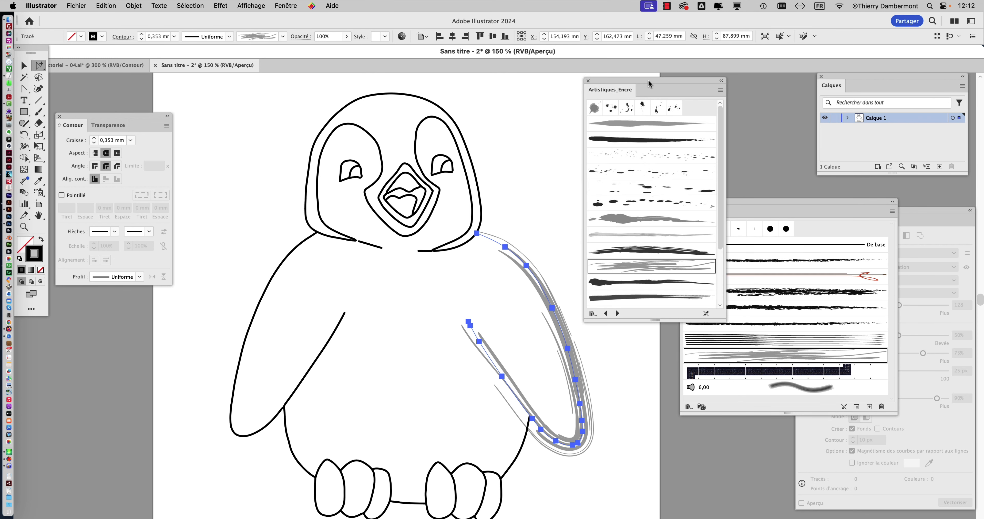
click(301, 248)
click(651, 268)
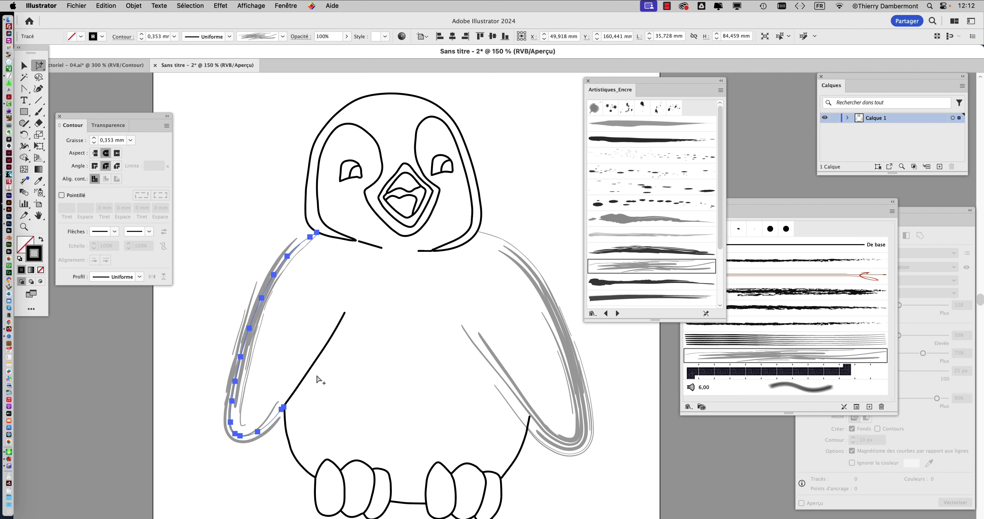
click(301, 383)
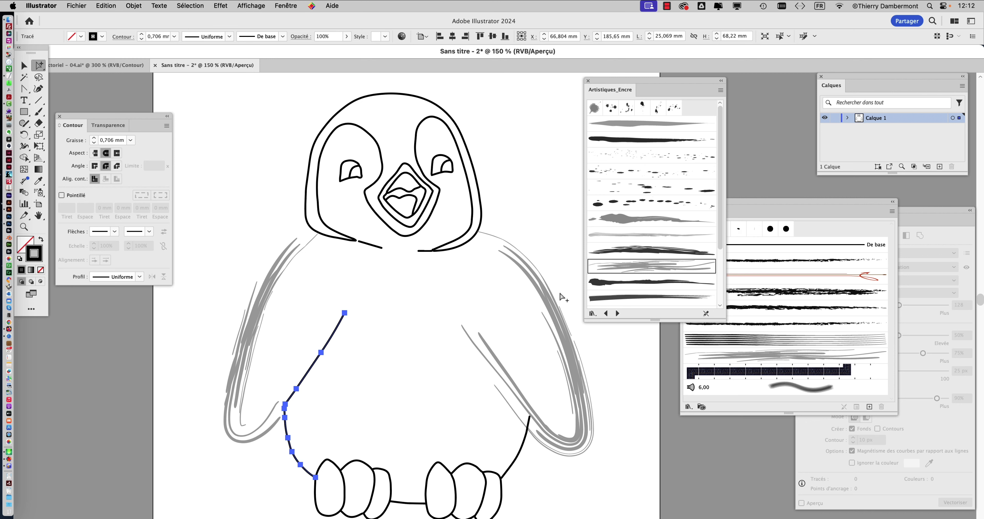
click(515, 459)
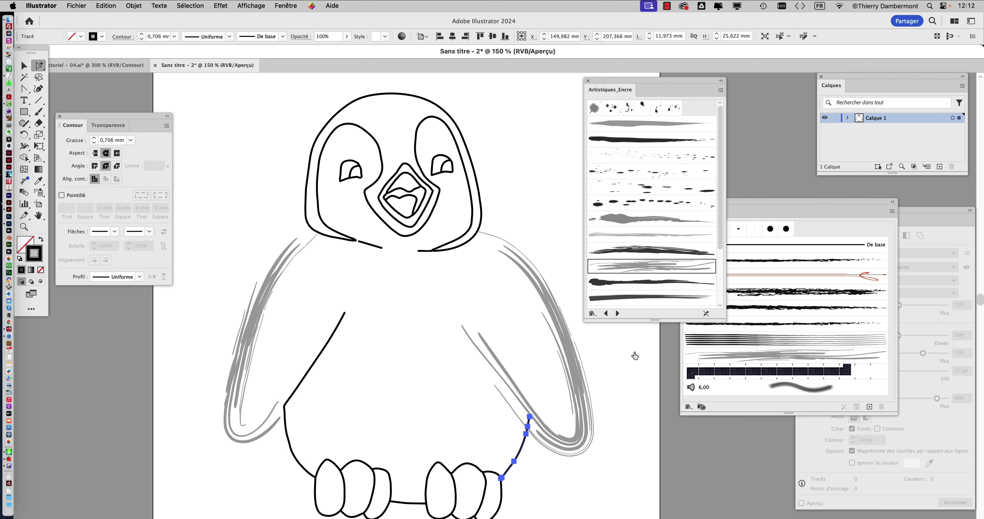
click(629, 272)
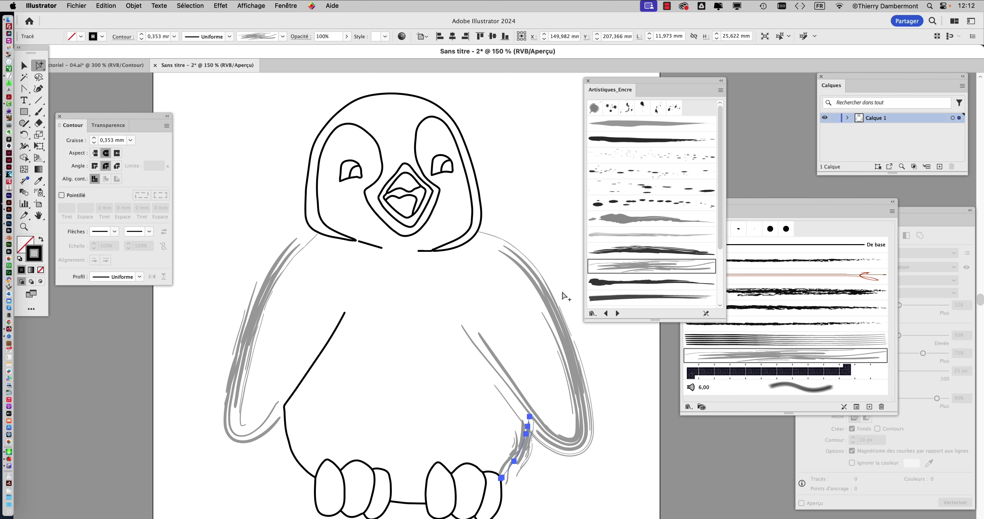
click(297, 459)
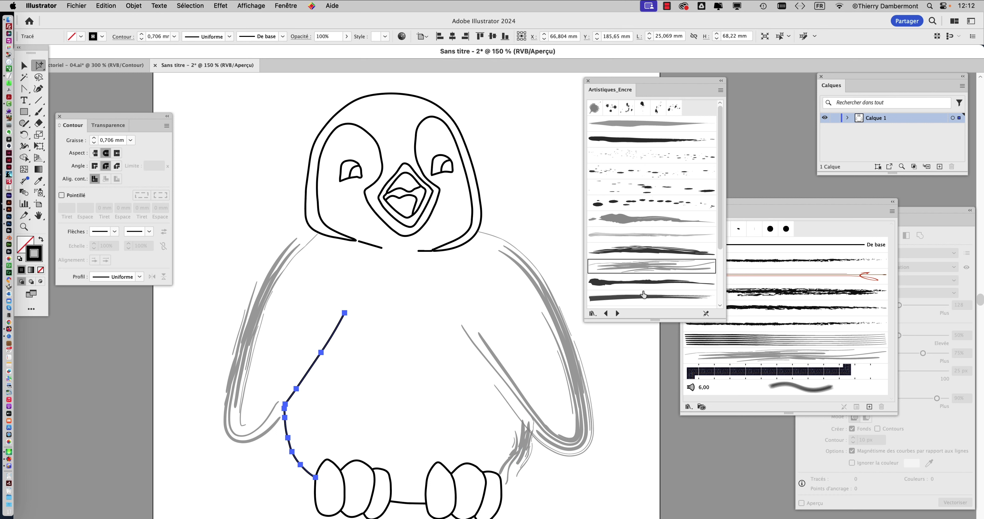
click(646, 270)
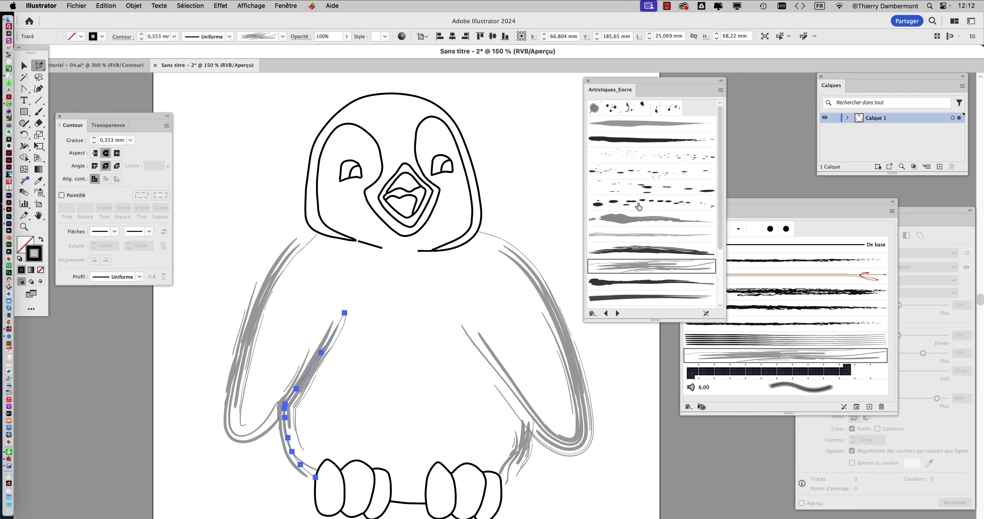
Step: Apply Encre séchée 2 to the head outline and deselect to review the result
drag(603, 84, 642, 84)
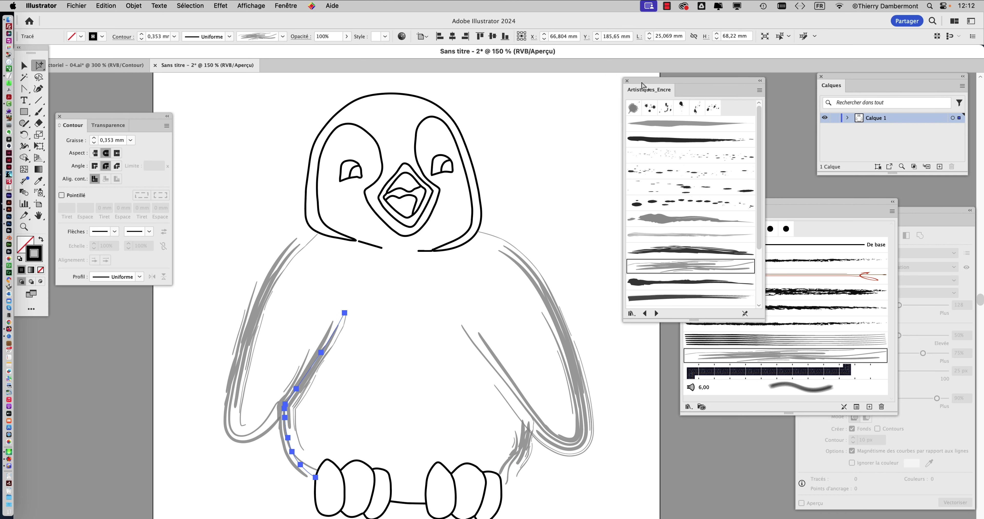
click(422, 100)
click(675, 267)
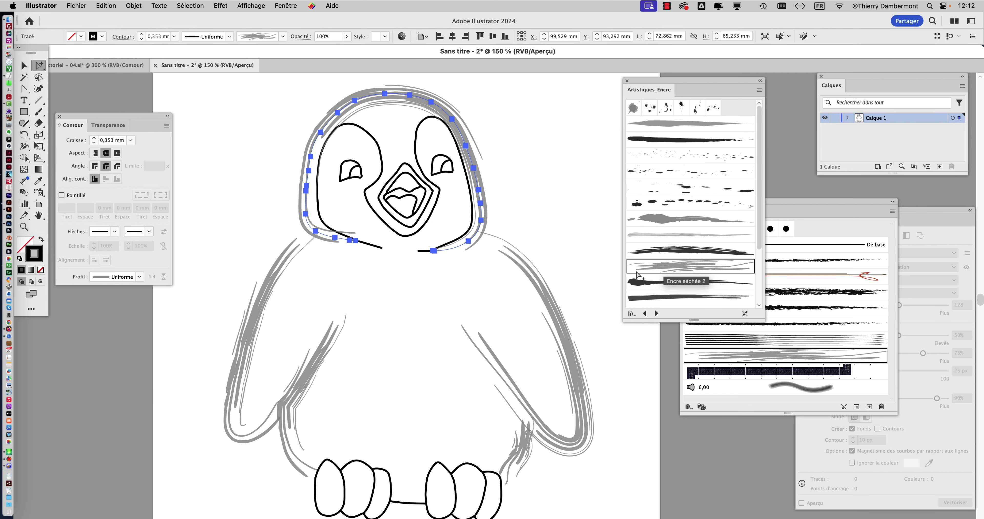
click(583, 255)
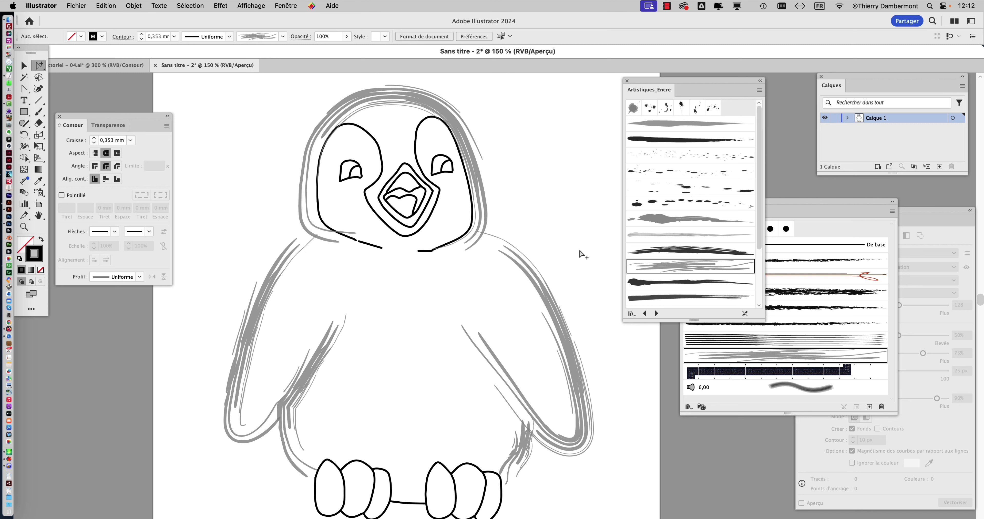
Step: Apply Encre séchée 2 to the face outline and thin its stroke weight to 0,2 mm
click(420, 132)
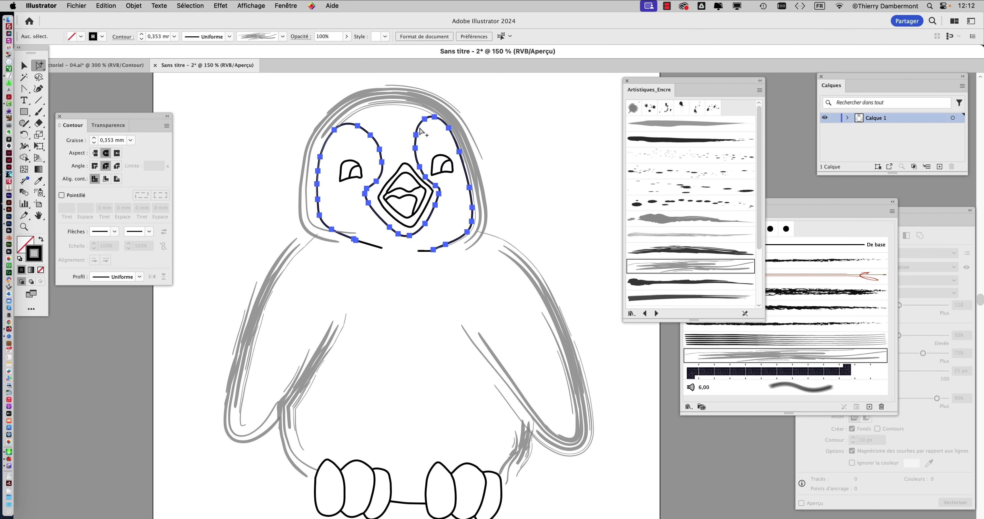
click(670, 270)
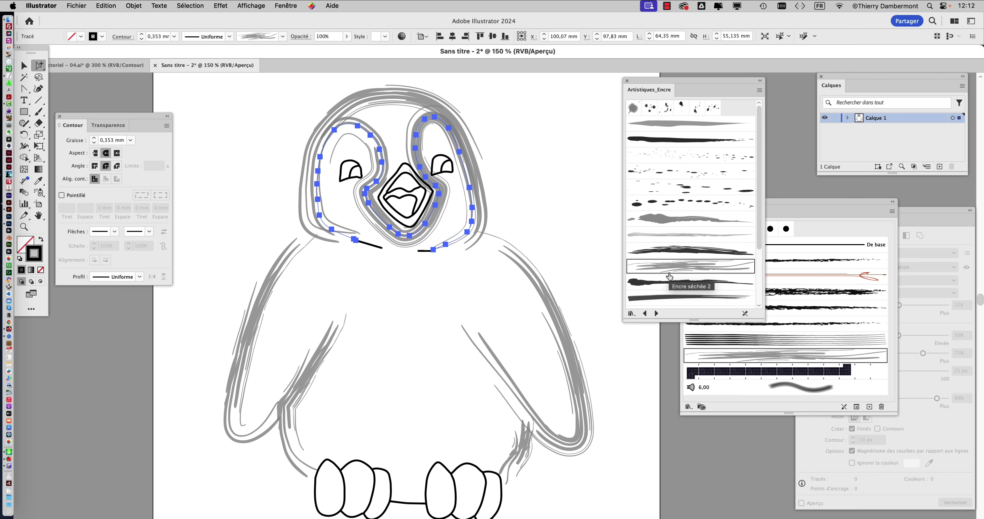
click(94, 143)
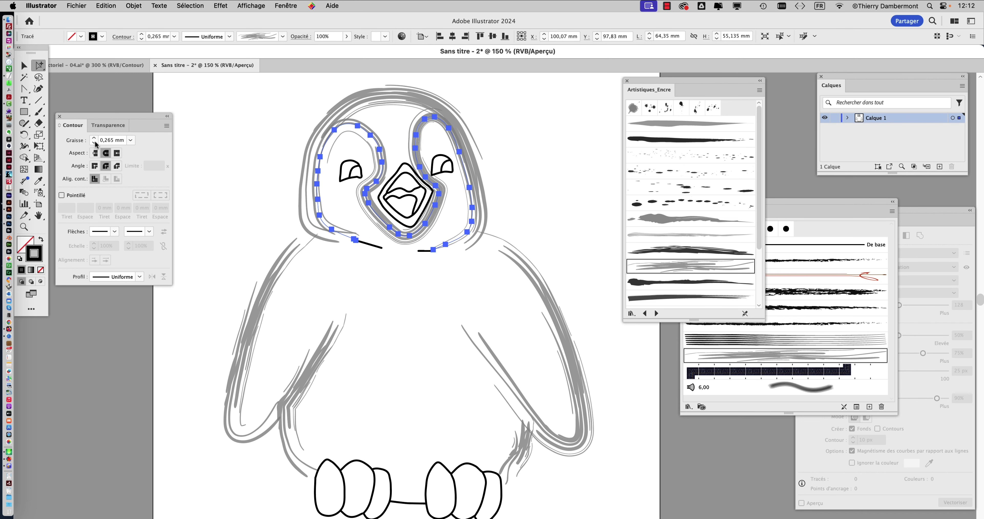
click(107, 140)
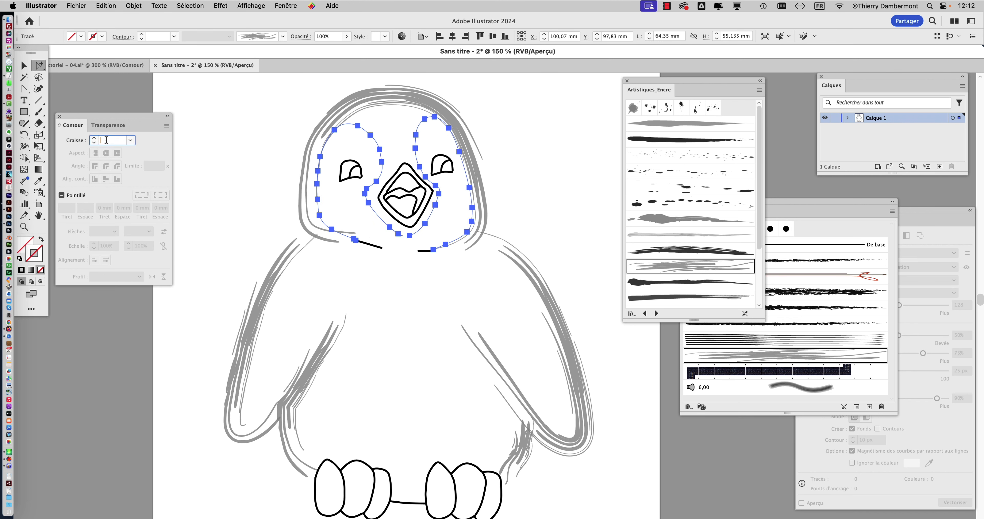
text(0,5)
key(Return)
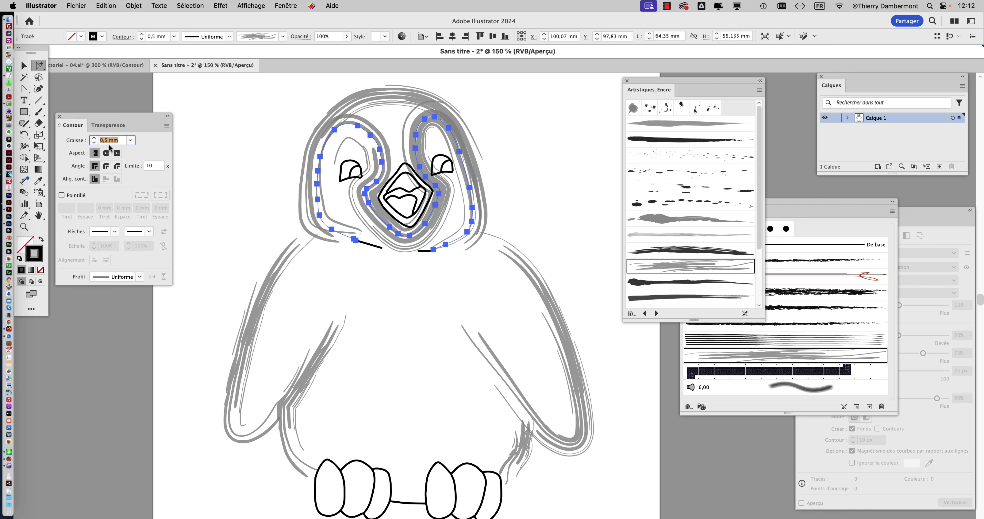
text(0,2)
key(Tab)
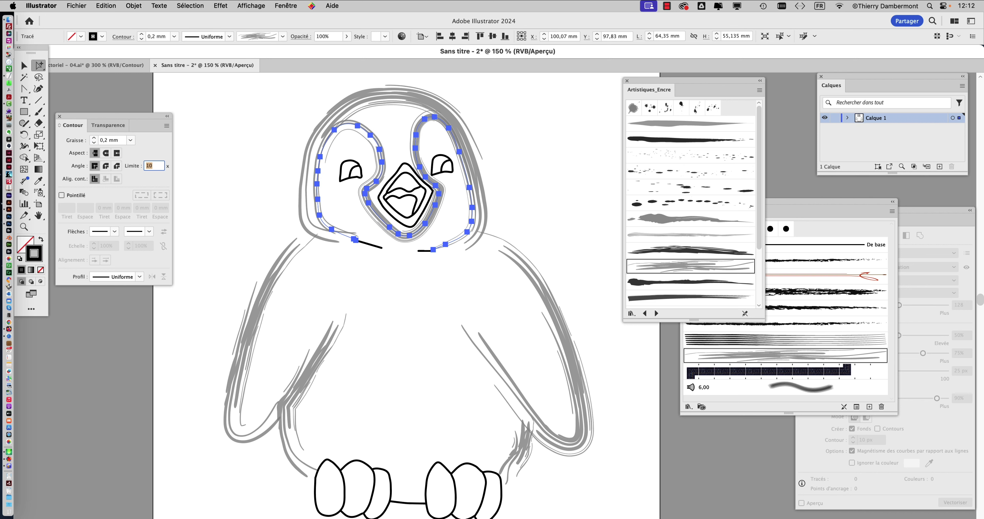
click(523, 162)
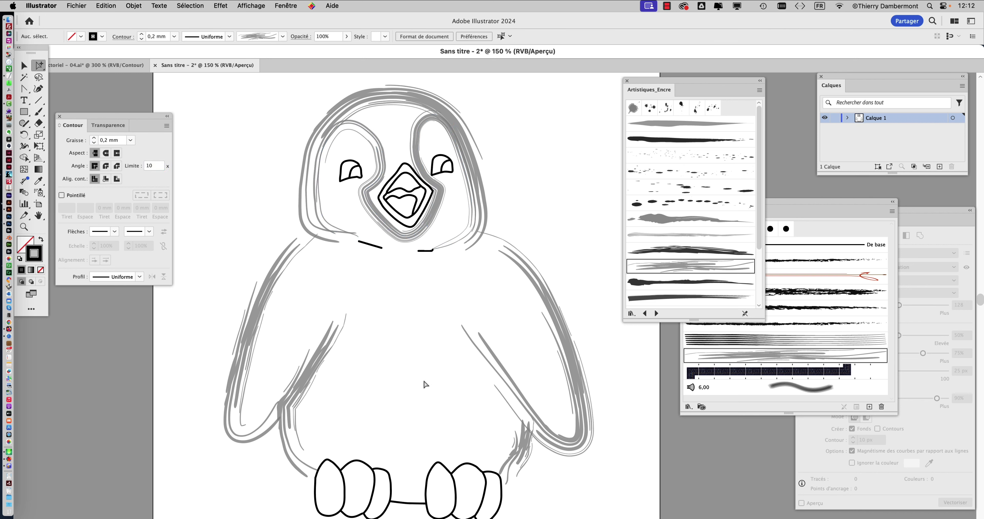
scroll(426, 378, down, 1)
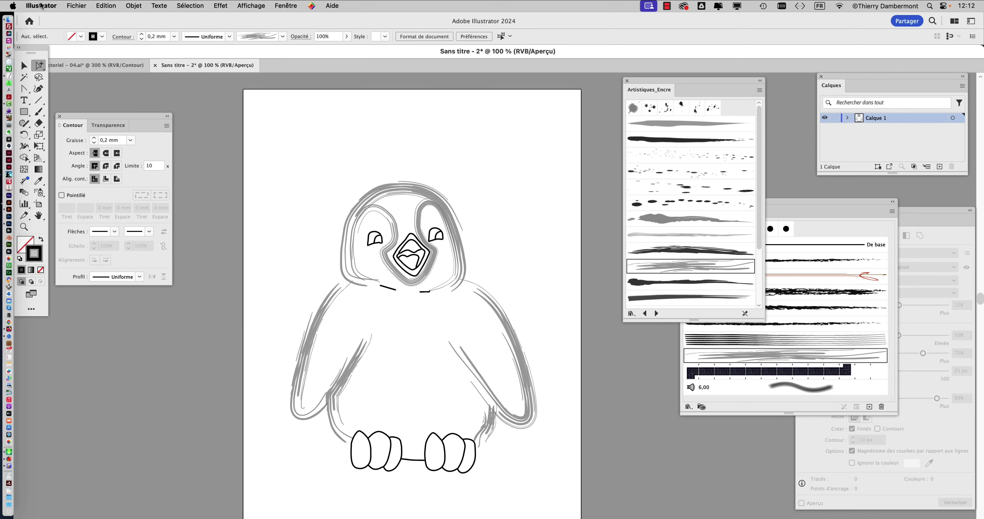
Step: Save As under the name 'intéret de la vecto mode contour pour la création'
click(81, 5)
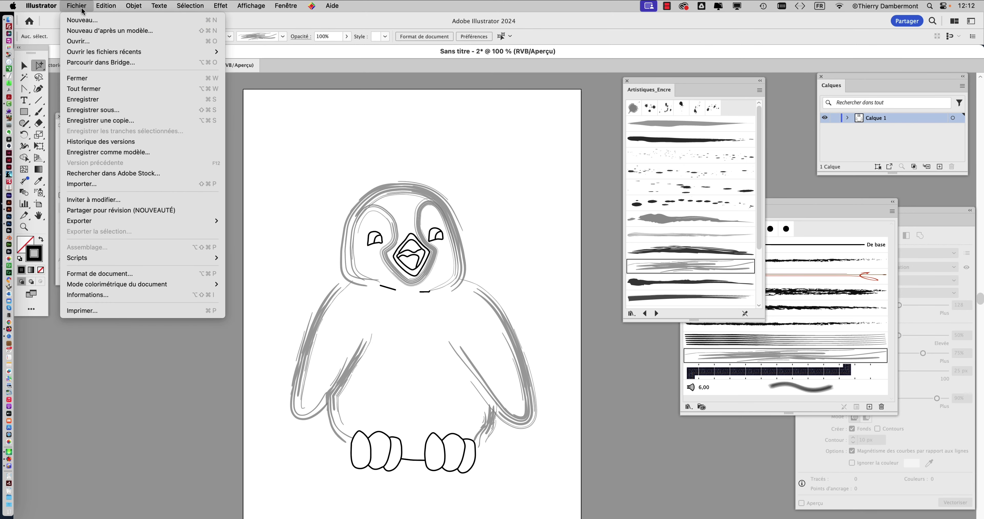
click(156, 110)
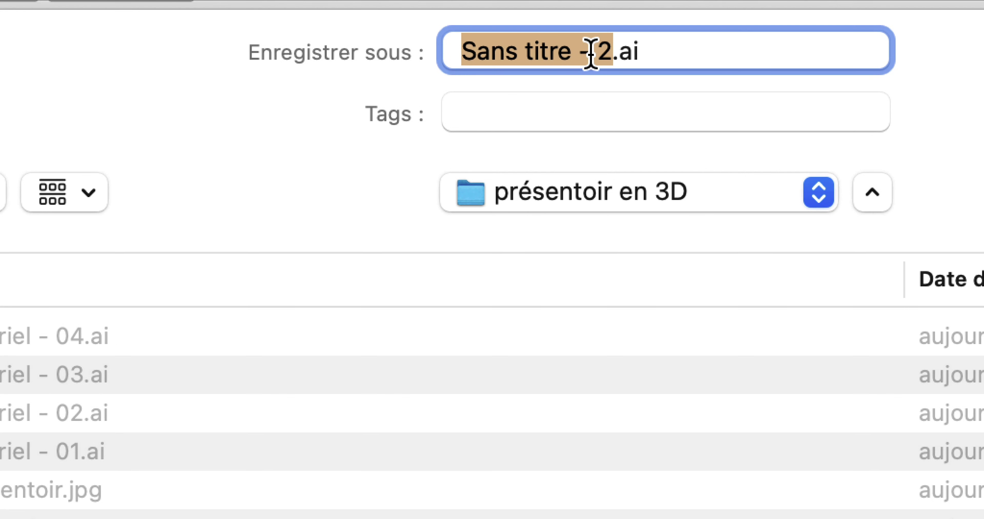
click(607, 38)
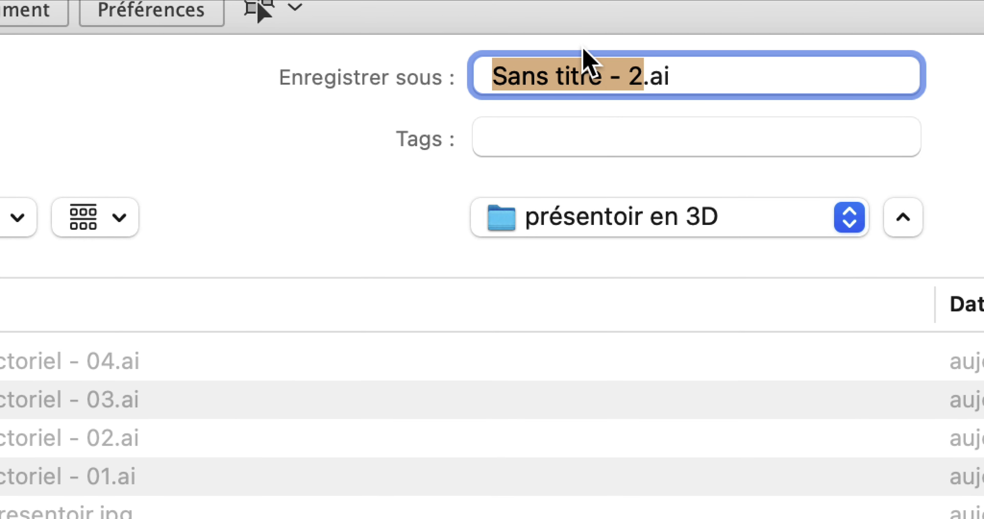
text(intéret de la)
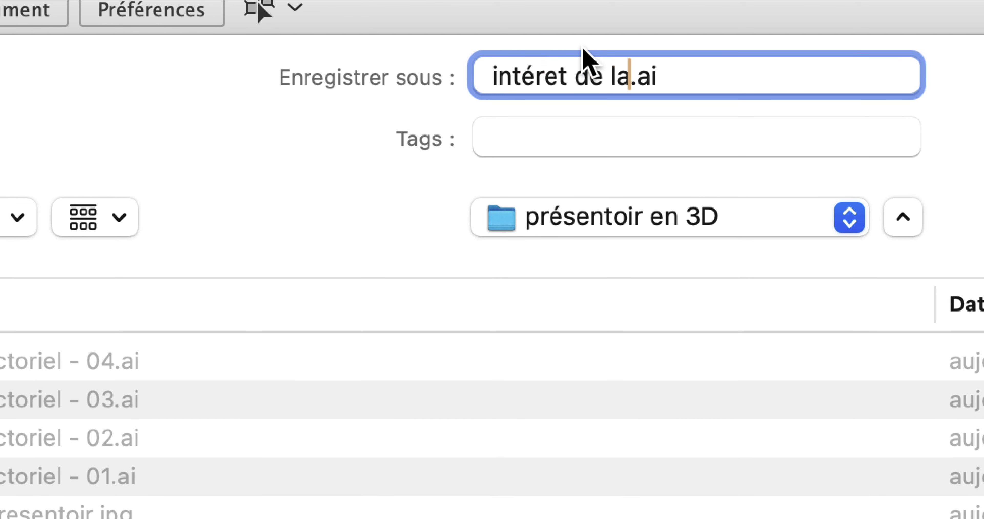
text( vecto mode con)
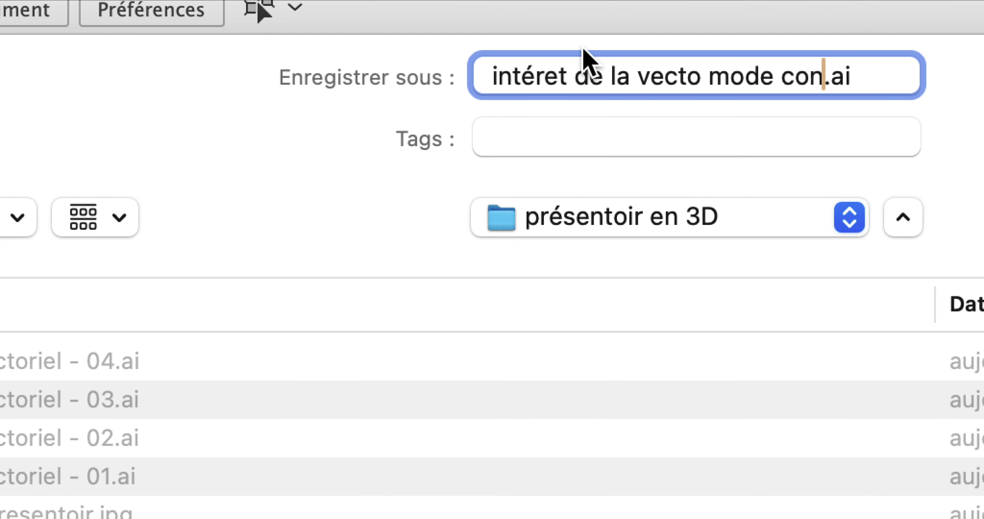
text(tour)
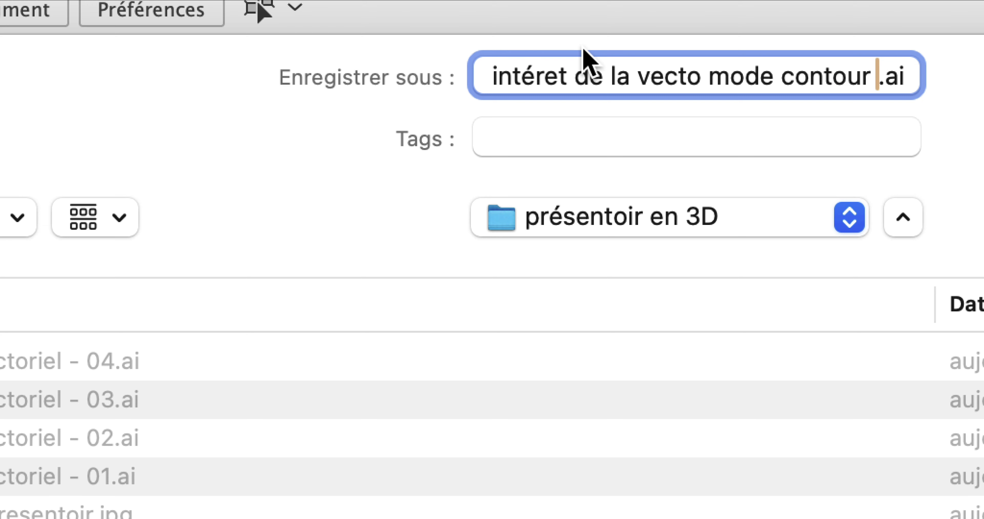
text( pour la création)
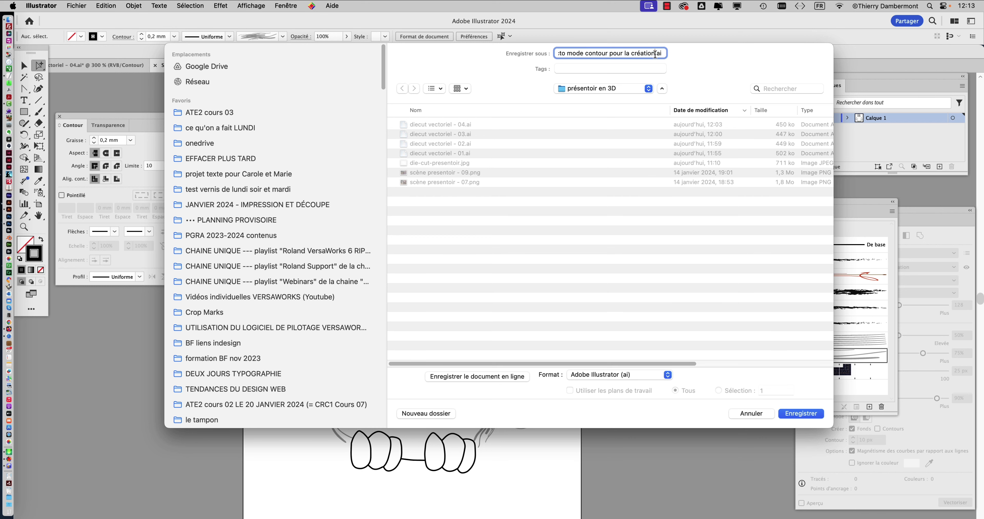
triple_click(655, 53)
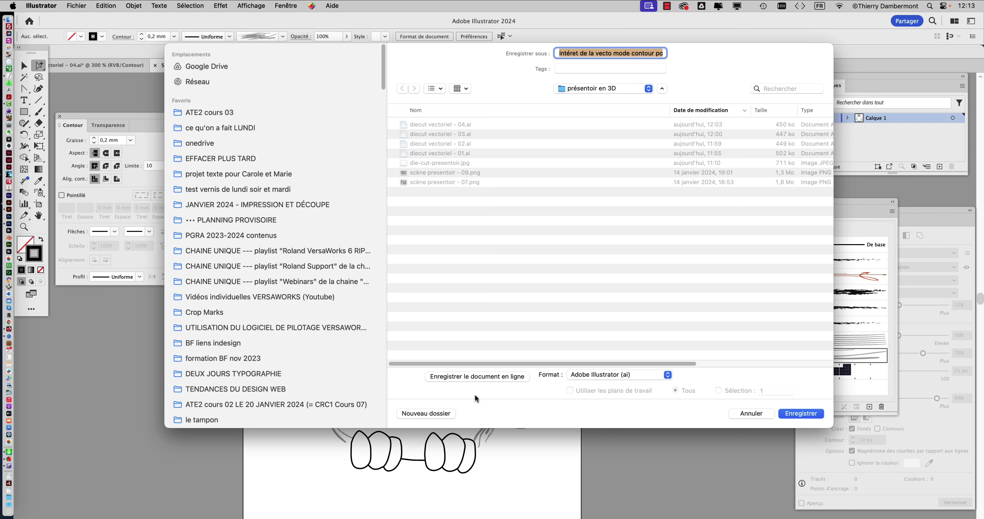
Step: Create the folder 'intéret du mode de vecto contour' and save the file into it
click(446, 414)
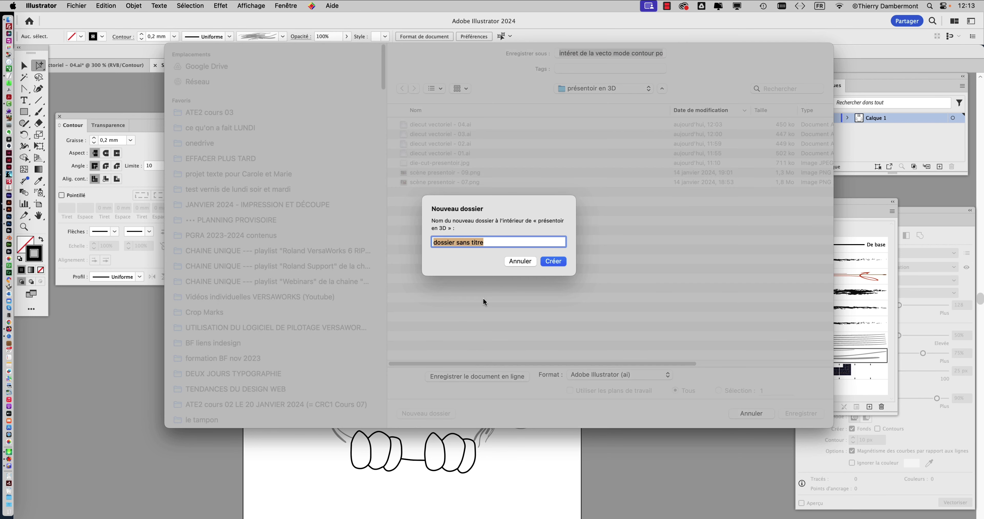
click(514, 241)
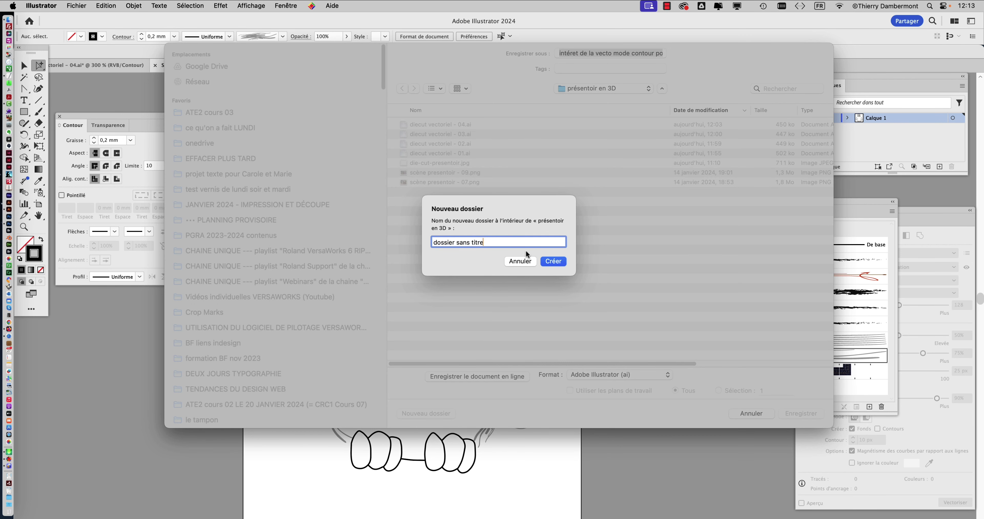
click(520, 261)
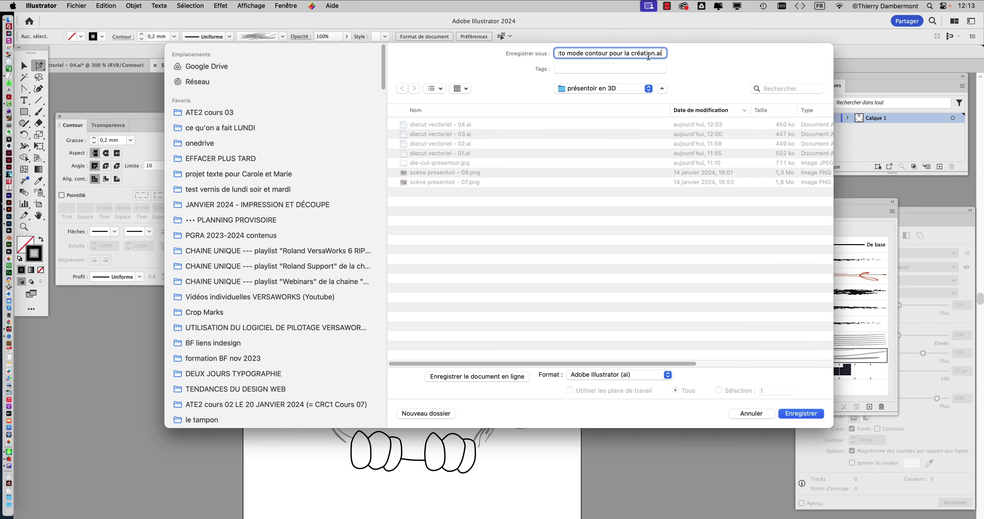
drag(653, 56, 502, 48)
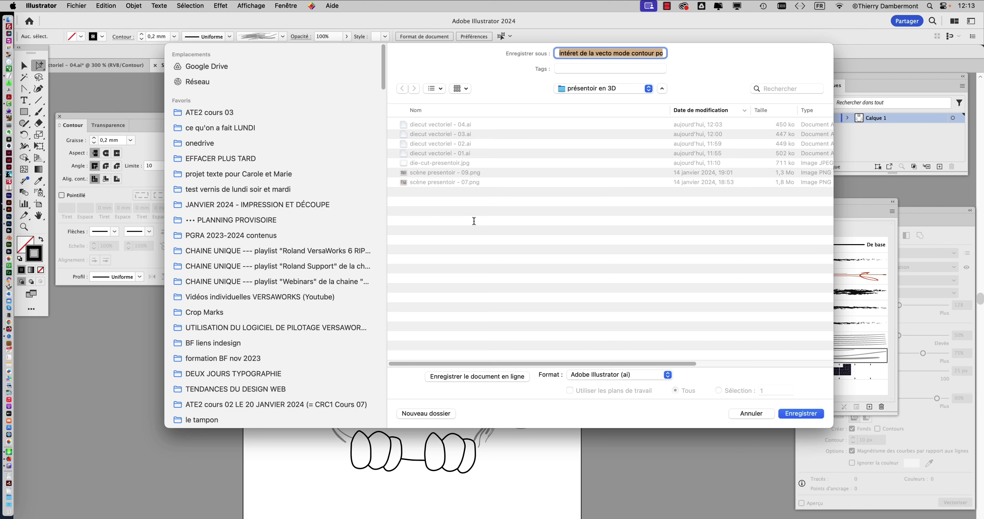
click(438, 414)
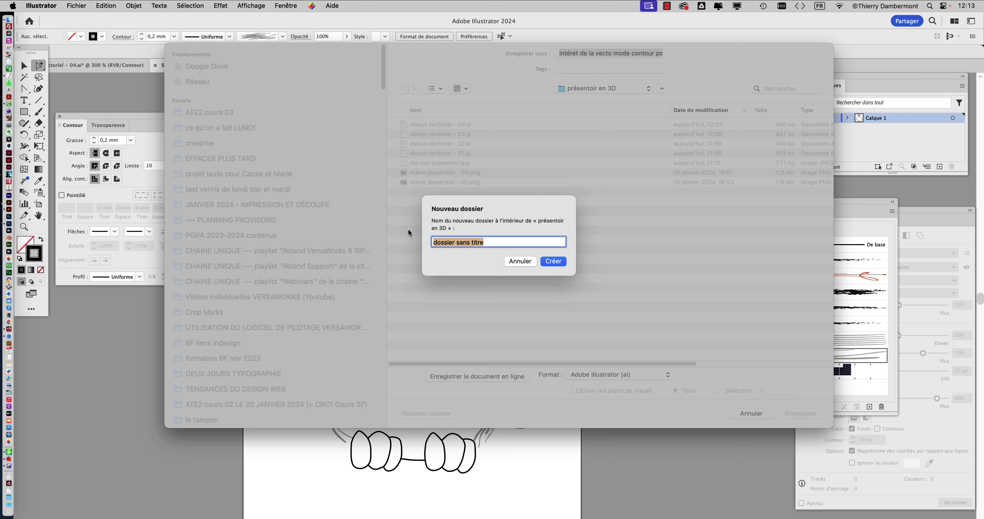
text(intéret du m)
text(ode de ve)
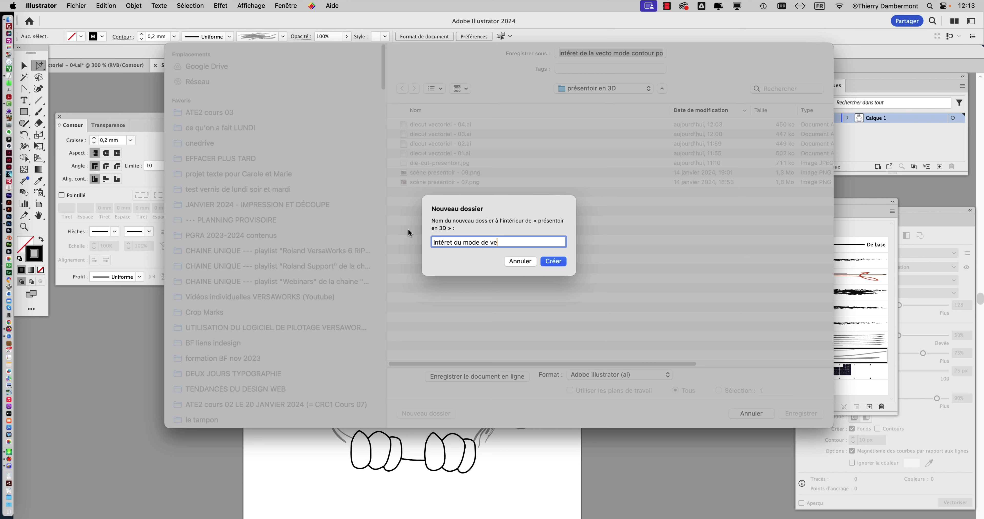
text(cto contour)
click(560, 261)
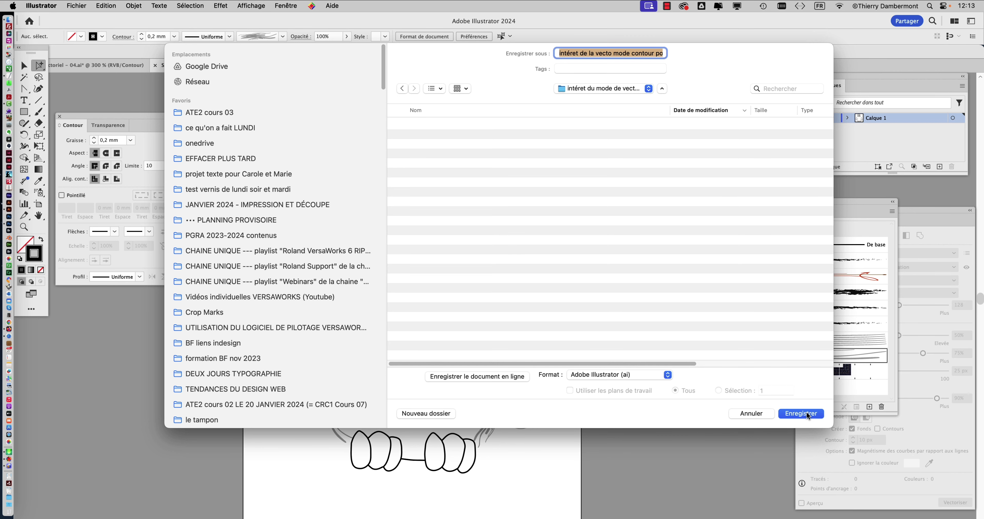
click(807, 411)
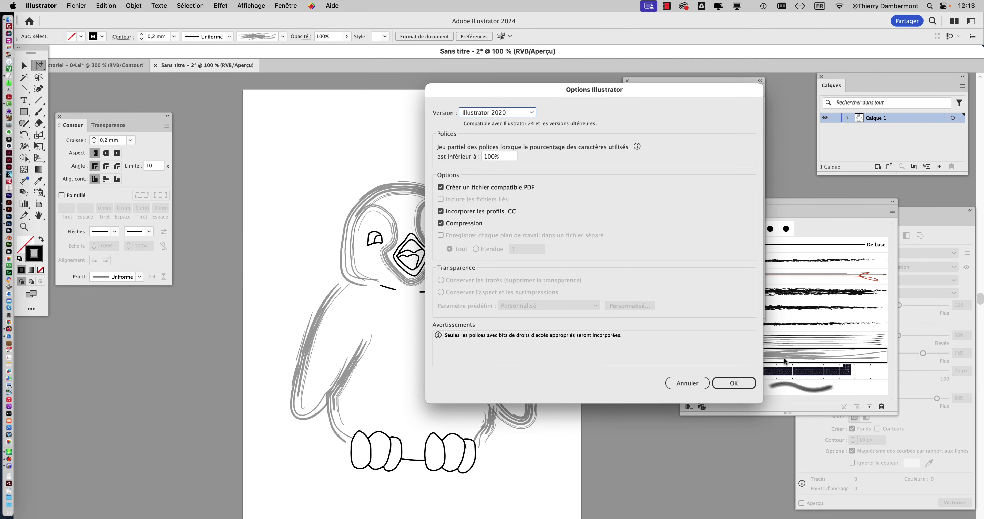
click(749, 386)
key(super+Tab)
Step: Use the penguin image's context menu in Firefox, minimise Firefox, and return to diecut vectoriel - 04.ai
click(267, 261)
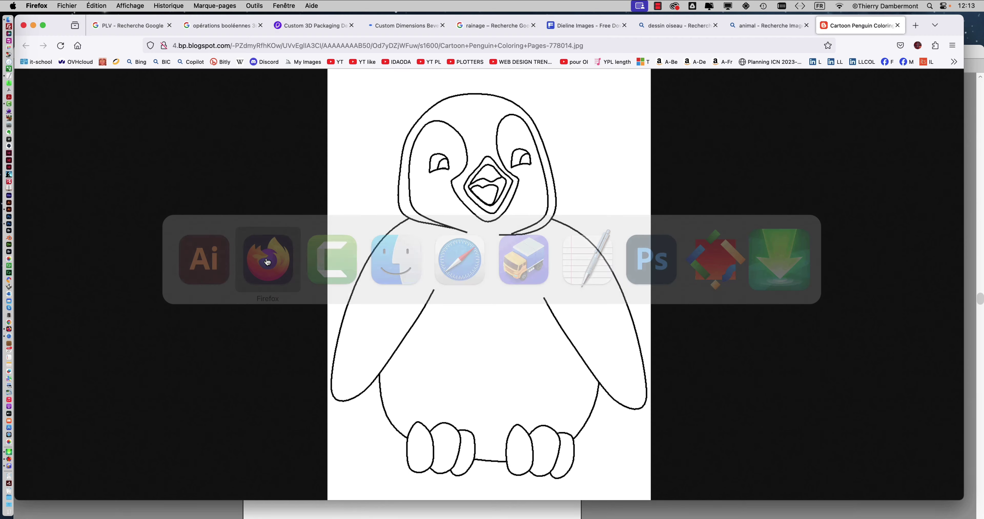
right_click(444, 206)
click(473, 221)
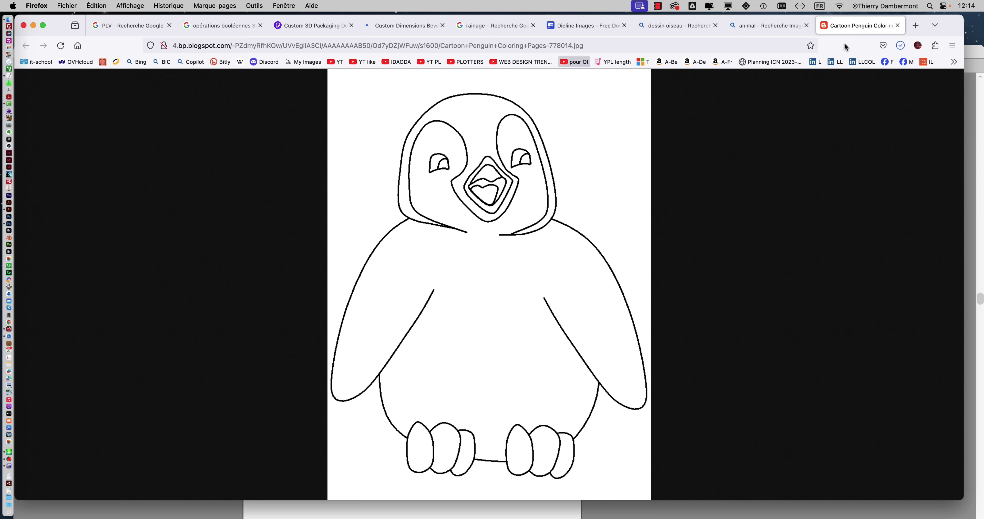
click(34, 25)
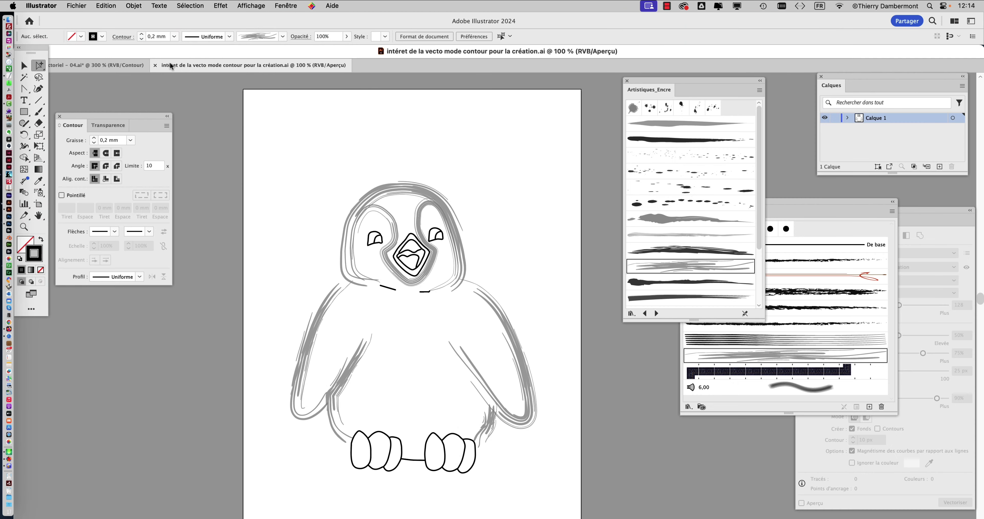
click(99, 64)
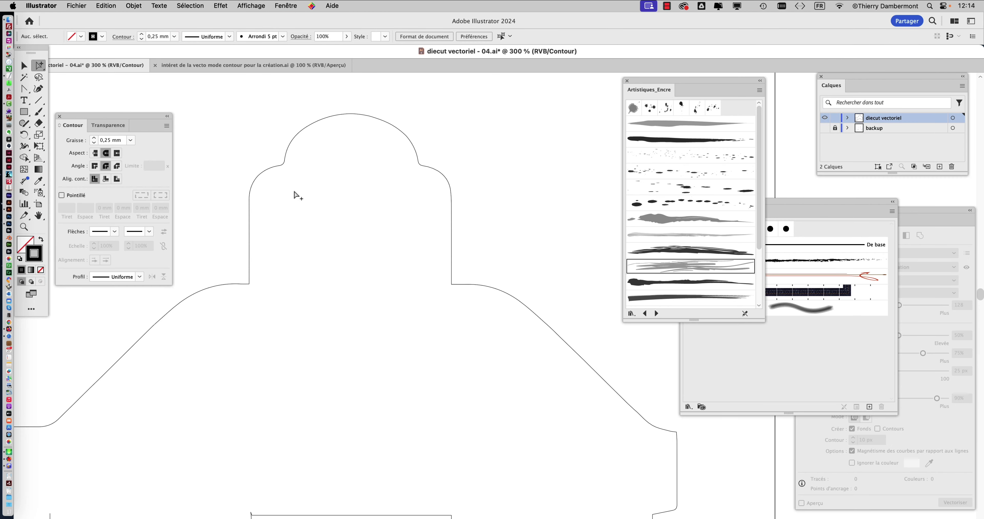
Step: Zoom out to 150%, return to full preview, and select the whole die-cut artwork
key(super+minus)
key(super+minus)
drag(362, 250, 431, 169)
key(super+y)
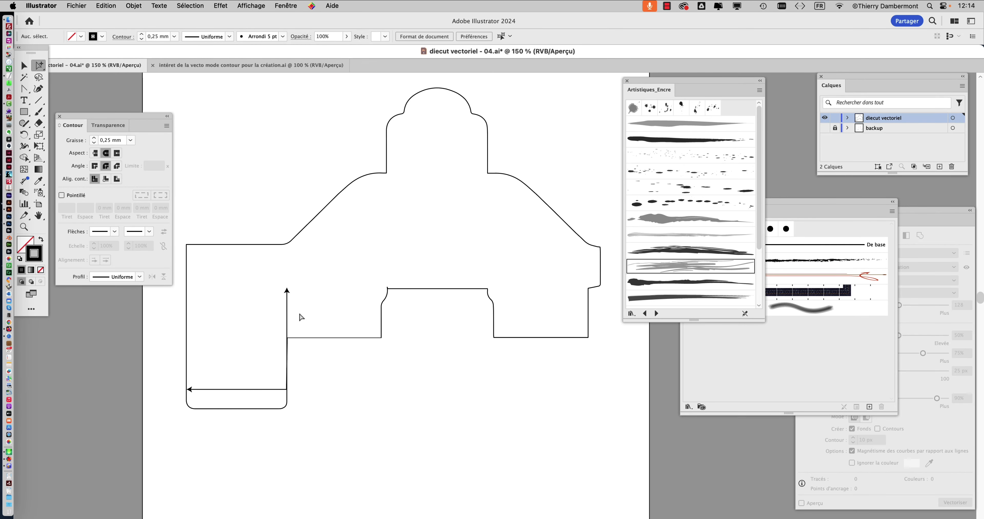
scroll(280, 307, up, 1)
key(v)
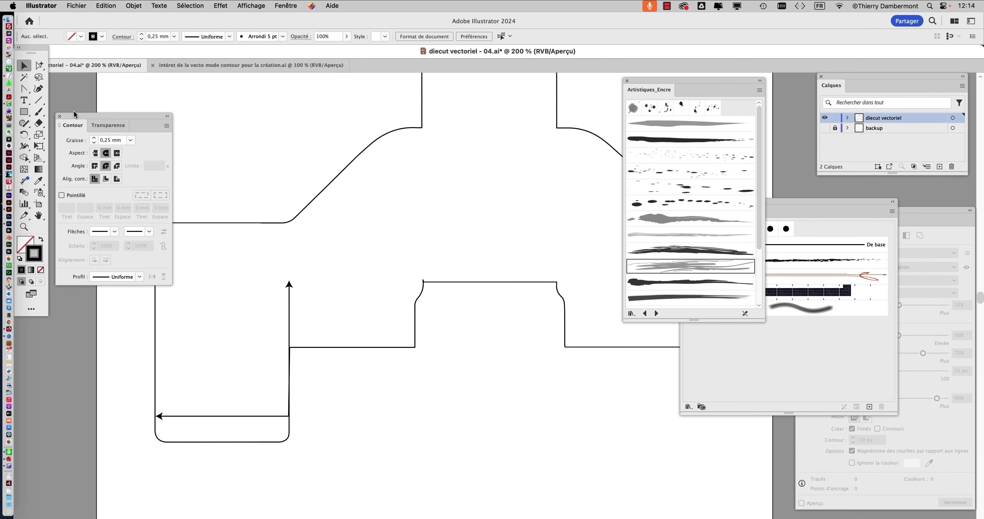
click(270, 223)
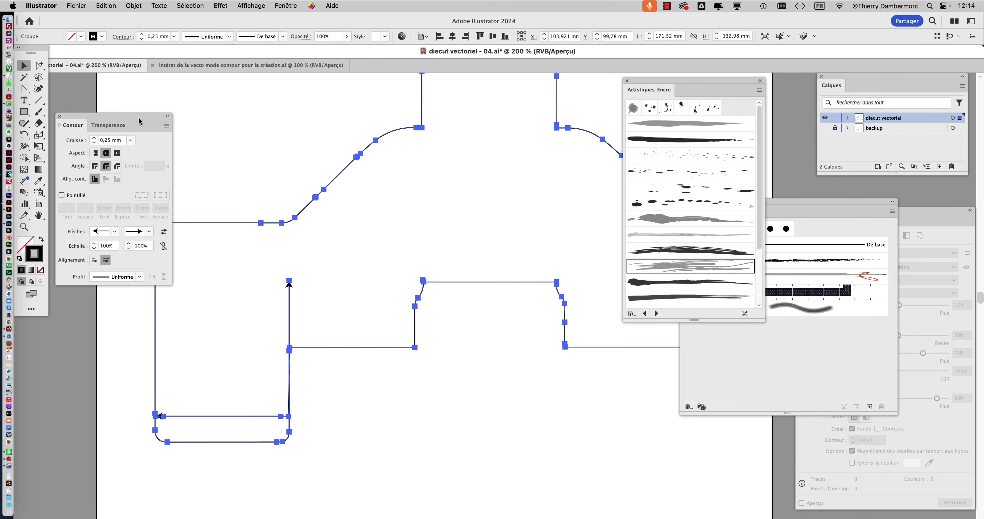
Step: Set both the start and end arrowheads of the die-cut outline to none
drag(139, 121, 232, 100)
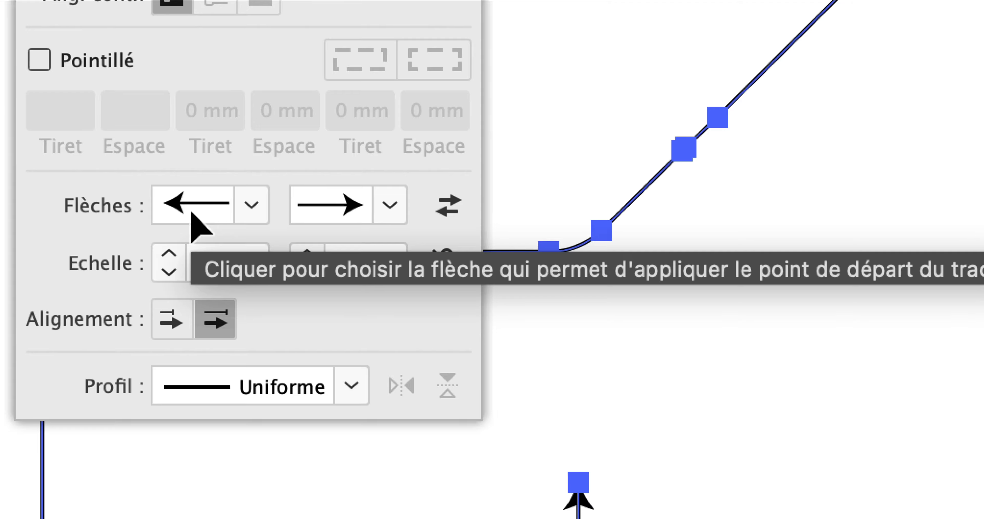
click(208, 212)
scroll(7, 269, up, 2)
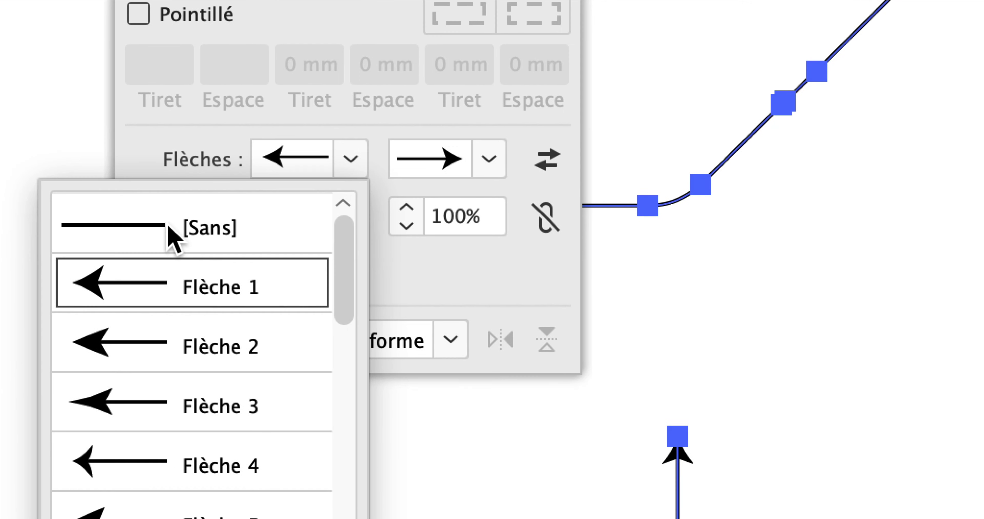
click(50, 286)
click(339, 193)
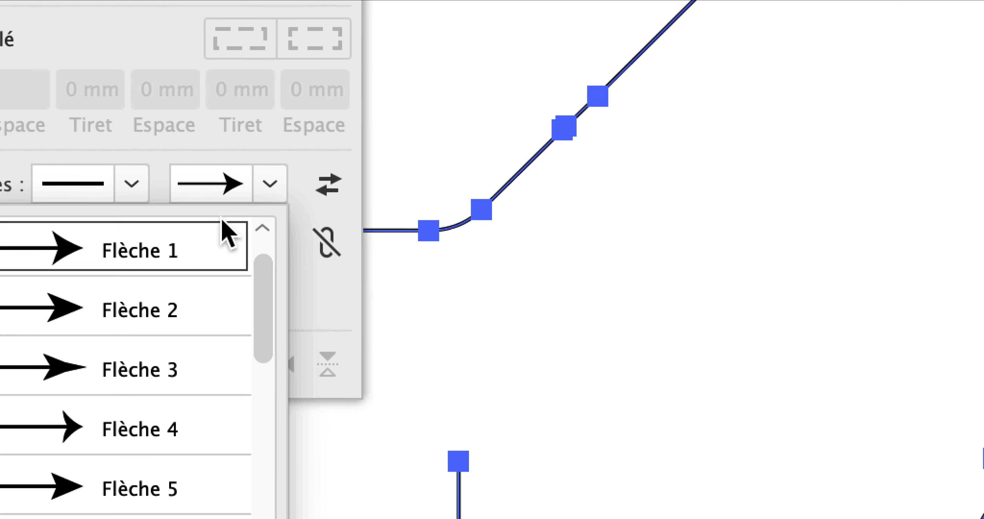
scroll(183, 248, up, 2)
click(199, 232)
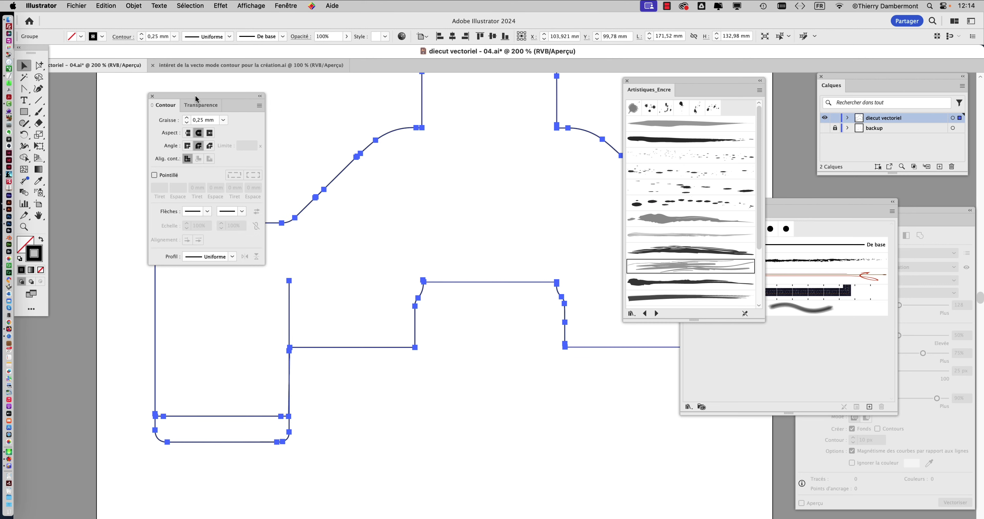
Step: Move the stroke and ink brush panels aside and deselect the die-cut outline
drag(195, 98, 121, 92)
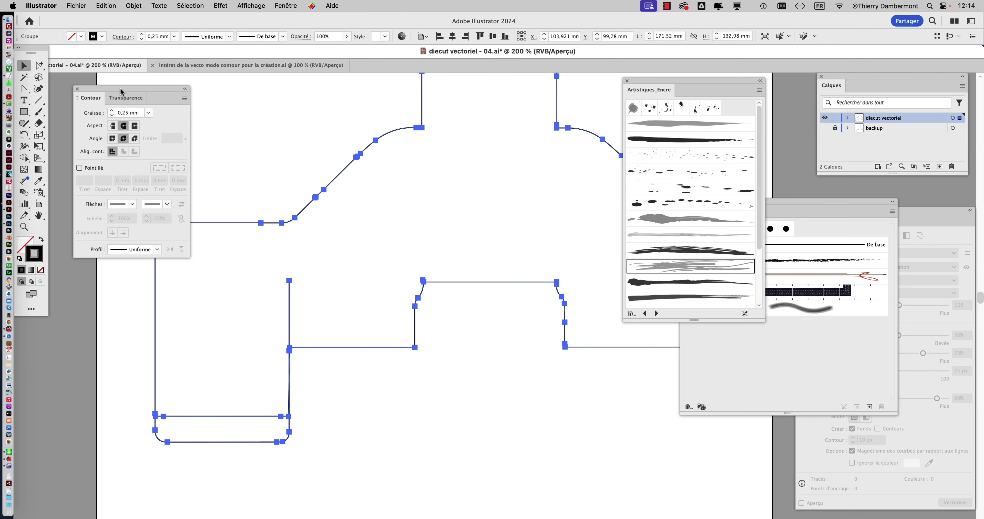
scroll(359, 260, down, 1)
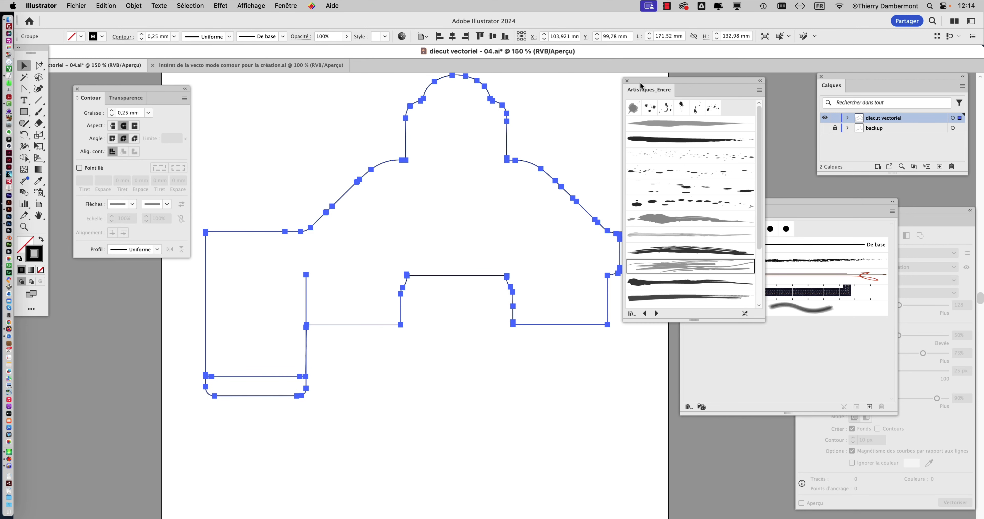
drag(641, 85, 671, 92)
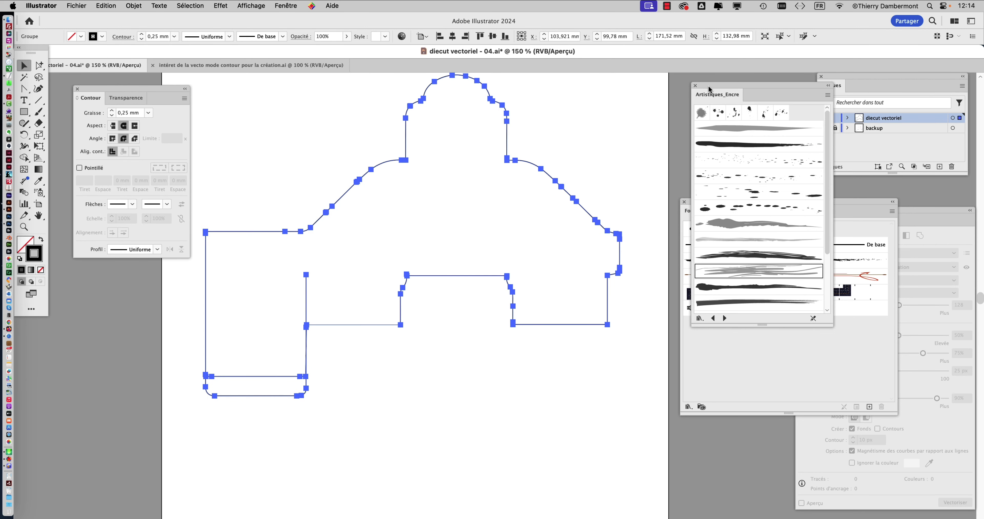
click(462, 392)
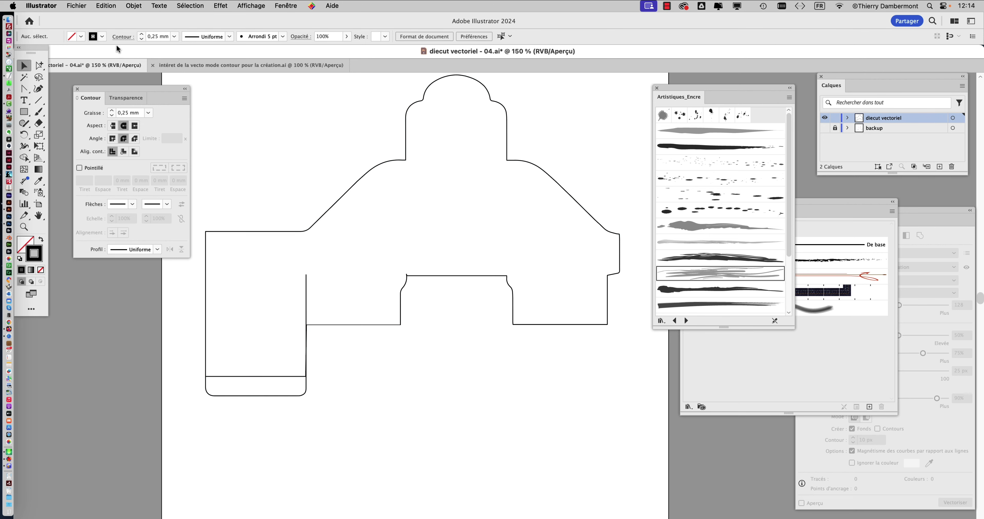
click(76, 5)
Step: Save the die-cut as diecut vectoriel - 05.ai and close the ink brush library
click(99, 116)
click(616, 53)
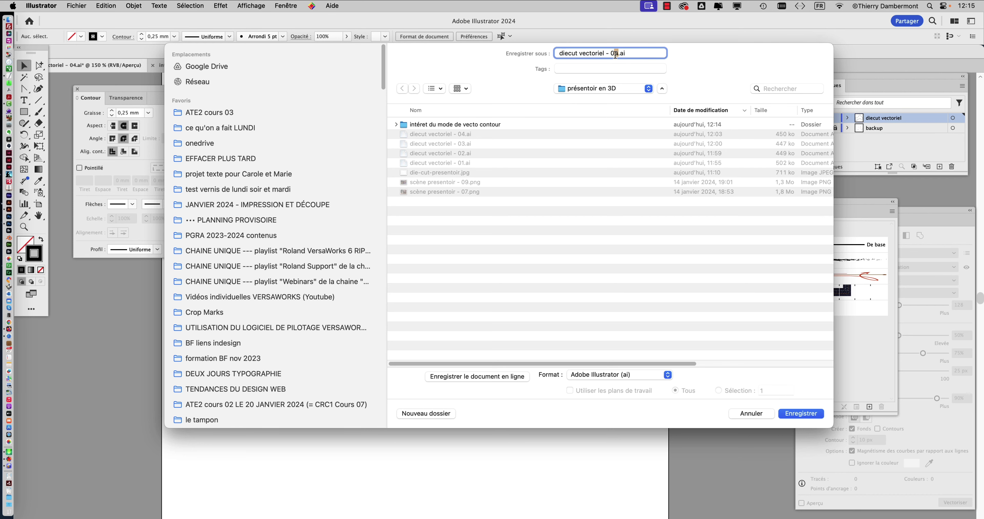
click(801, 414)
click(734, 385)
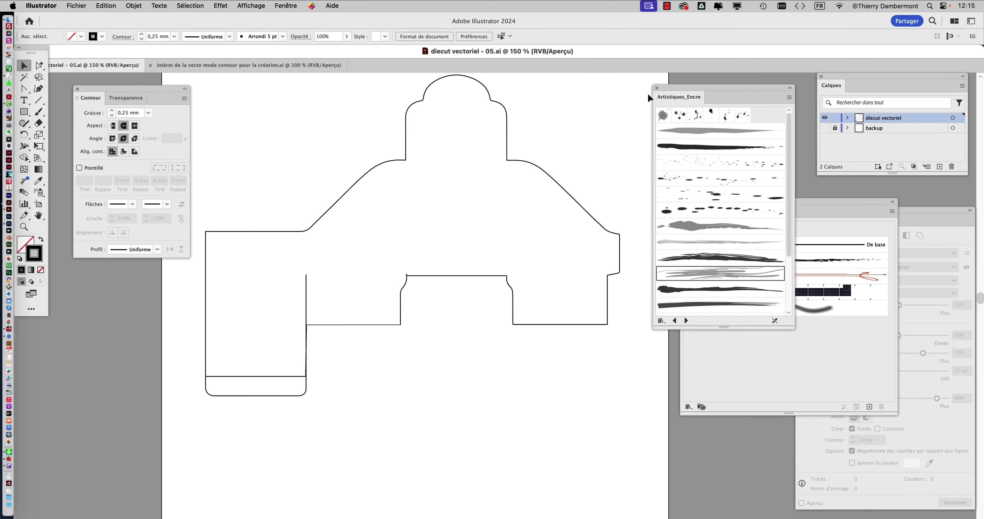
click(658, 89)
Step: Rename the outline layer to 'diecut vectoriel CUT'
click(684, 201)
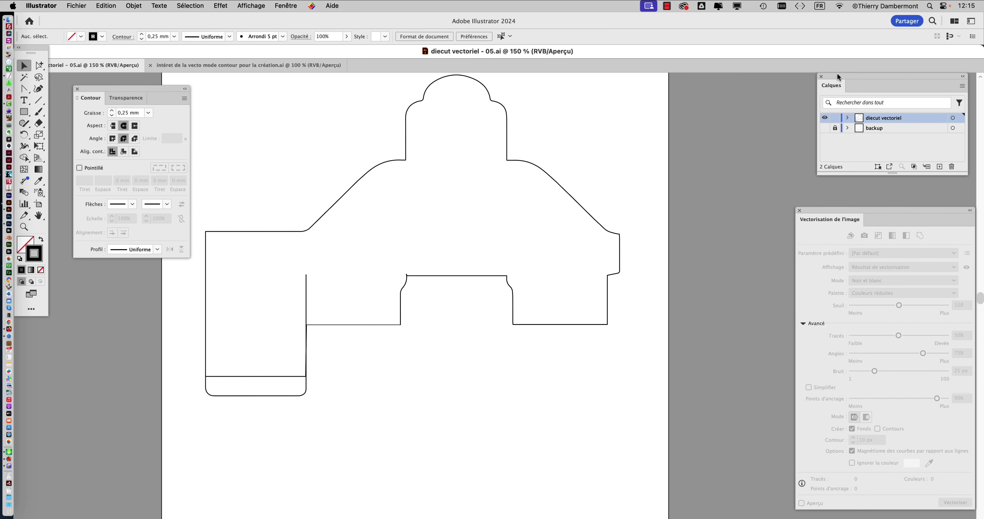
drag(844, 81, 637, 120)
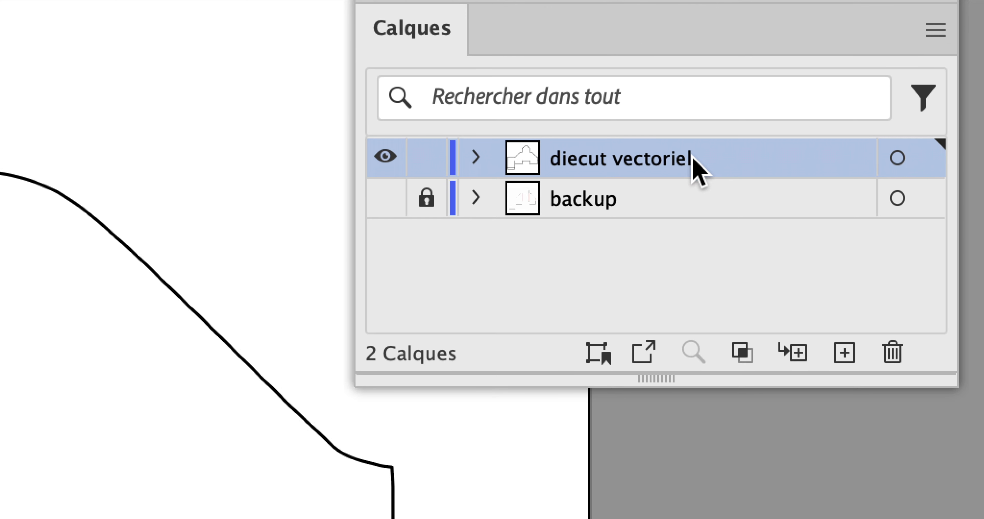
double_click(693, 158)
click(693, 158)
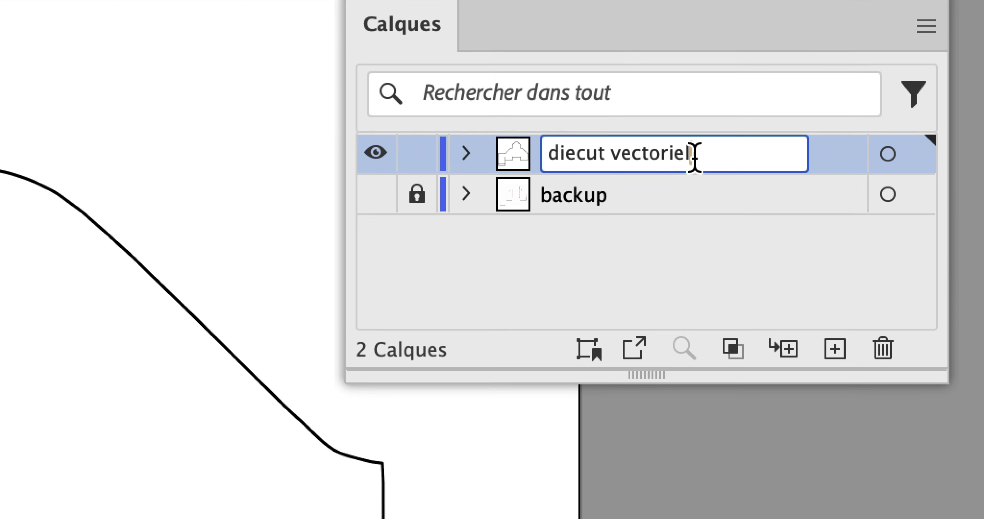
text(CUT)
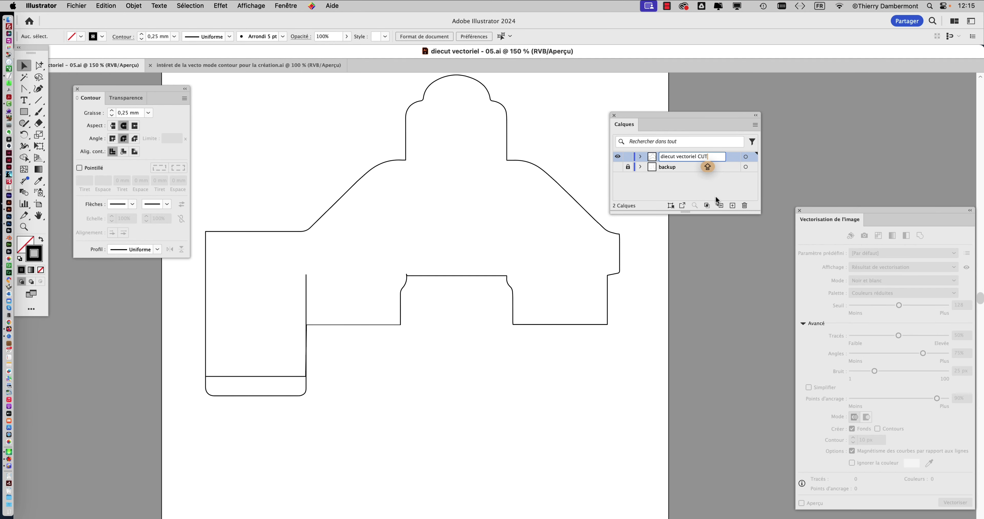
click(717, 199)
Step: Add a new layer named 'diecut vectoriel CREASE (rainage)'
drag(756, 215, 758, 242)
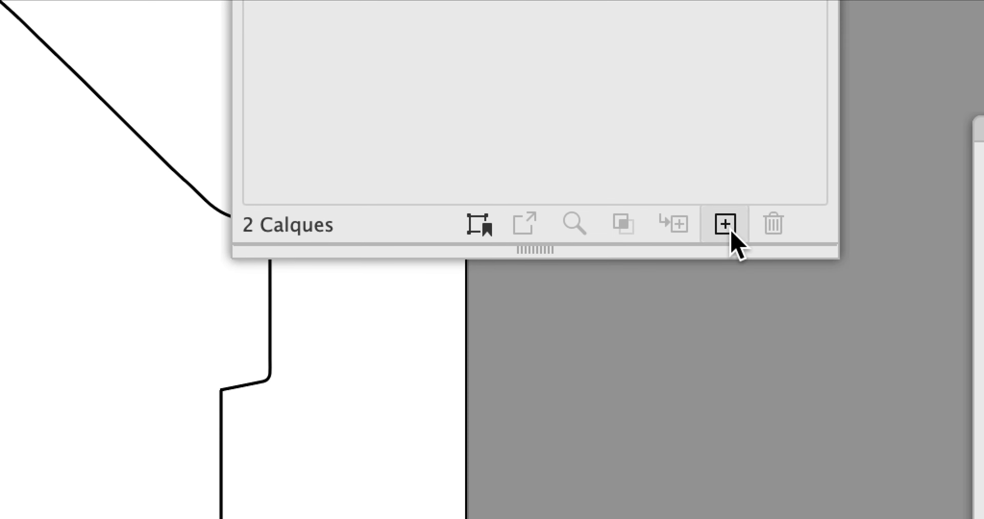
click(731, 231)
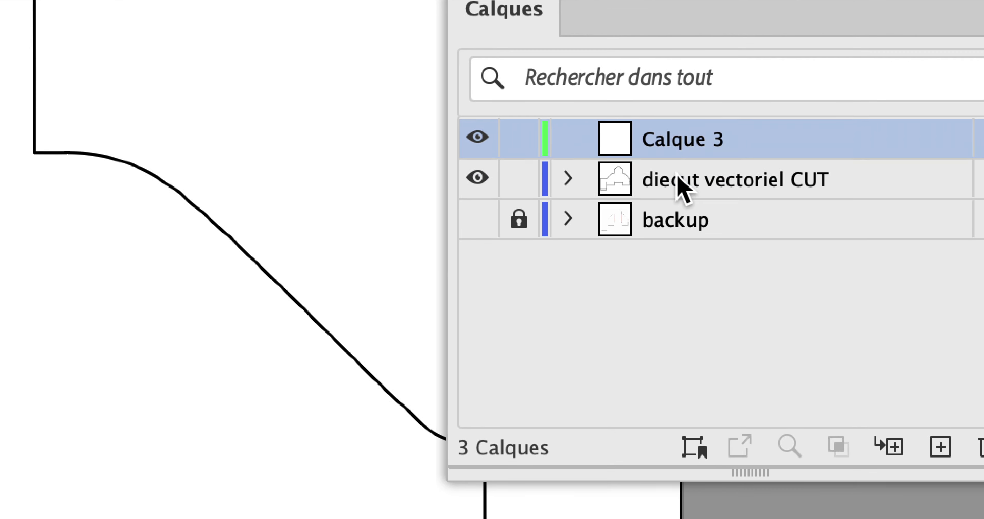
double_click(678, 176)
key(ctrl+c)
double_click(679, 142)
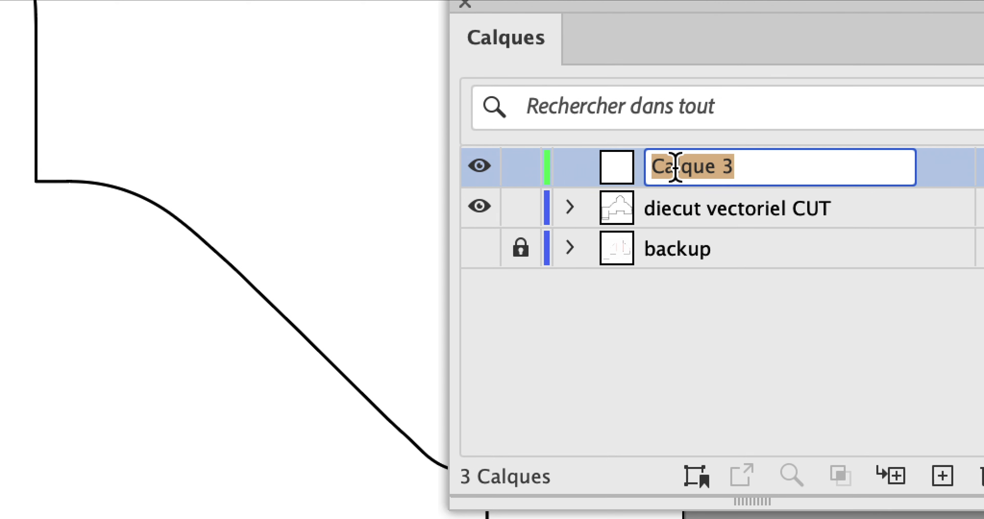
key(ctrl+v)
key(shift+Left)
key(shift+Left)
key(shift+Left)
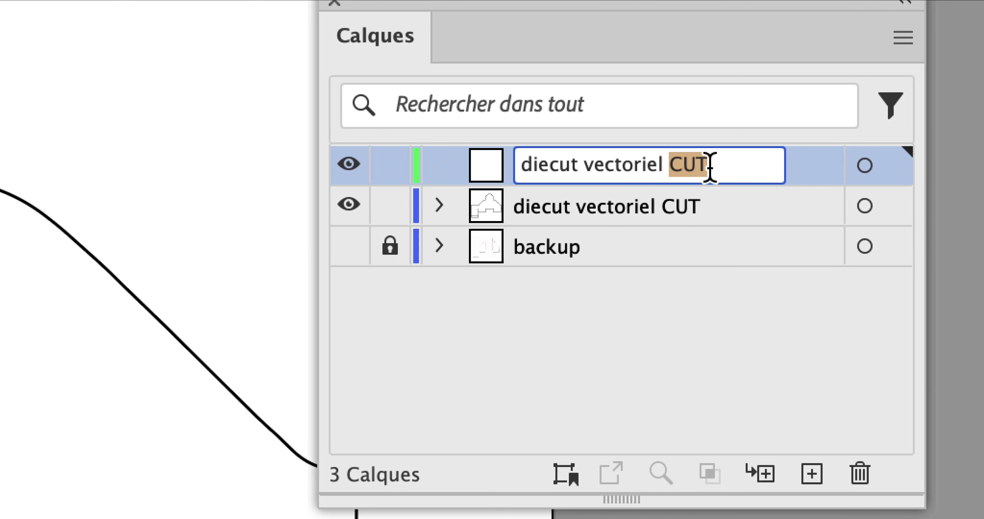
text(CER)
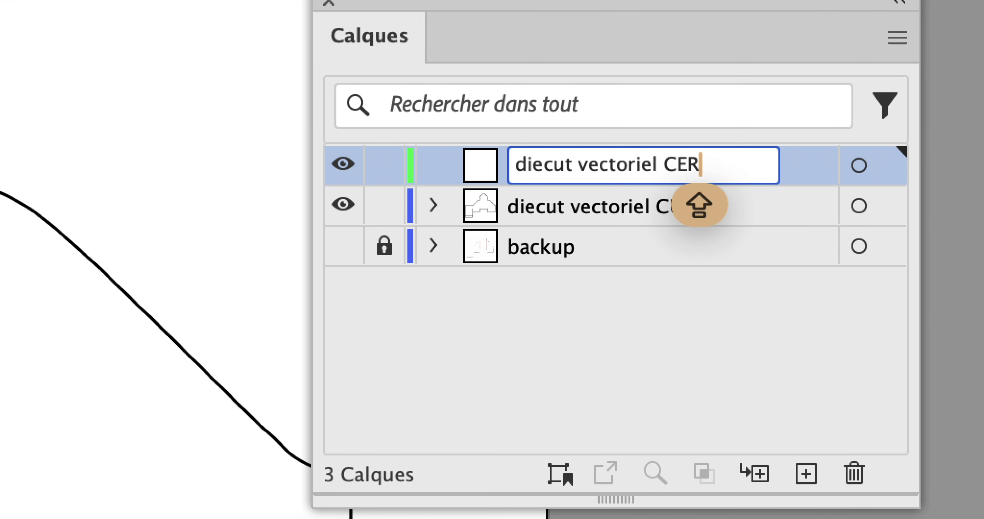
key(BackSpace)
key(BackSpace)
text(RASE)
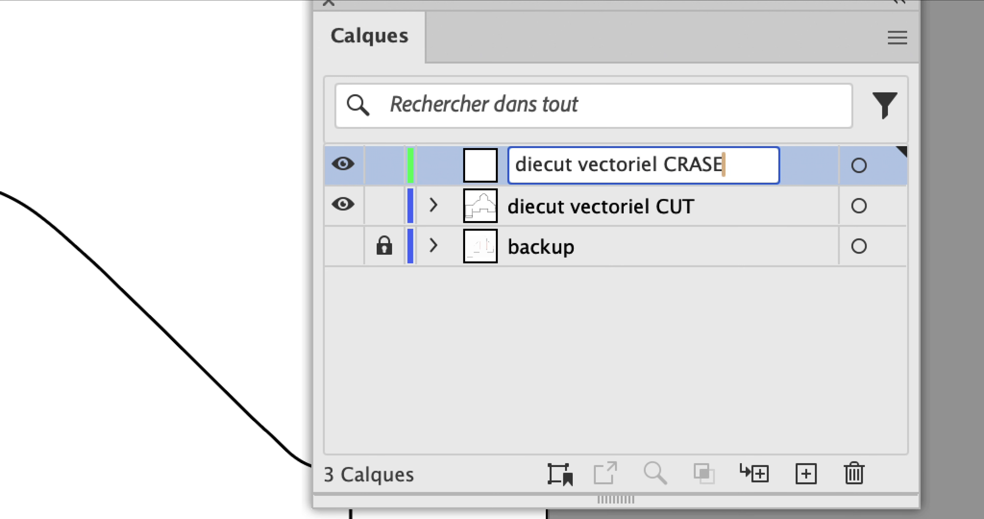
key(BackSpace)
key(BackSpace)
key(BackSpace)
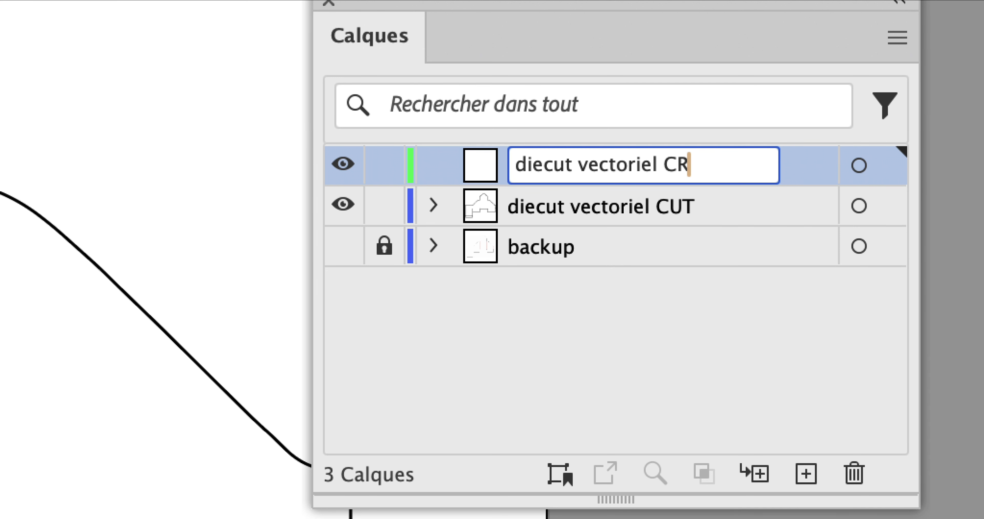
text(EASE ()
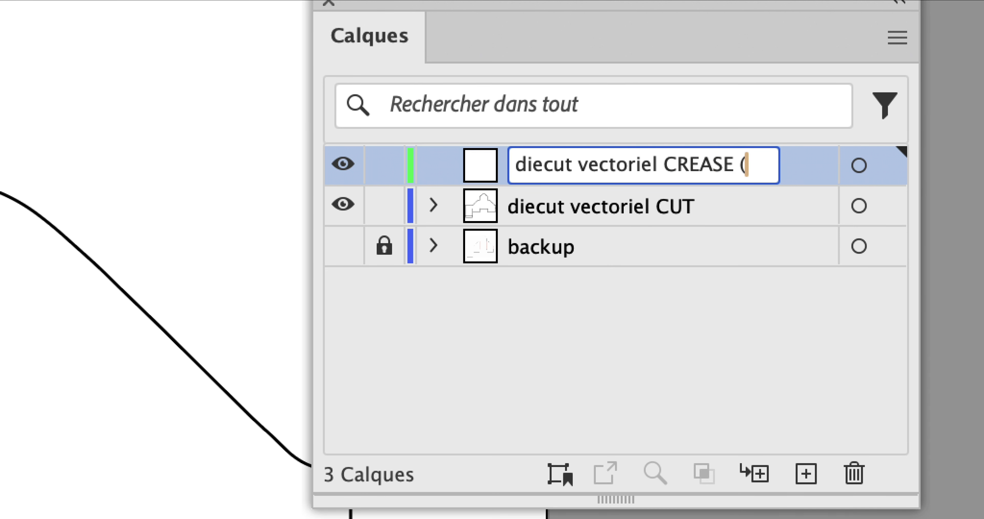
text(rain)
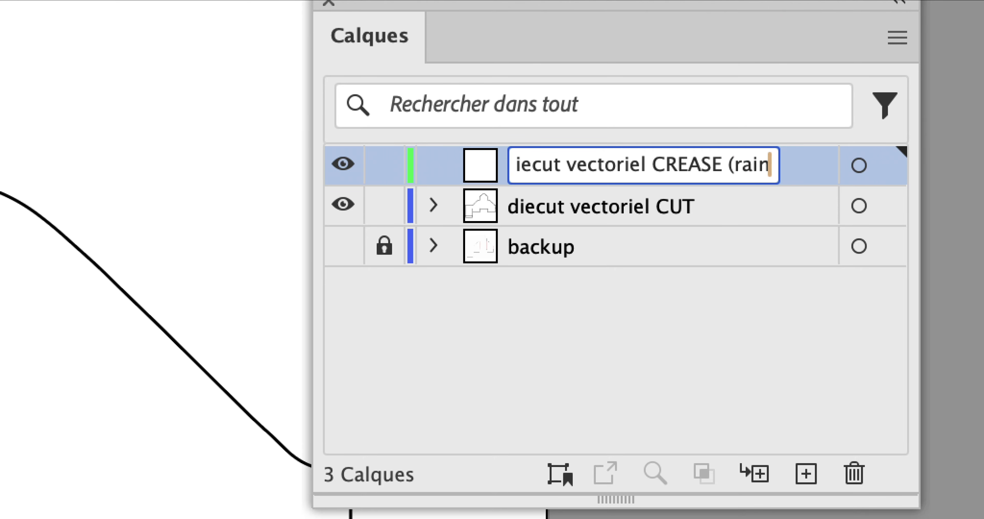
text(age))
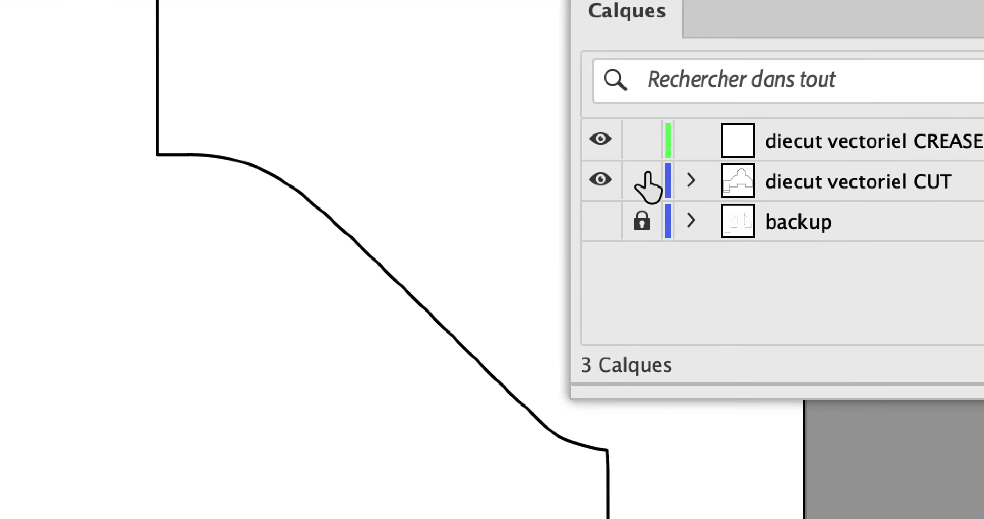
Step: Lock the CUT layer, make the CREASE layer active, and float the tools and stroke panels
click(647, 175)
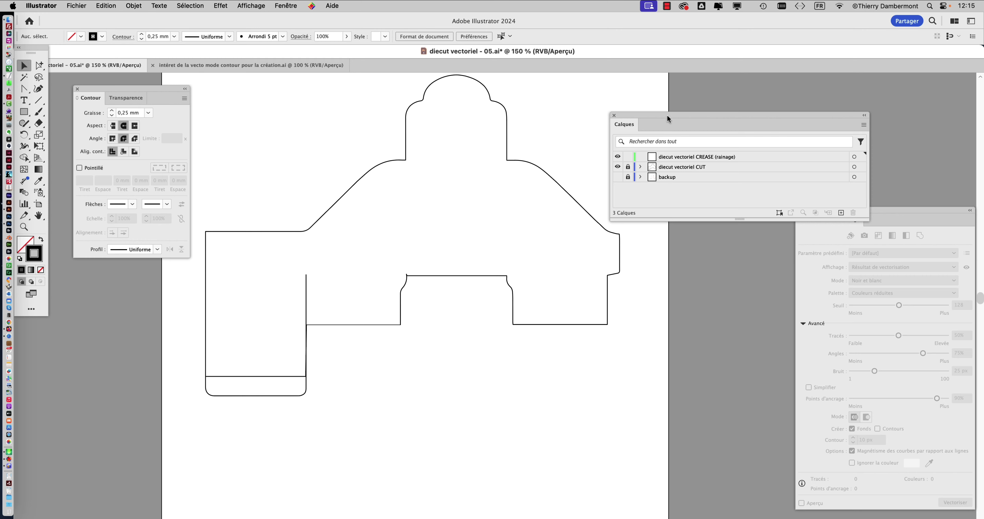
drag(668, 118, 699, 103)
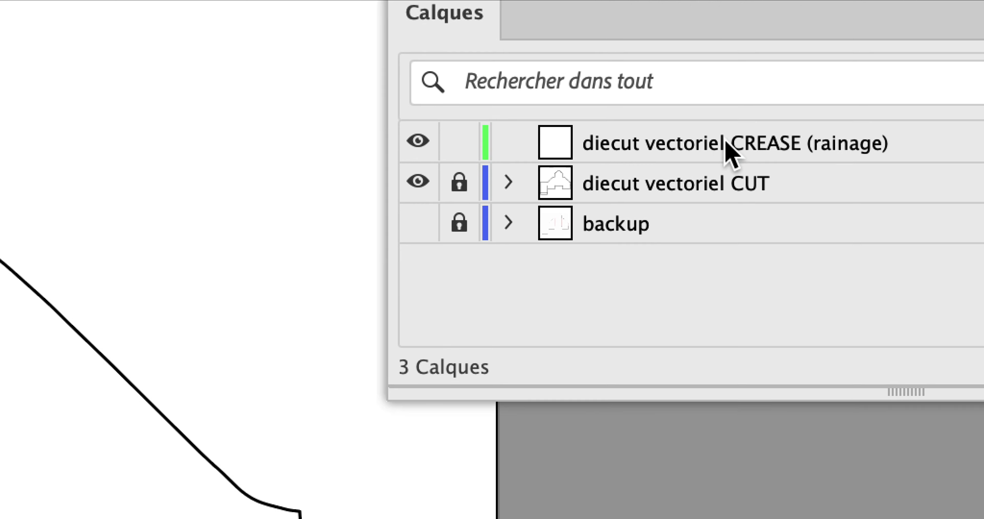
click(725, 143)
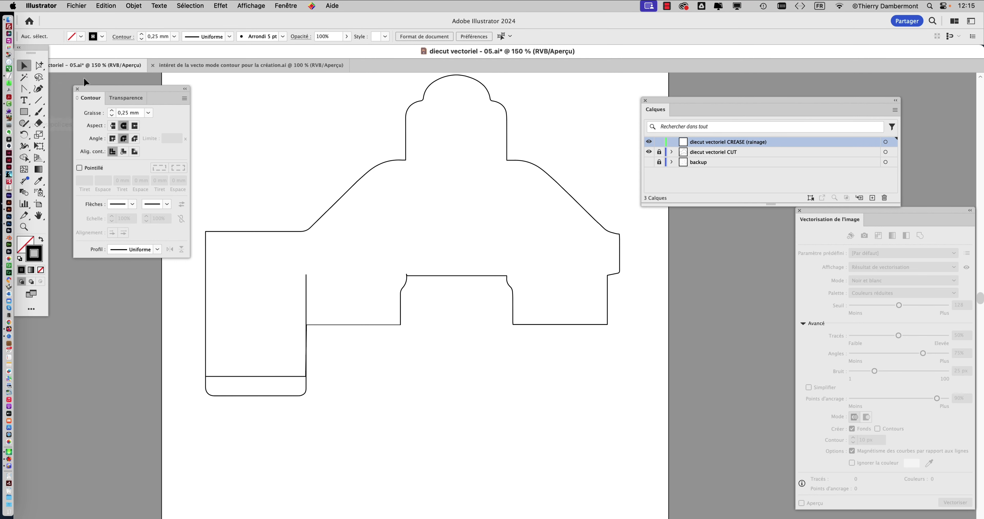
drag(33, 52, 240, 105)
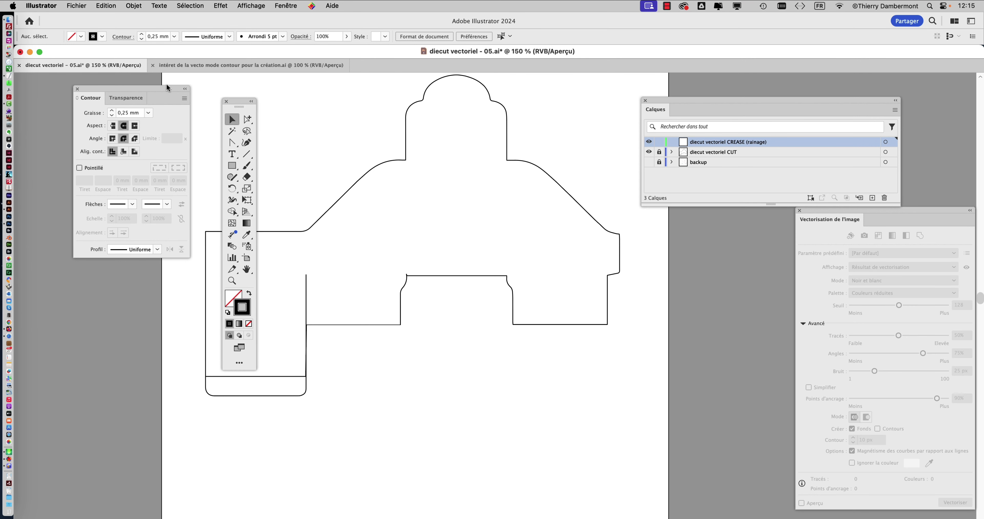
drag(166, 87, 129, 260)
key(super+Tab)
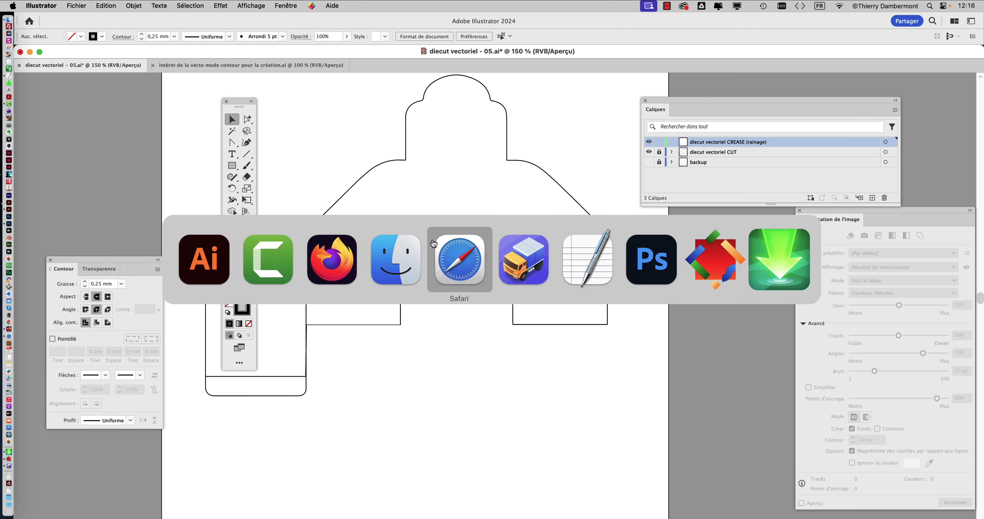
click(404, 265)
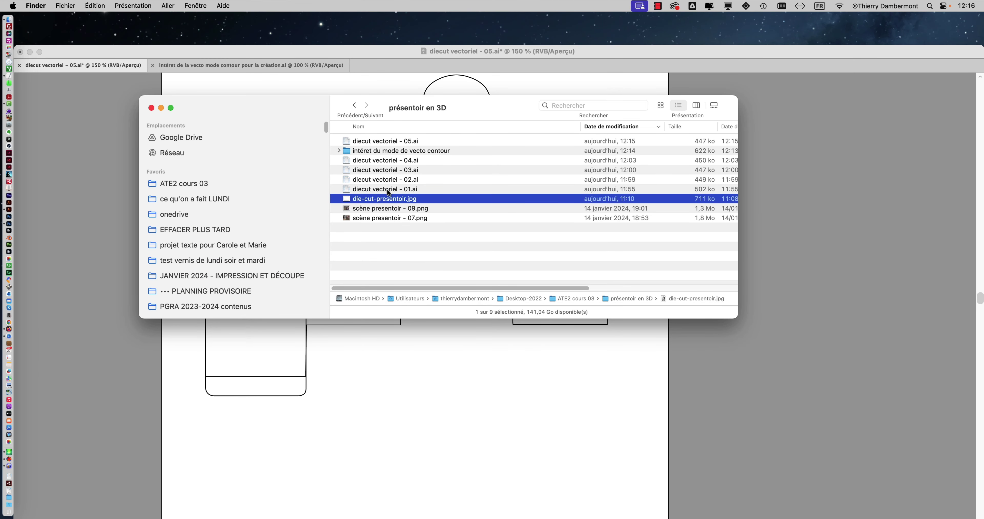
key(space)
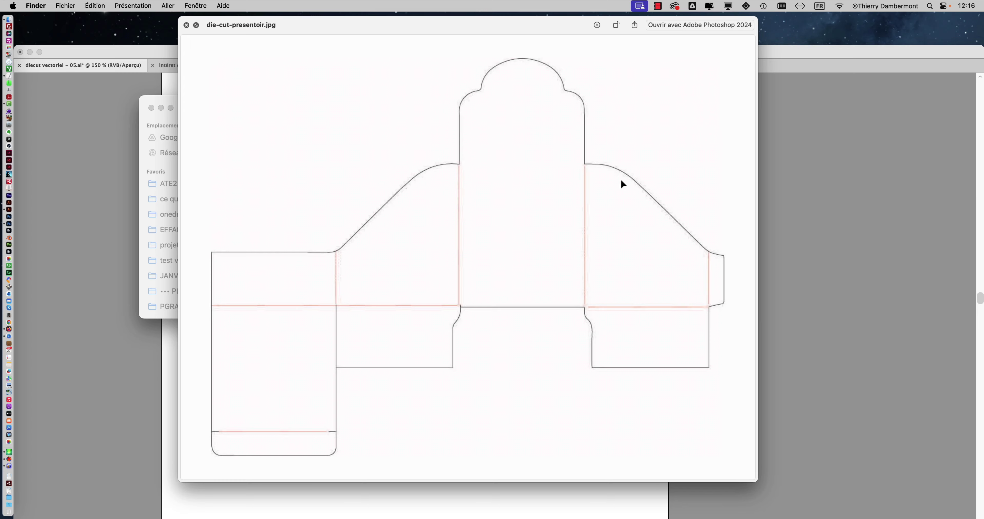
key(super+Tab)
Step: Draw a vertical Line Segment crease from the inner corner down the central panel's left fold
drag(243, 106, 140, 87)
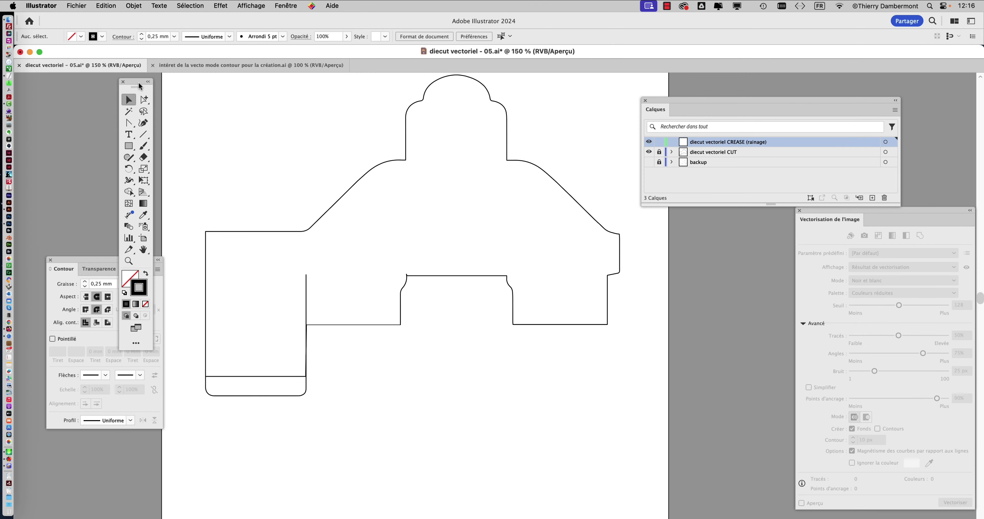
drag(262, 381, 370, 289)
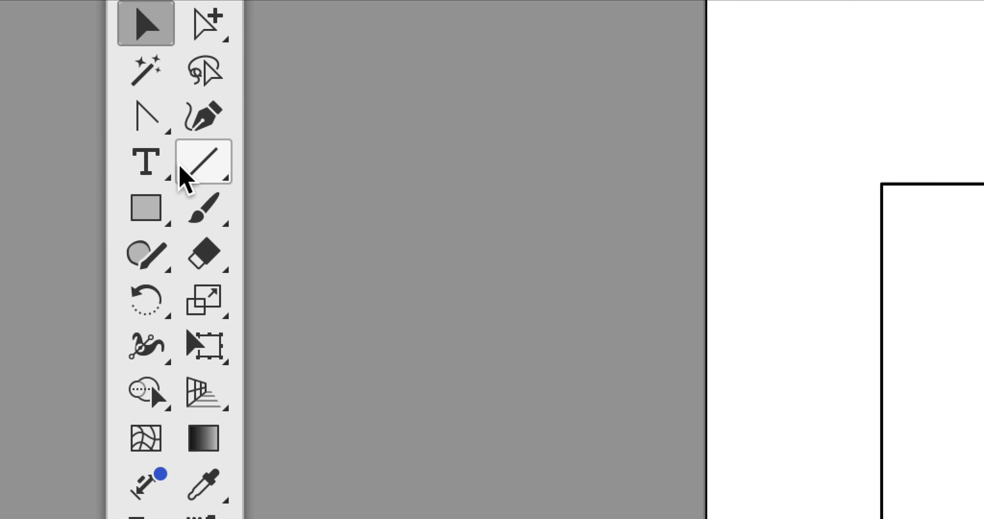
click(183, 168)
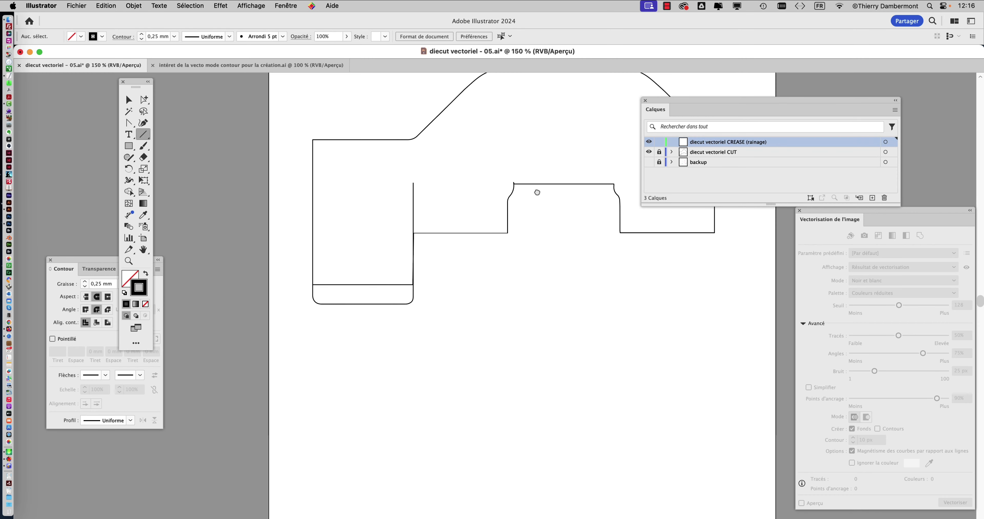
key(super+minus)
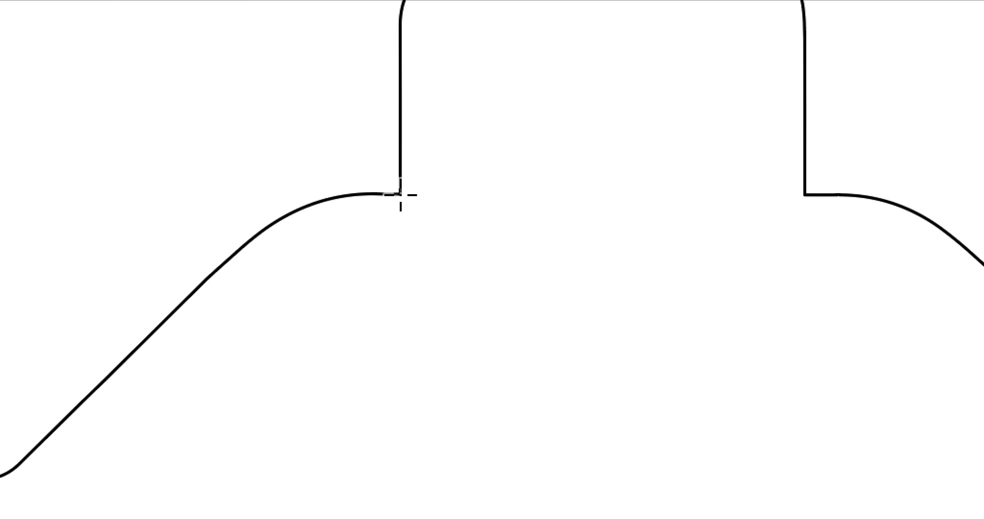
drag(400, 195, 402, 290)
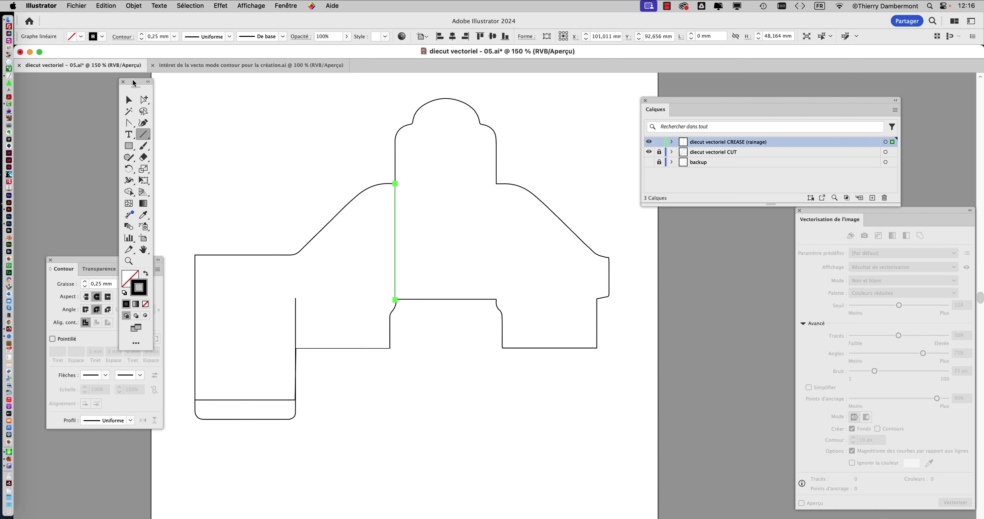
drag(133, 82, 74, 75)
mouse_move(143, 259)
mouse_down()
mouse_move(195, 266)
mouse_move(202, 79)
mouse_up()
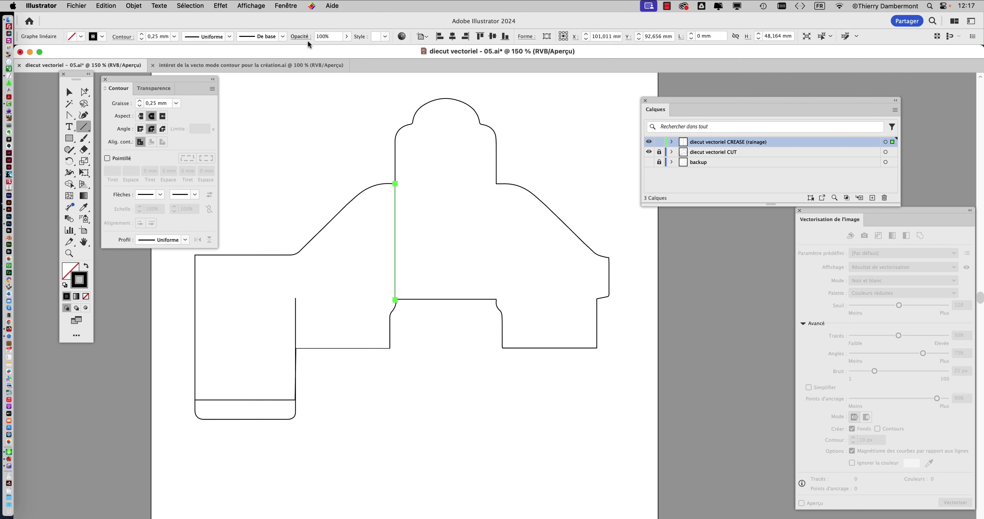
Step: Give the crease line a red stroke from the Nuancier (Swatches) panel
click(278, 5)
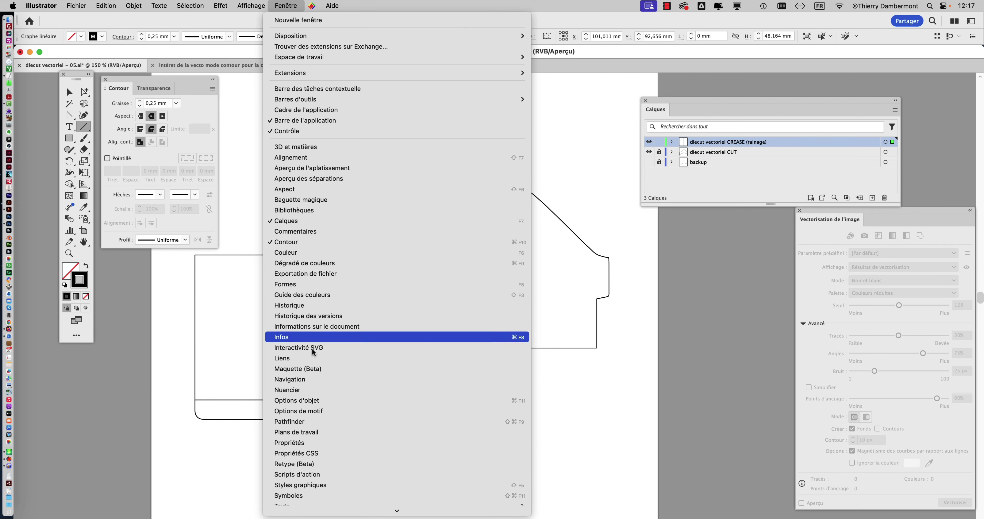
click(317, 390)
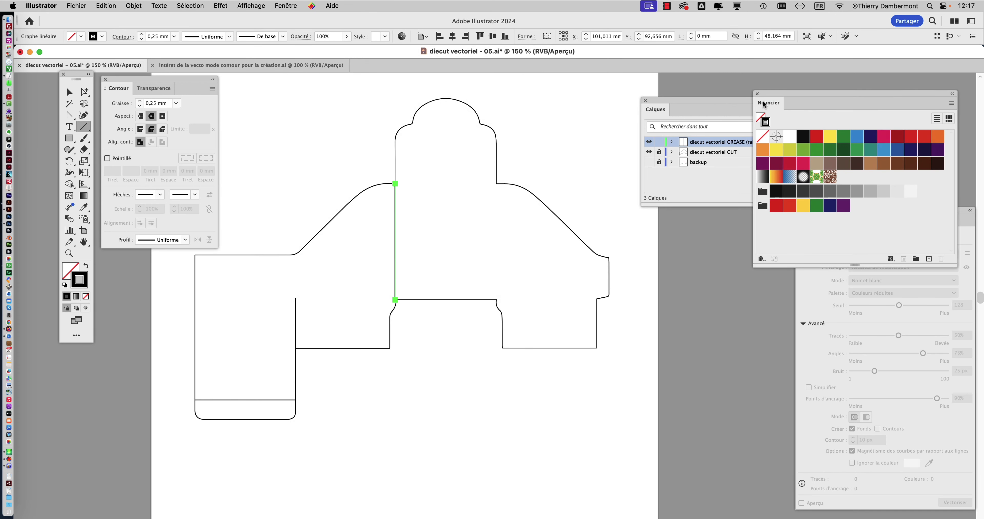
drag(763, 104, 469, 149)
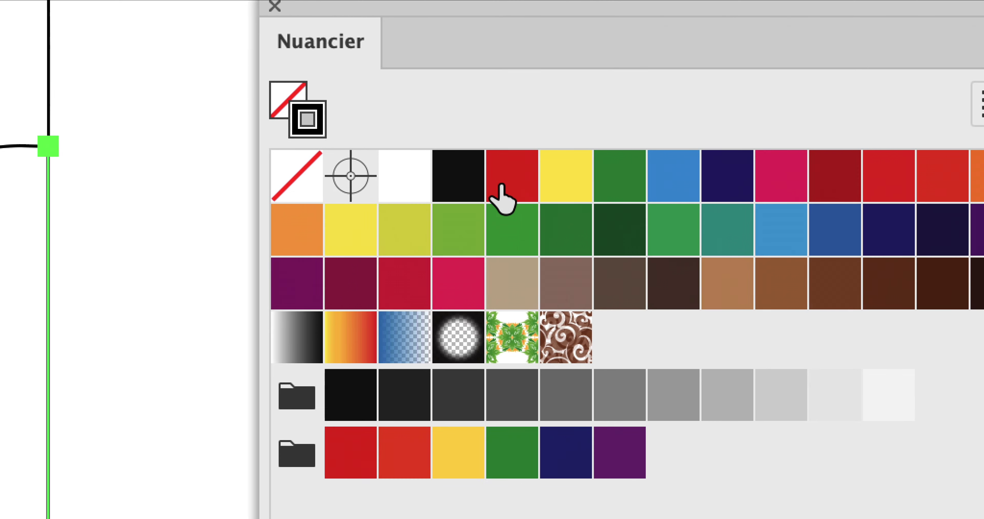
click(635, 315)
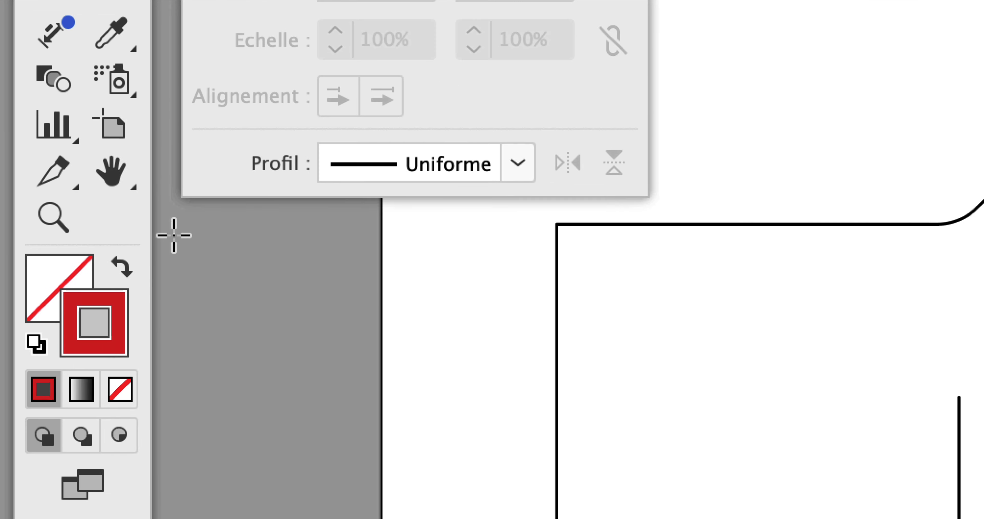
mouse_move(155, 252)
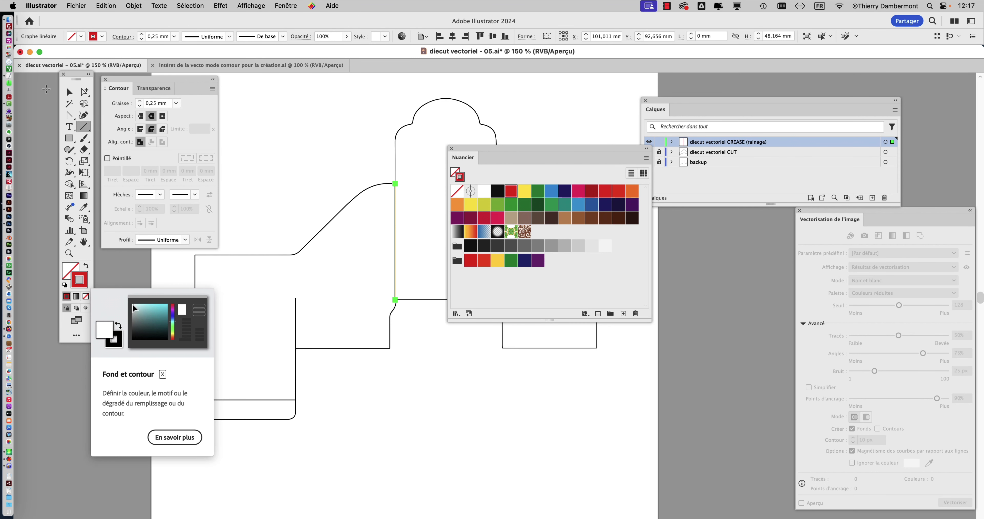
Step: Deselect the line with the Selection tool and zoom in to 300 %
click(70, 92)
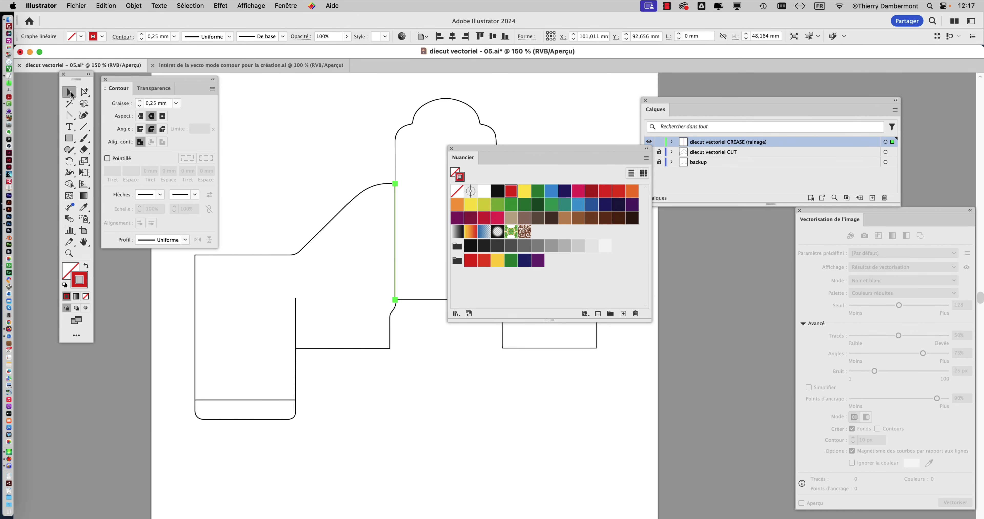
click(267, 147)
drag(476, 146, 583, 144)
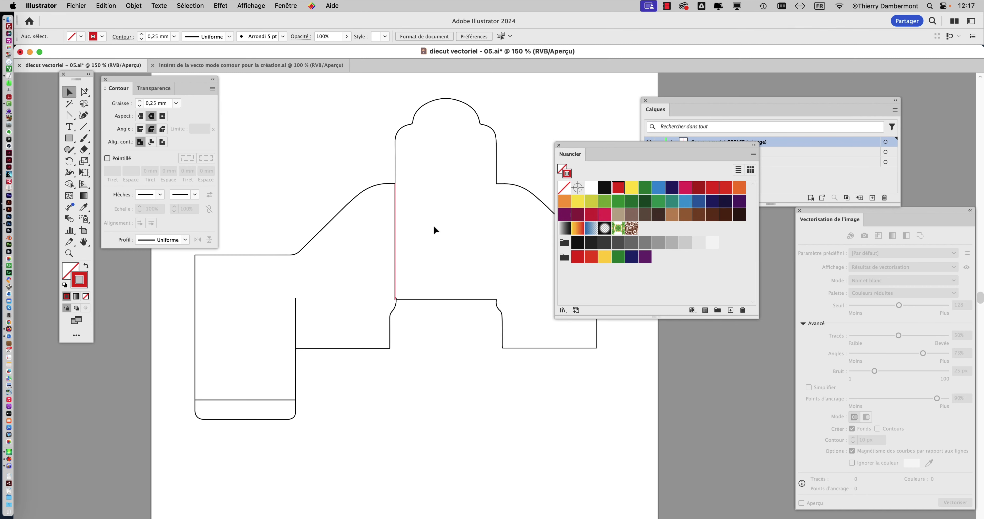
scroll(433, 224, up, 1)
key(super+plus)
key(super+plus)
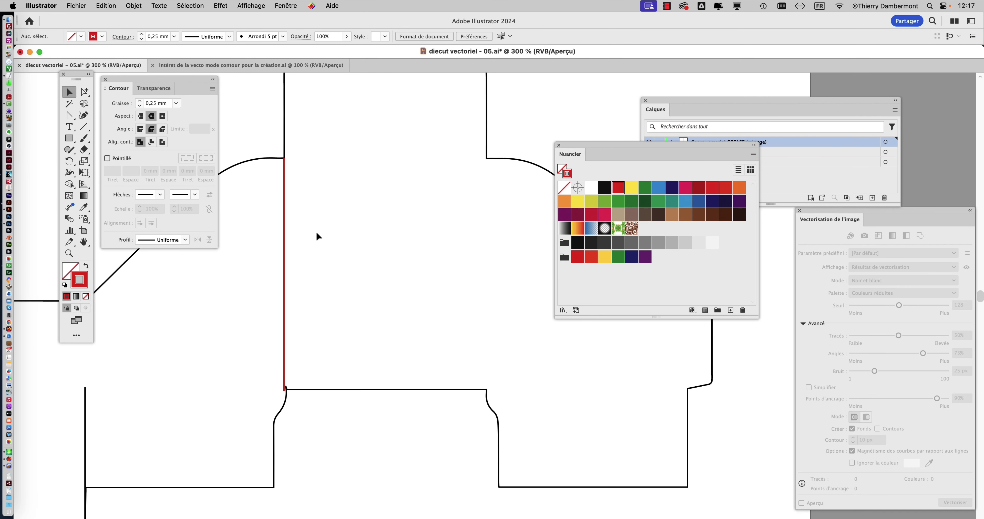
Step: Option-drag a copy of the red crease line right, snapping it onto the right fold edge
click(284, 213)
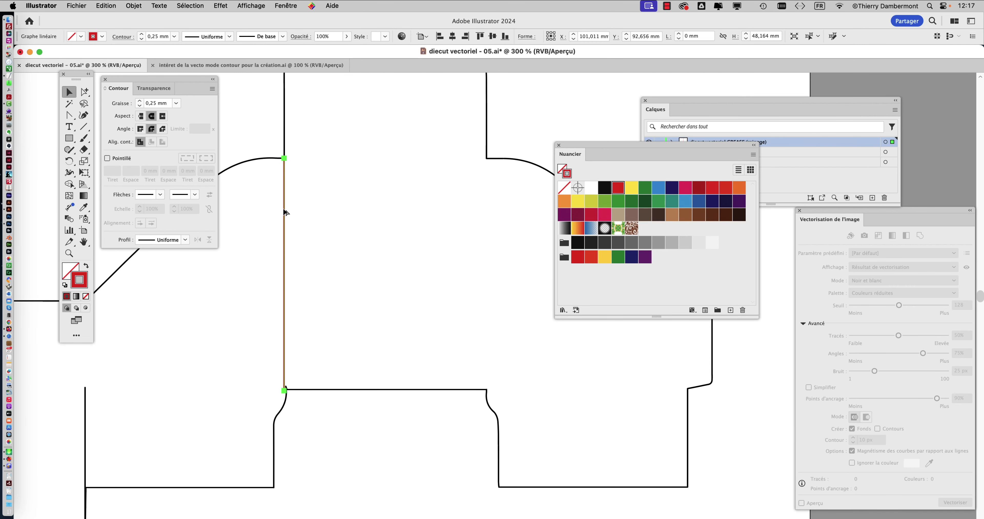
drag(283, 213, 500, 233)
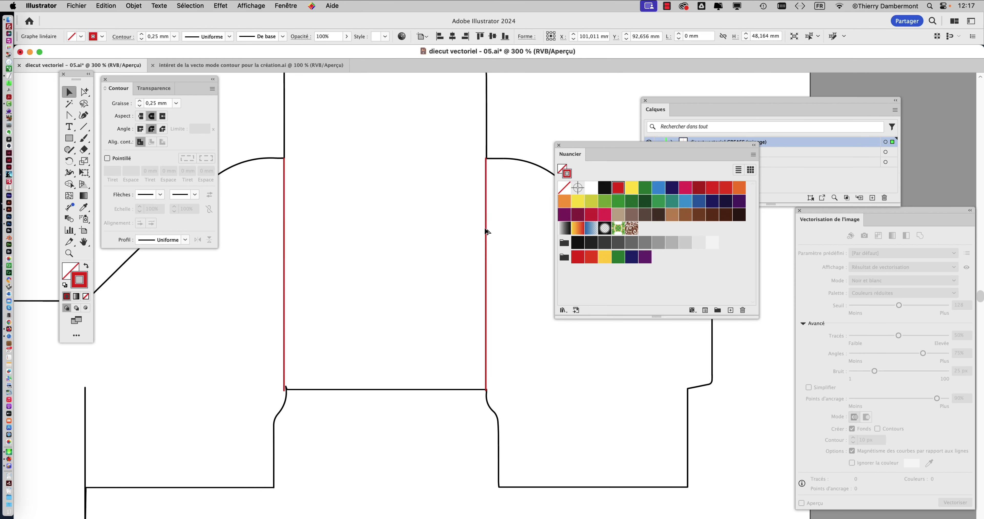
drag(501, 233, 487, 231)
click(435, 264)
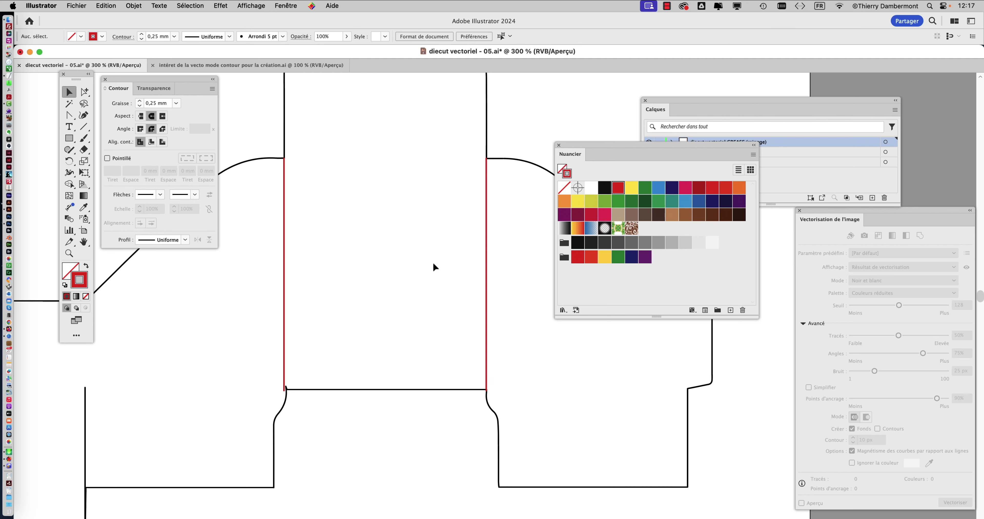
scroll(429, 285, down, 1)
scroll(429, 285, down, 1)
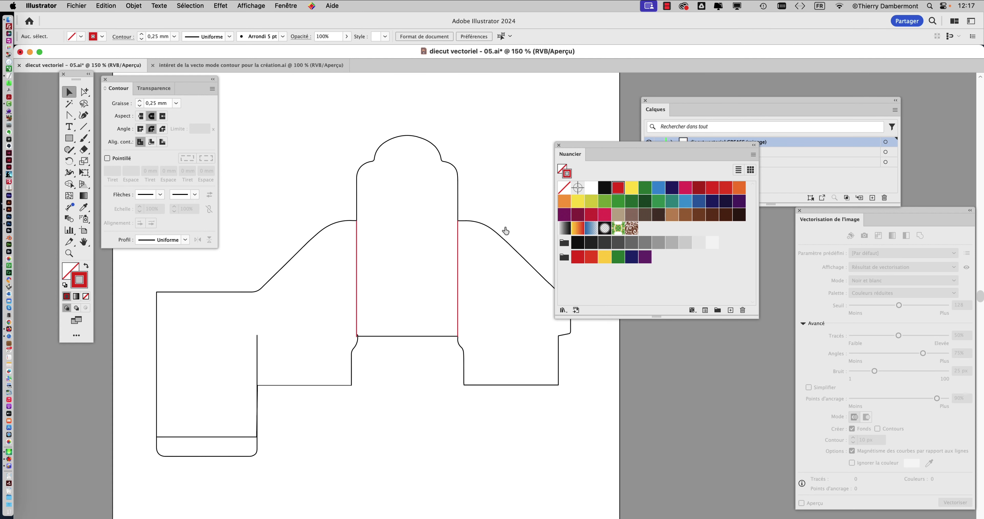
drag(579, 149, 645, 252)
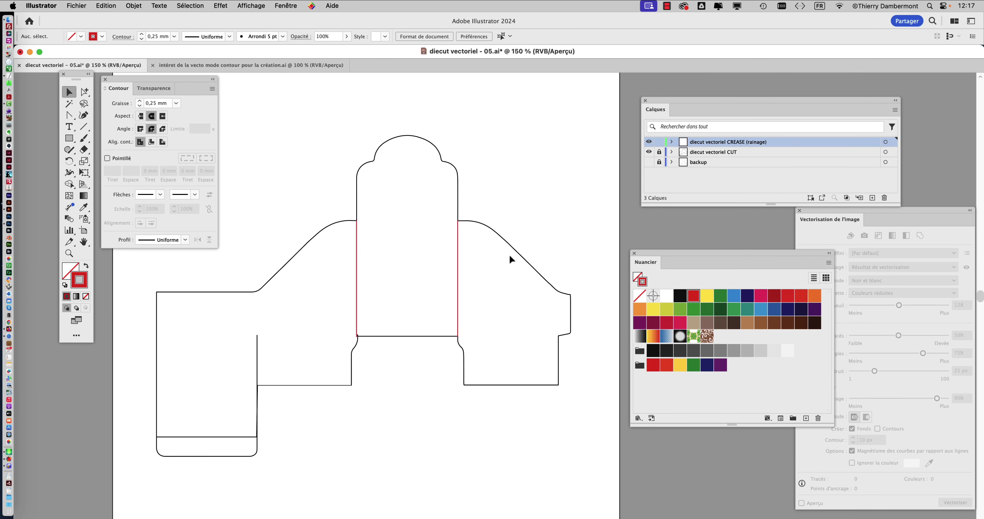
scroll(406, 228, down, 3)
scroll(406, 228, left, 2)
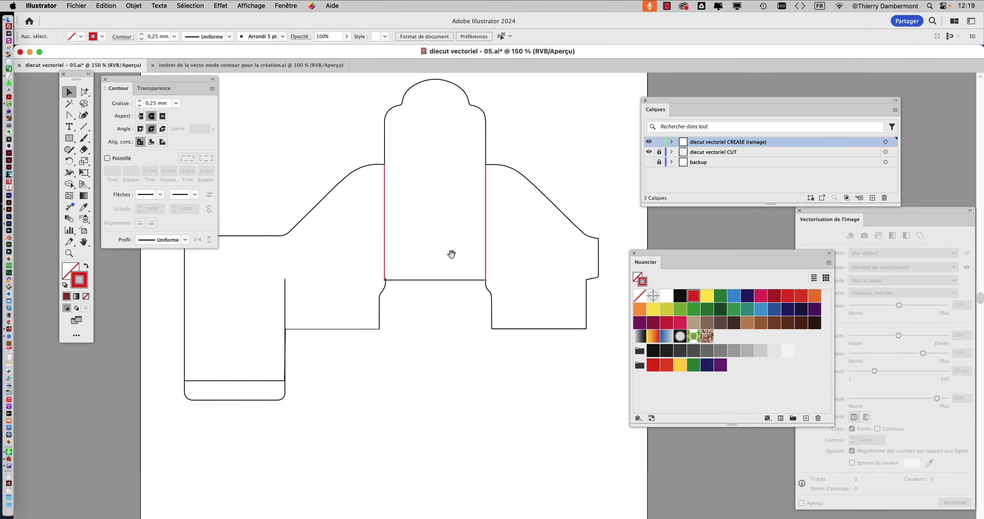
Step: Move the Nuancier panel and open its Swatch Libraries list (Métaux, Minérales, Nature)
drag(416, 229, 278, 182)
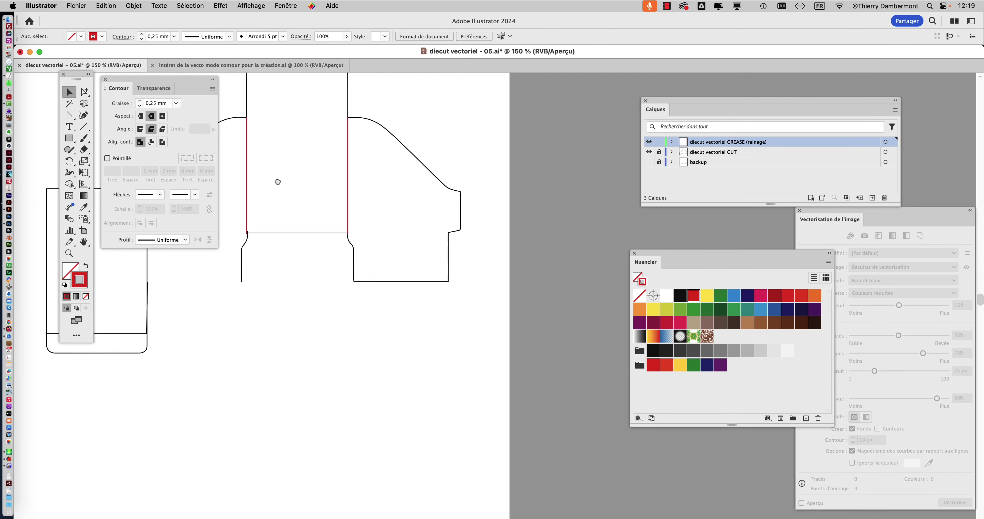
click(286, 6)
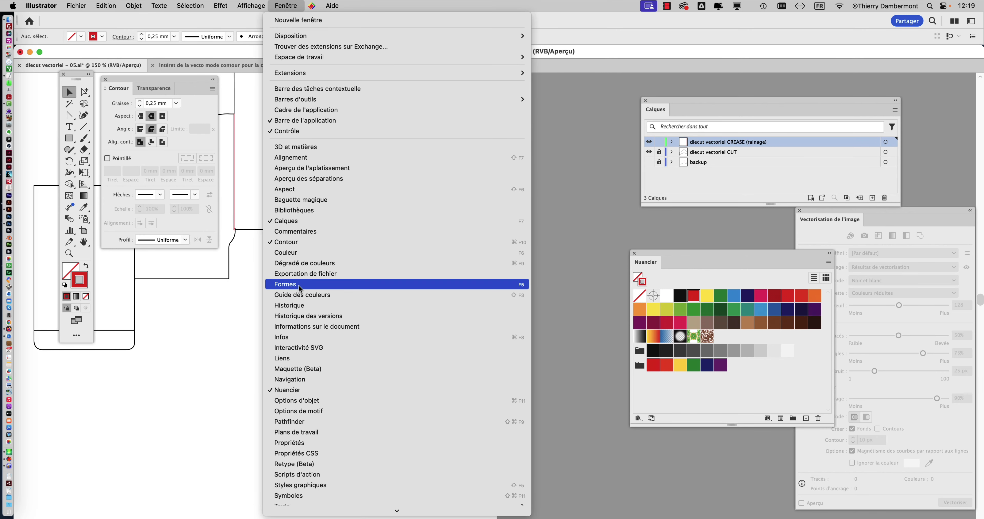
click(648, 260)
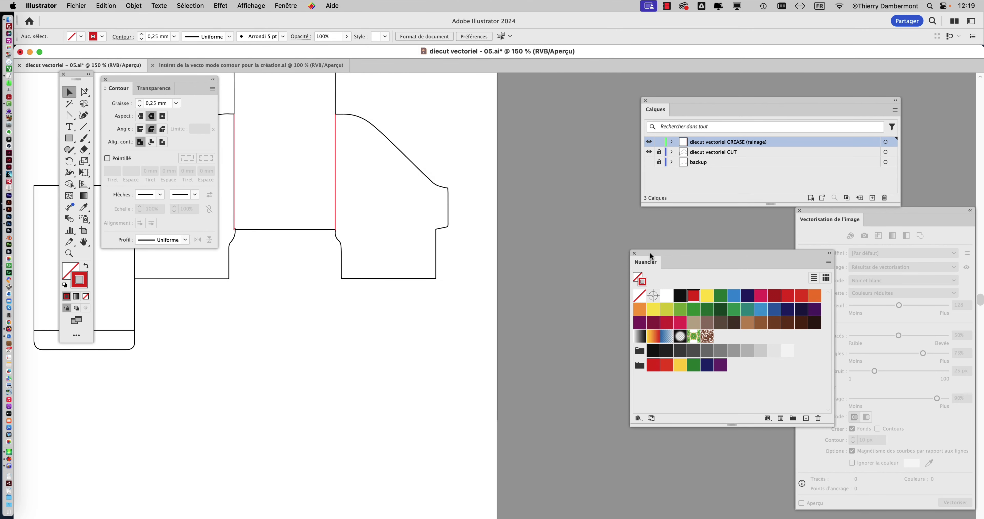
drag(649, 260, 507, 108)
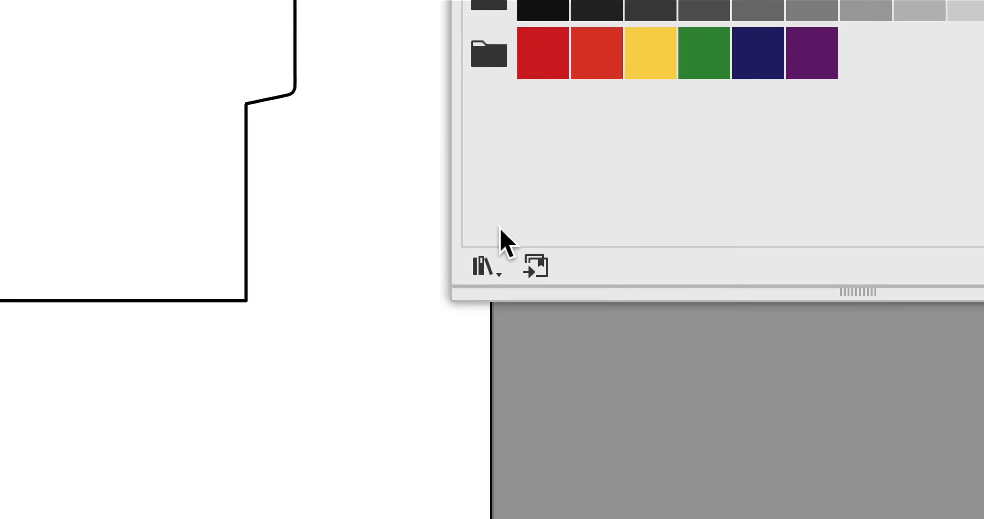
click(500, 234)
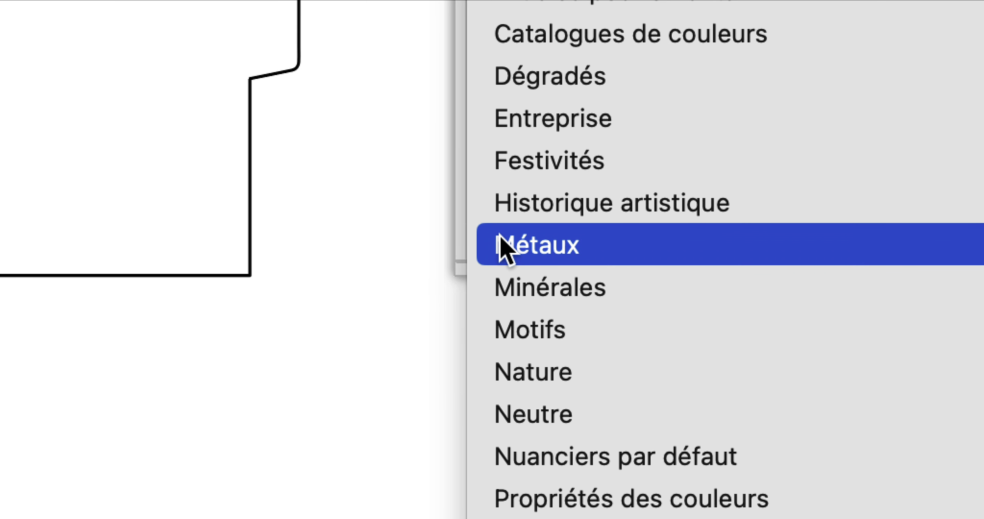
click(500, 233)
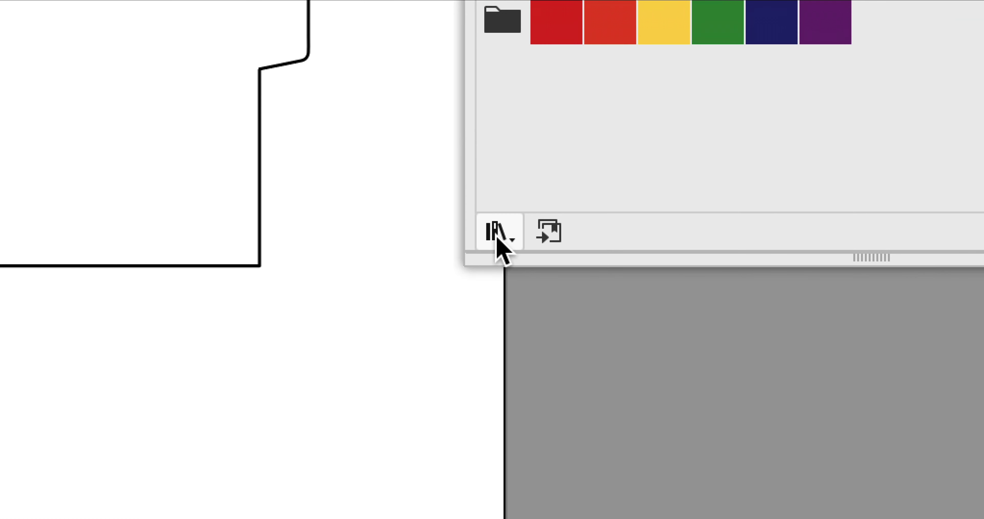
click(498, 233)
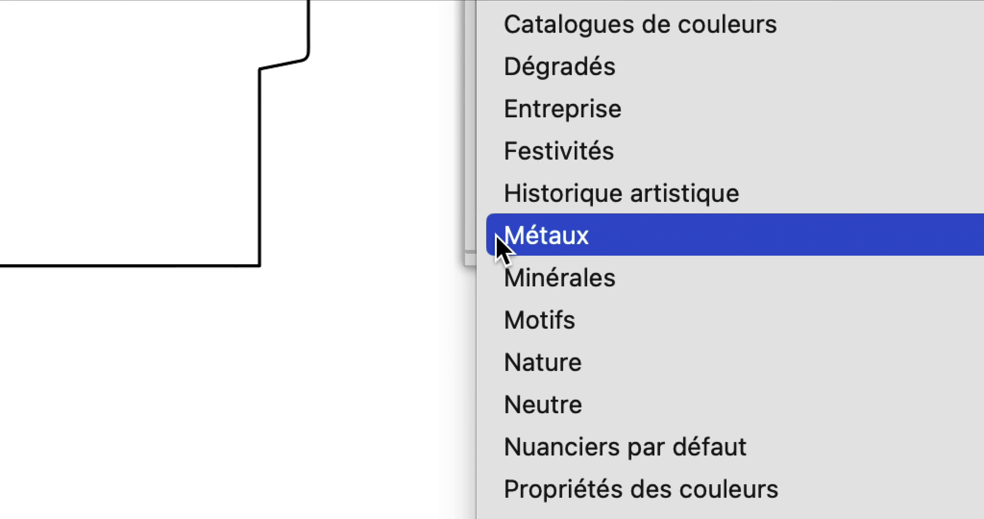
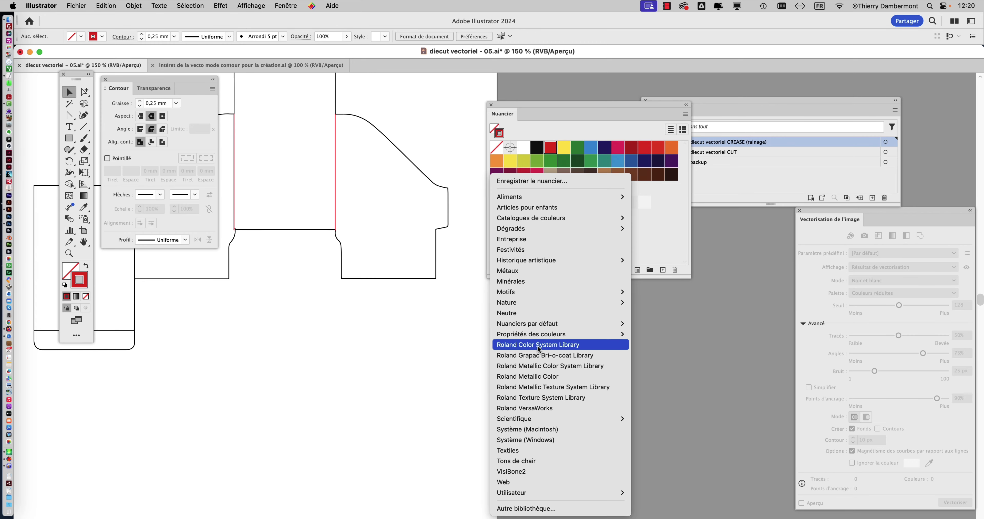
Step: Open the Roland Color System swatch library, then close it and reposition the Swatches panel
click(538, 345)
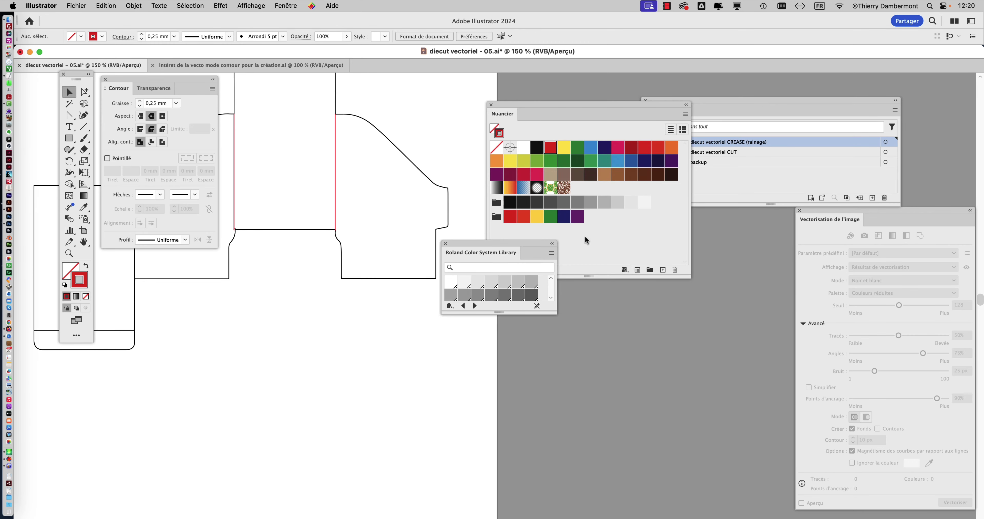
drag(557, 313, 577, 442)
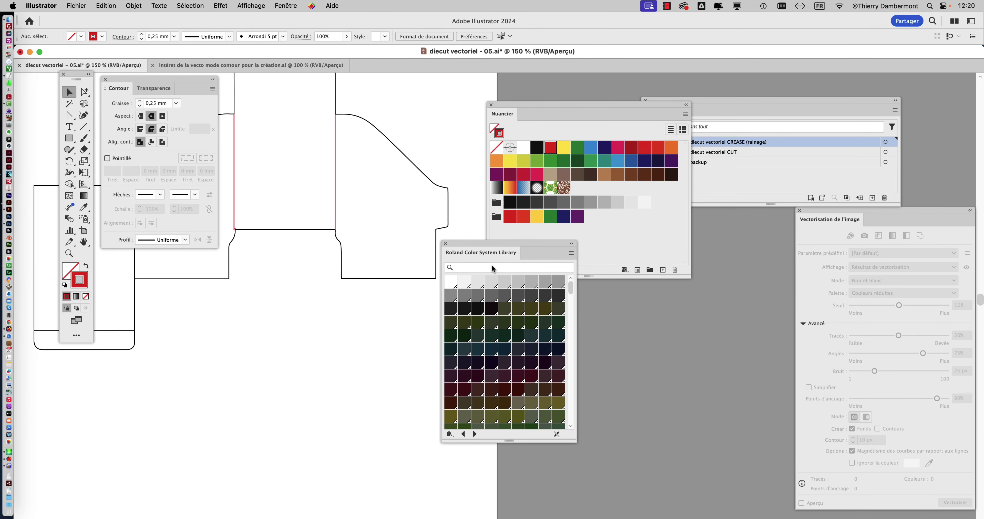
drag(639, 213, 680, 265)
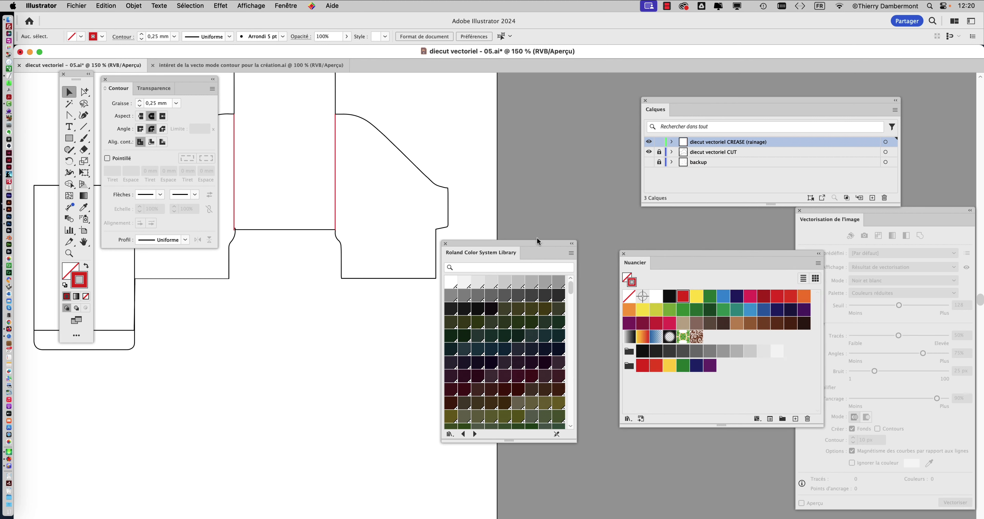
drag(532, 244, 556, 103)
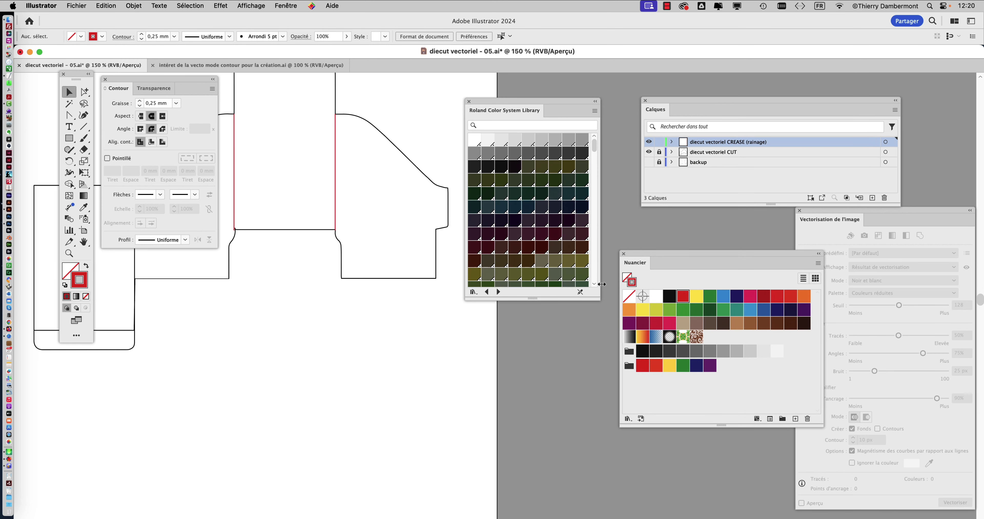
drag(597, 299, 600, 456)
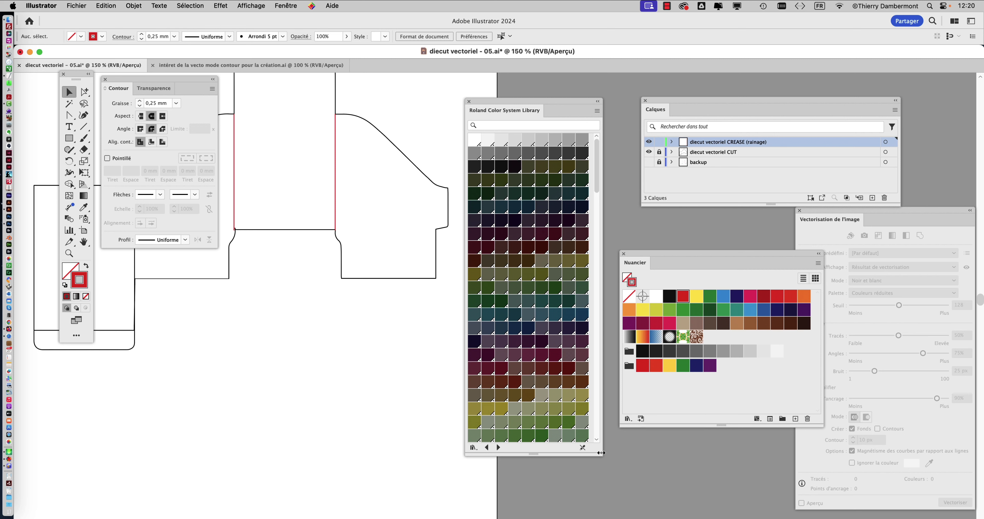
click(469, 101)
drag(640, 257, 526, 98)
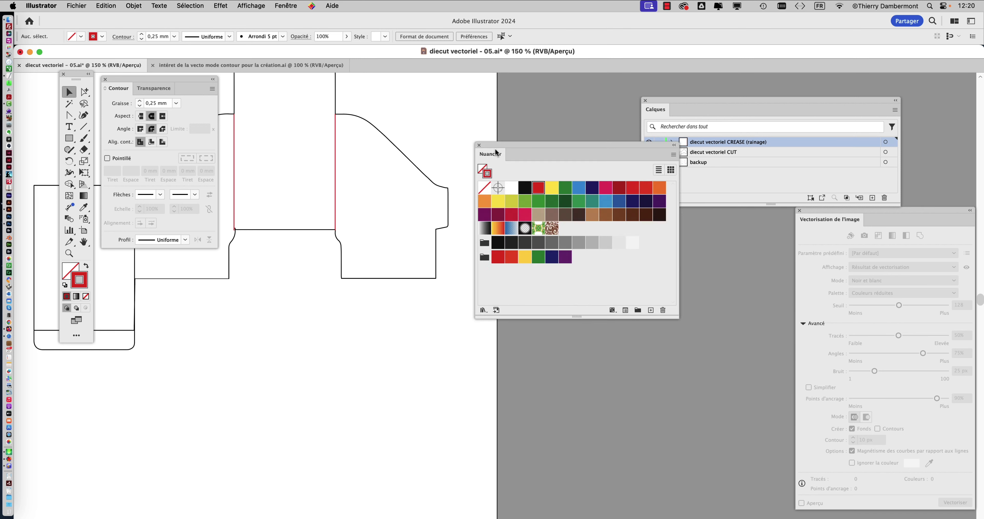
Step: Load Roland VersaWorks, dock Swatches with Layers, and close Roland Color System
click(514, 260)
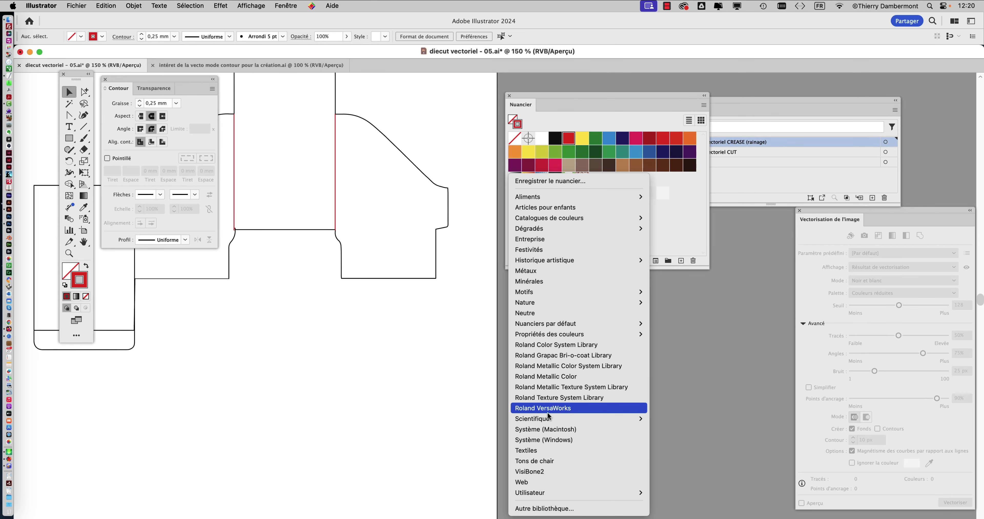
click(548, 415)
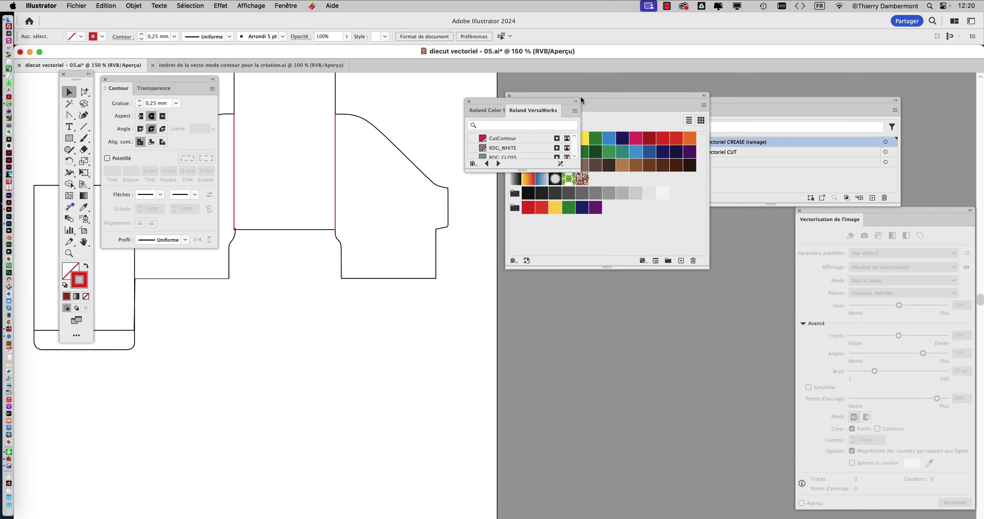
drag(581, 100, 590, 135)
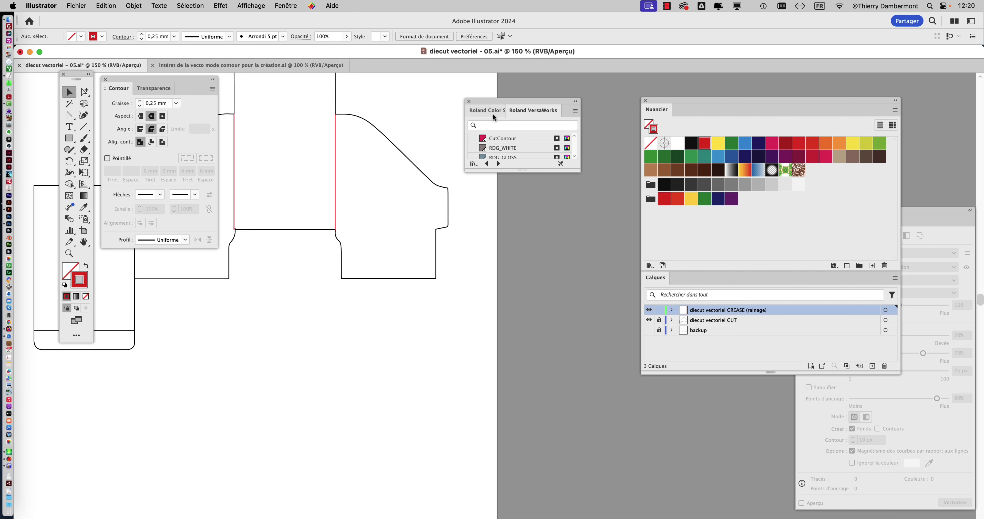
drag(489, 111, 496, 306)
click(472, 302)
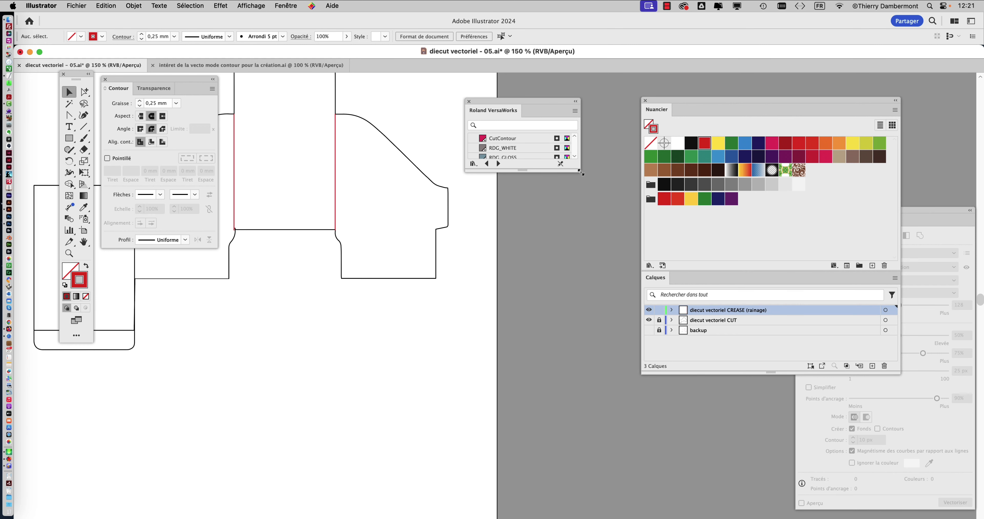
drag(581, 173, 589, 251)
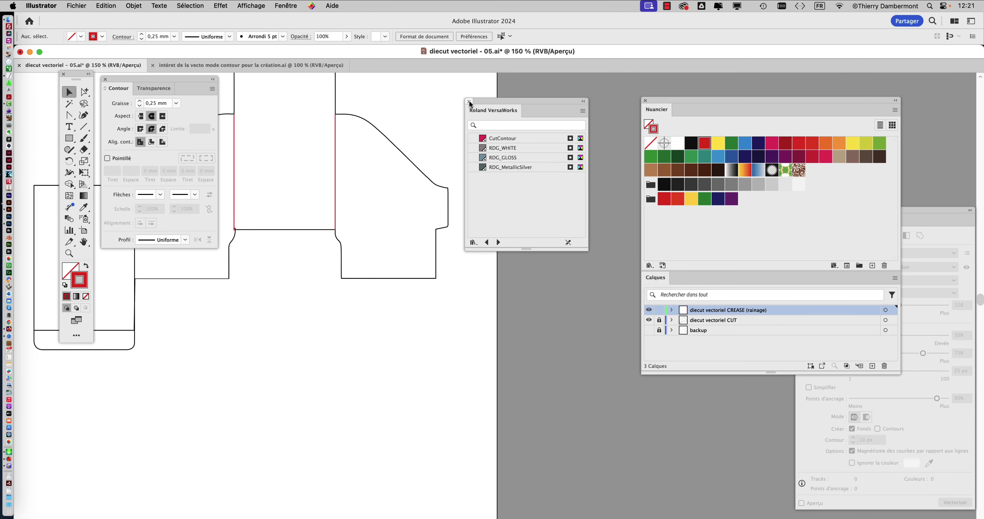
Step: Close the VersaWorks library and inspect the existing red crease lines around the right panel
click(469, 102)
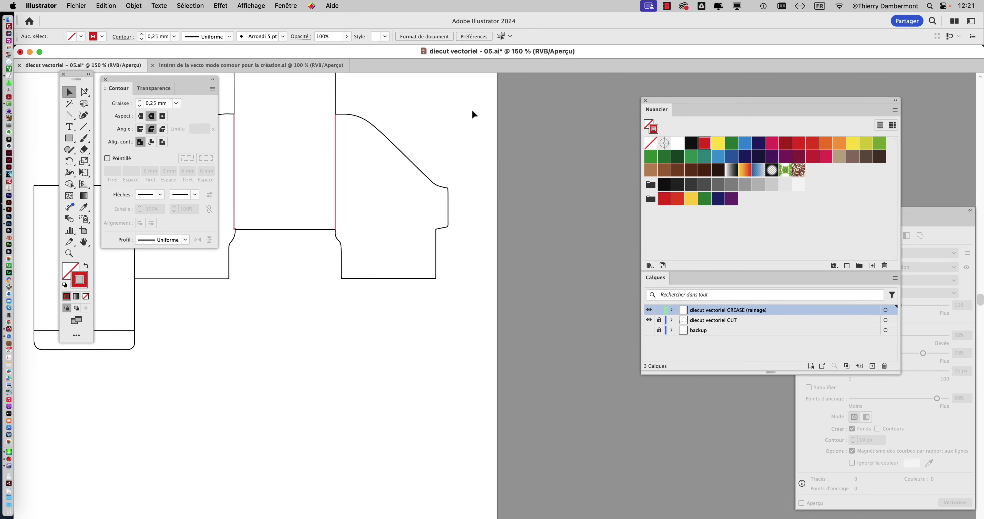
scroll(467, 224, up, 4)
scroll(497, 305, left, 5)
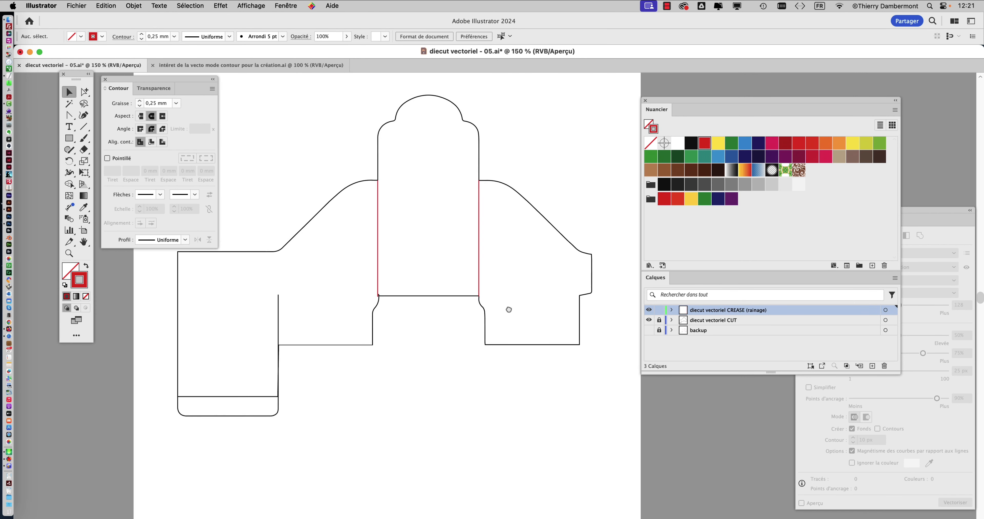
scroll(497, 332, up, 1)
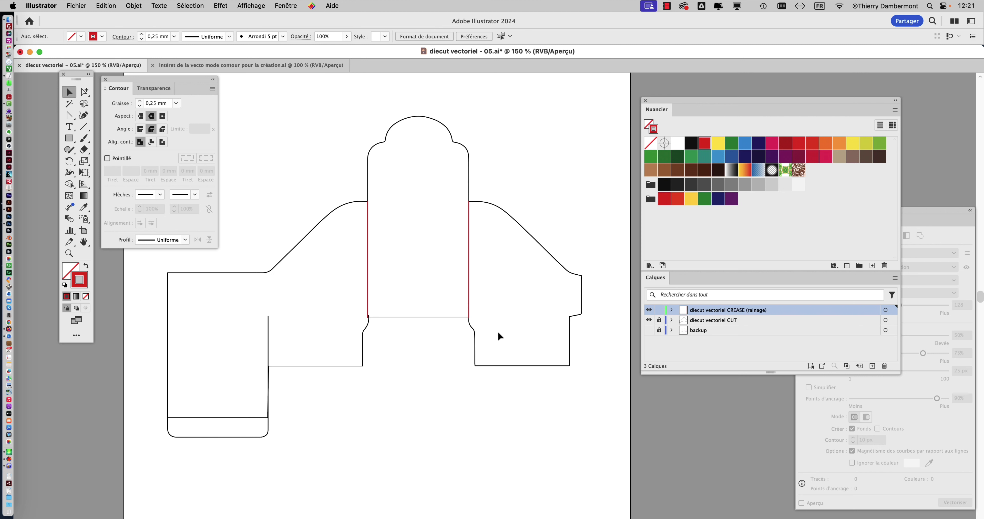
click(470, 225)
click(369, 225)
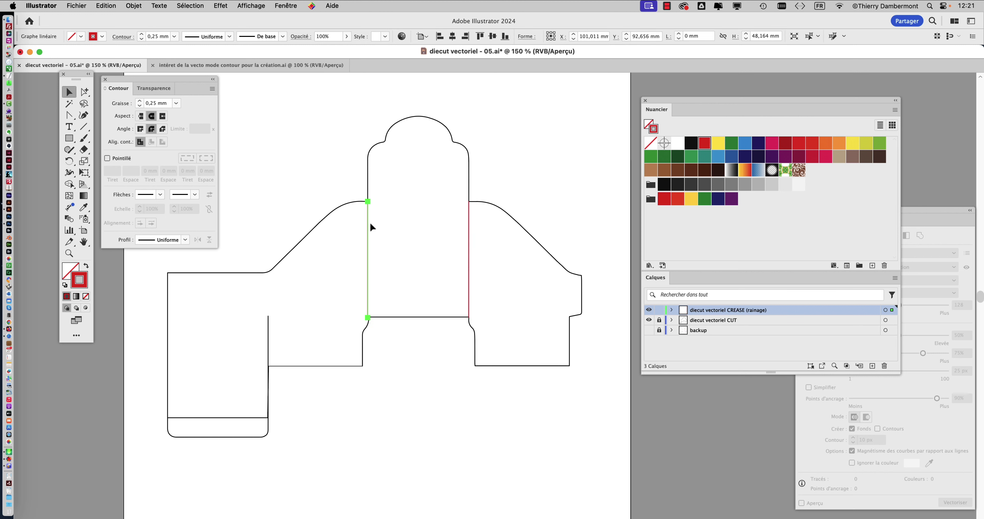
click(525, 339)
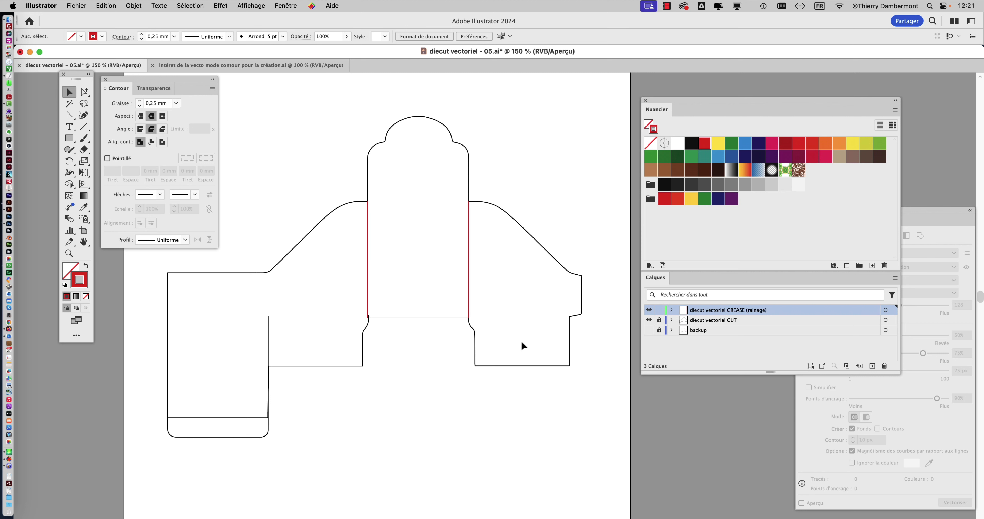
scroll(521, 341, up, 2)
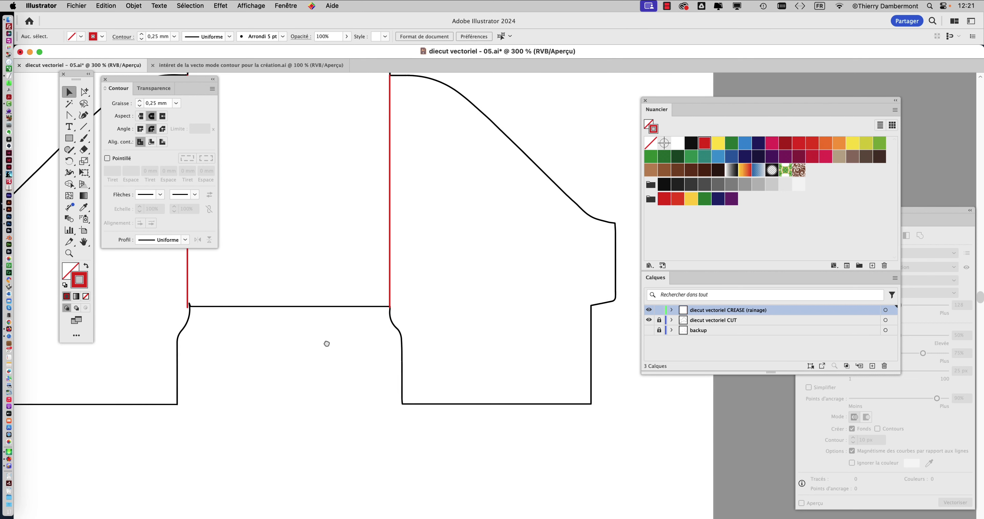
scroll(327, 343, right, 5)
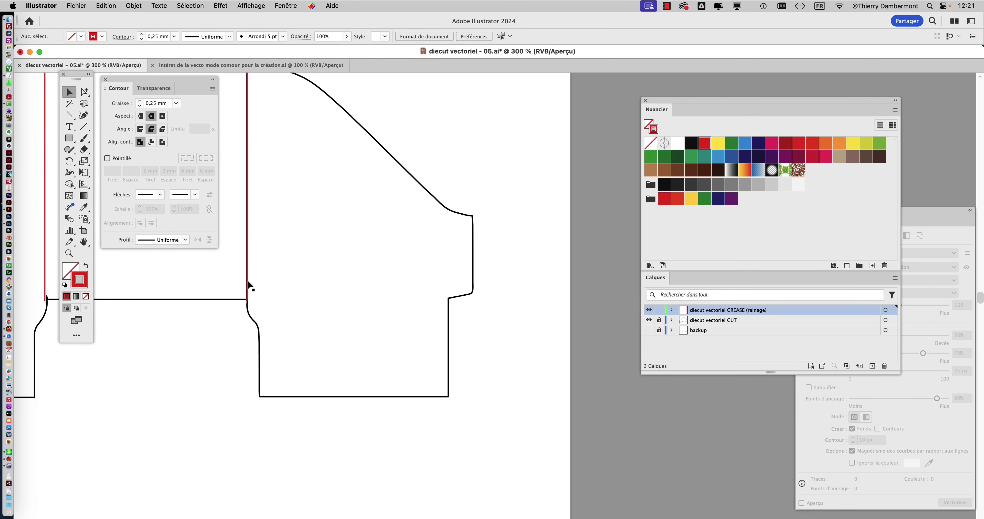
click(248, 285)
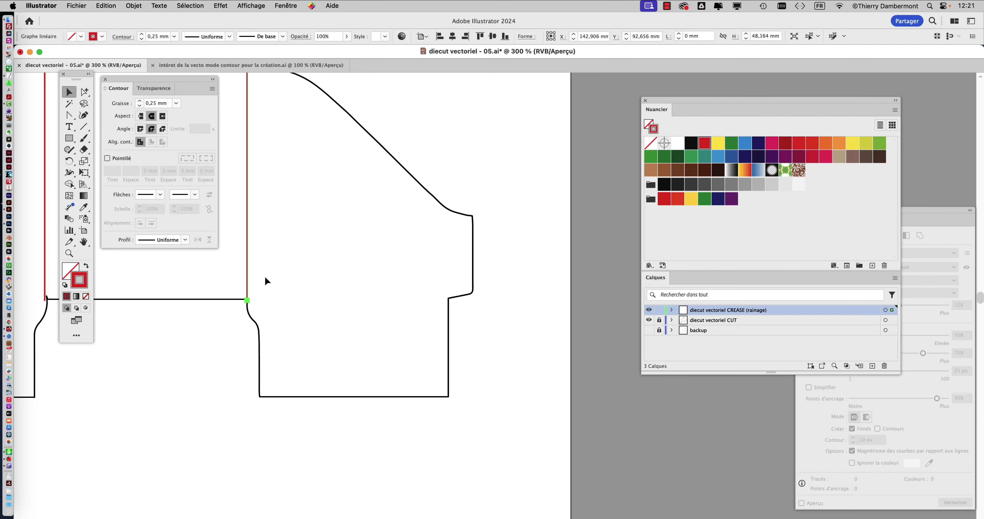
Step: Draw a horizontal crease line across the right panel's bottom fold with the Line Segment tool
click(86, 131)
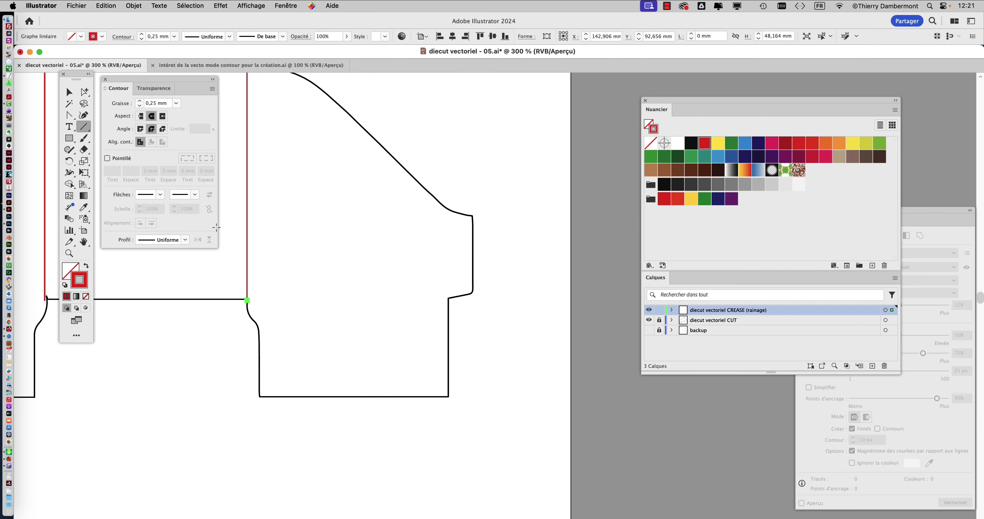
drag(448, 298, 282, 298)
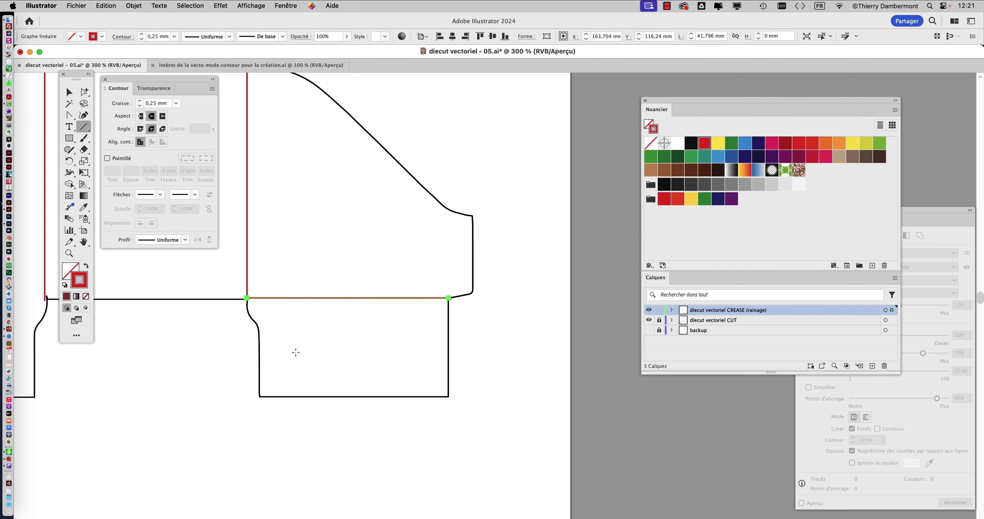
scroll(411, 362, left, 10)
scroll(496, 358, left, 2)
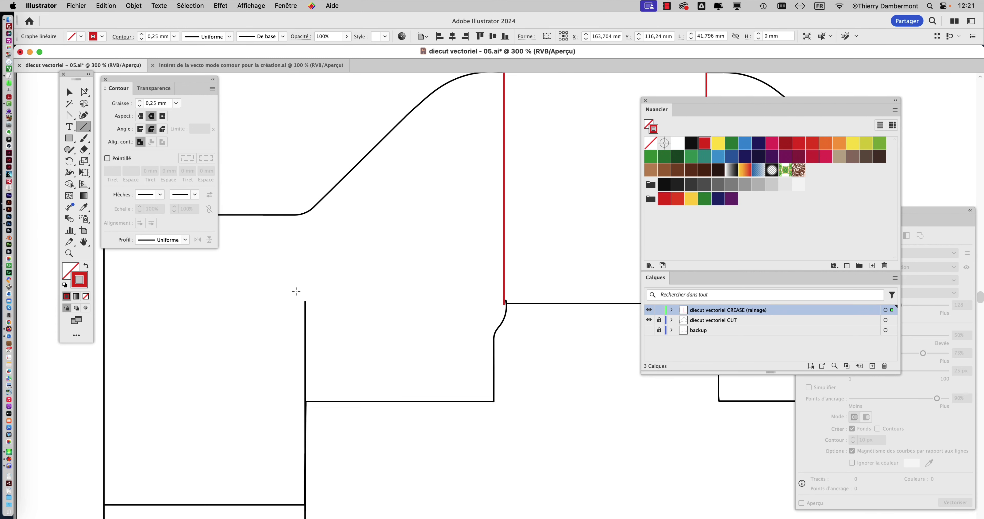
key(super+Tab)
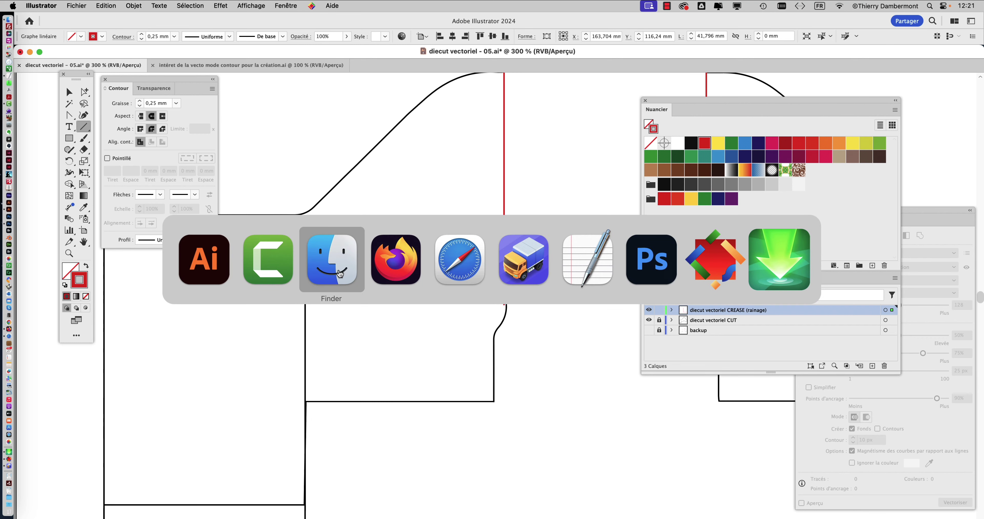
Step: Preview die-cut-presentoir.jpg in Quick Look to compare where its crease lines run
click(344, 272)
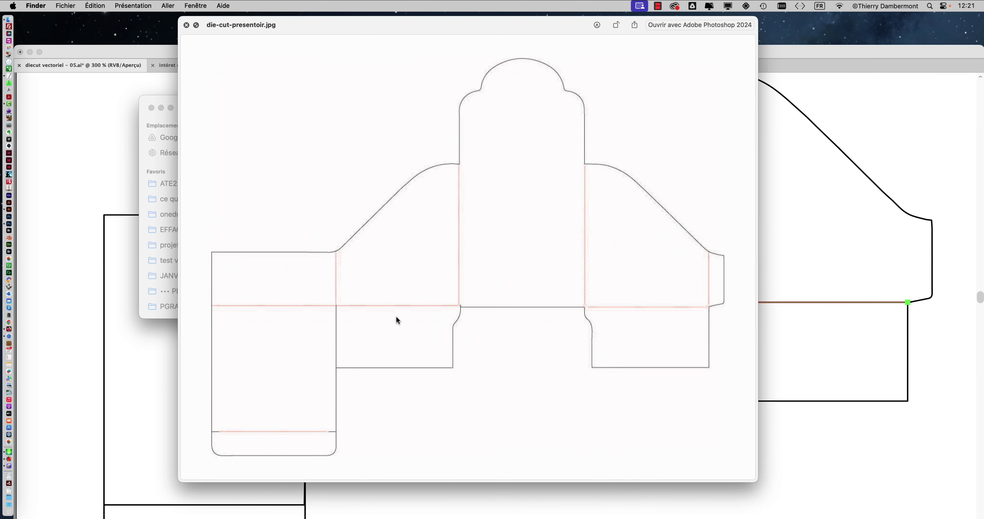
key(super+Tab)
key(Tab)
key(super+Tab)
key(super+Tab)
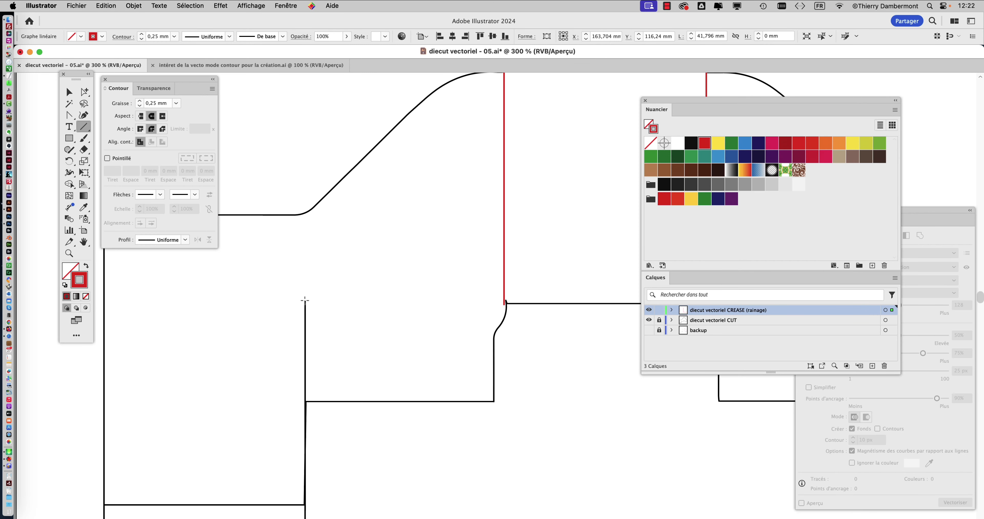
Step: Draw horizontal and vertical crease lines along the left flap's folds, checking the reference image
drag(305, 301, 504, 300)
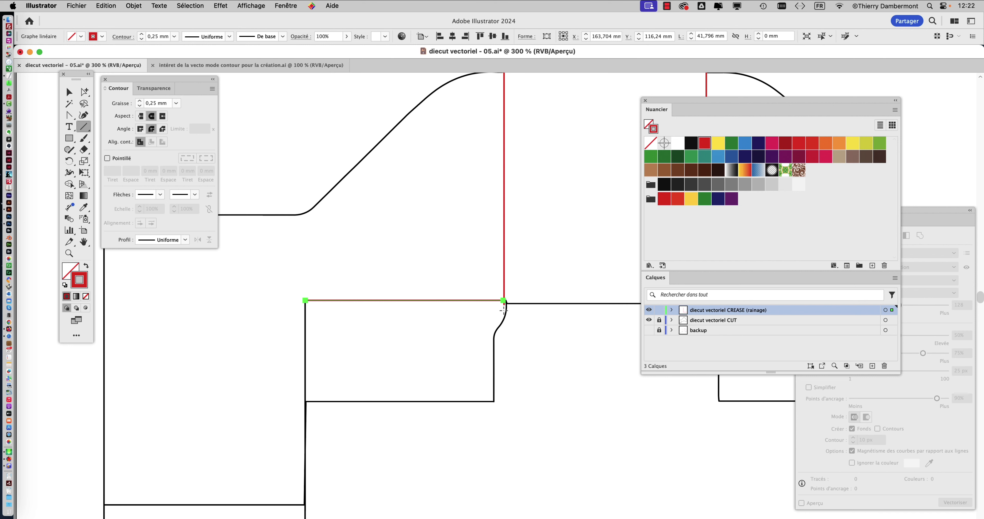
drag(308, 300, 307, 211)
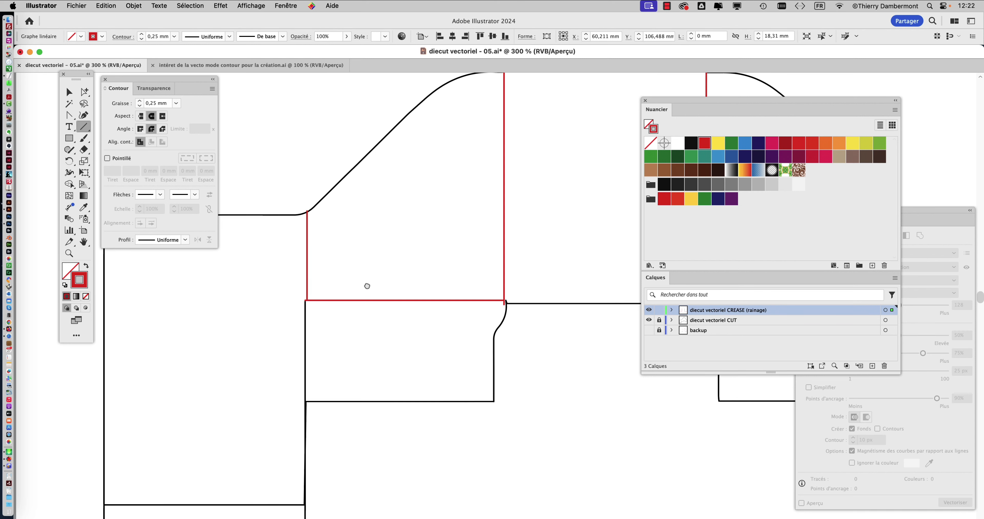
drag(367, 285, 533, 228)
key(super+Tab)
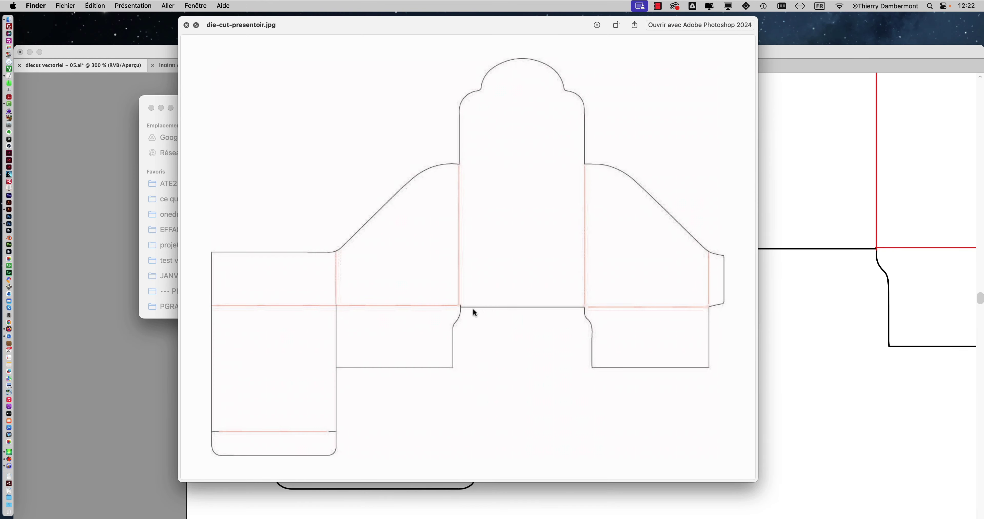
key(super+Tab)
drag(474, 246, 275, 247)
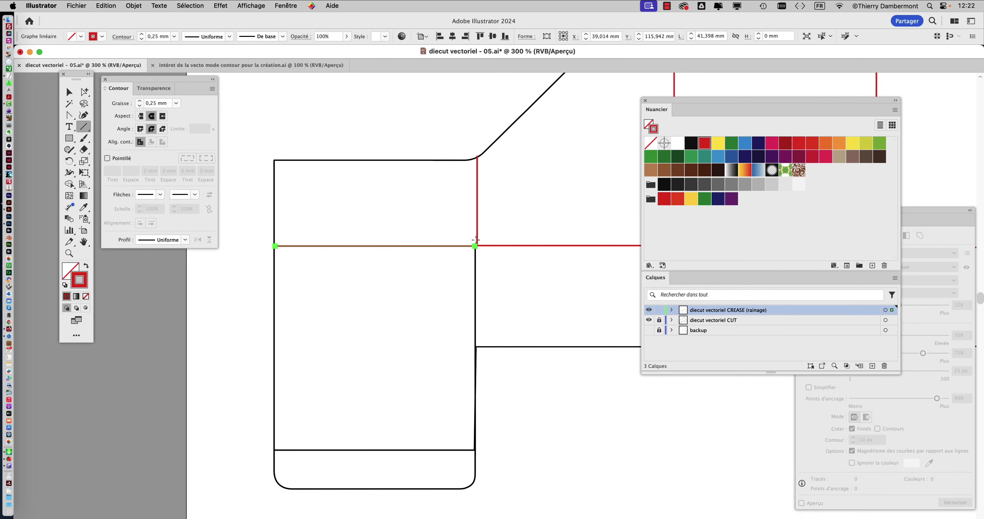
Step: Nudge the vertical crease line slightly left and select its anchor points
scroll(475, 240, up, 3)
drag(440, 210, 414, 271)
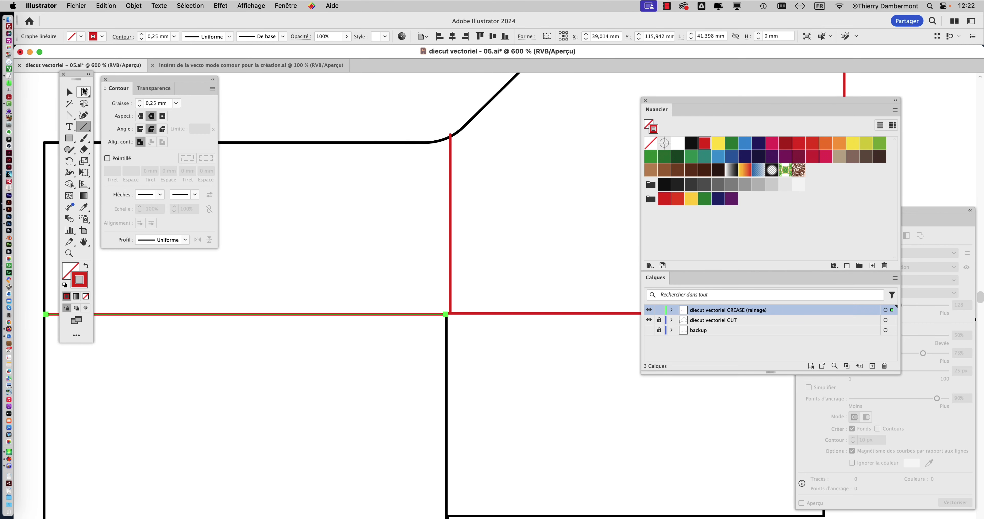
key(v)
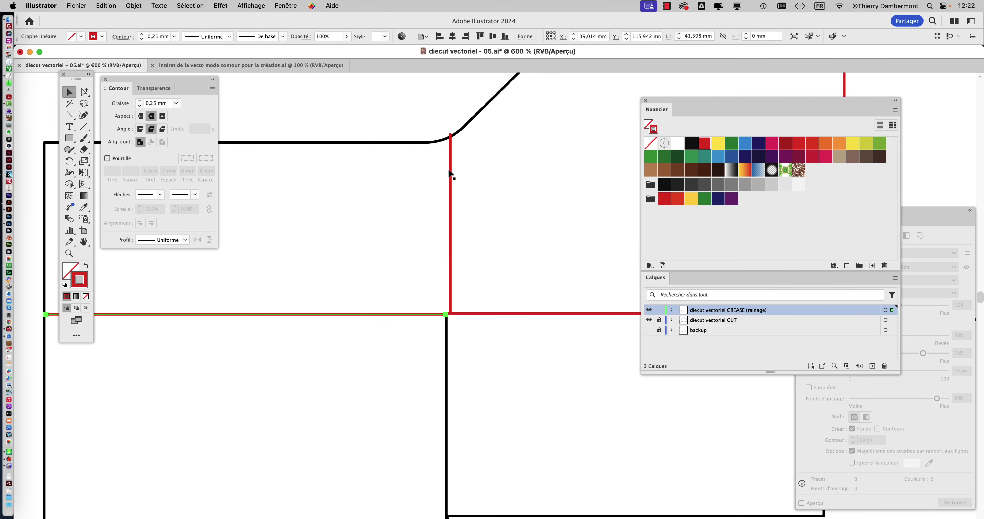
click(450, 174)
key(Left)
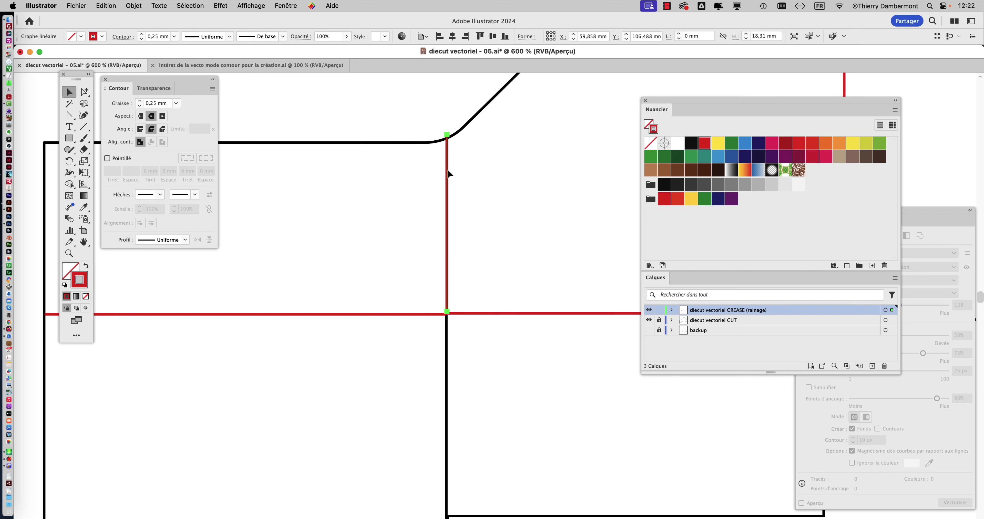
click(84, 91)
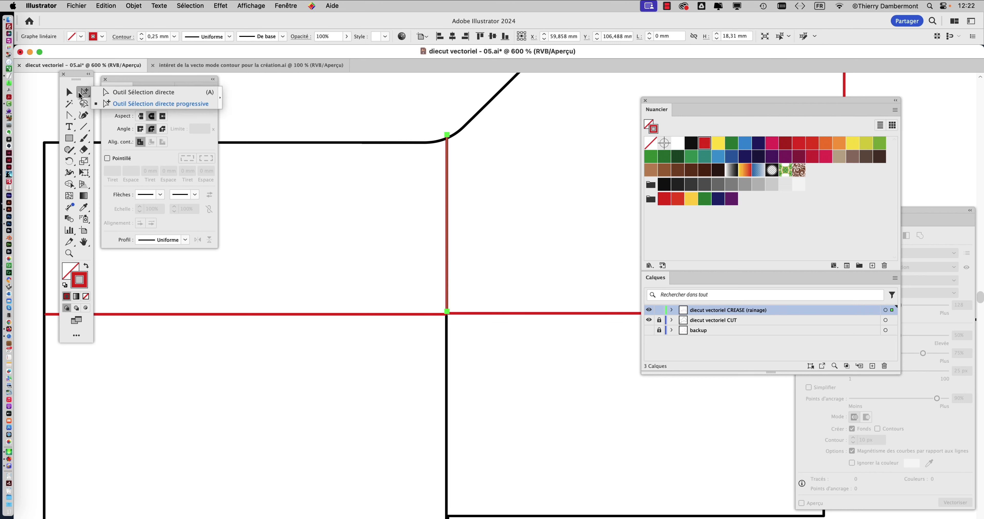
click(413, 132)
click(446, 142)
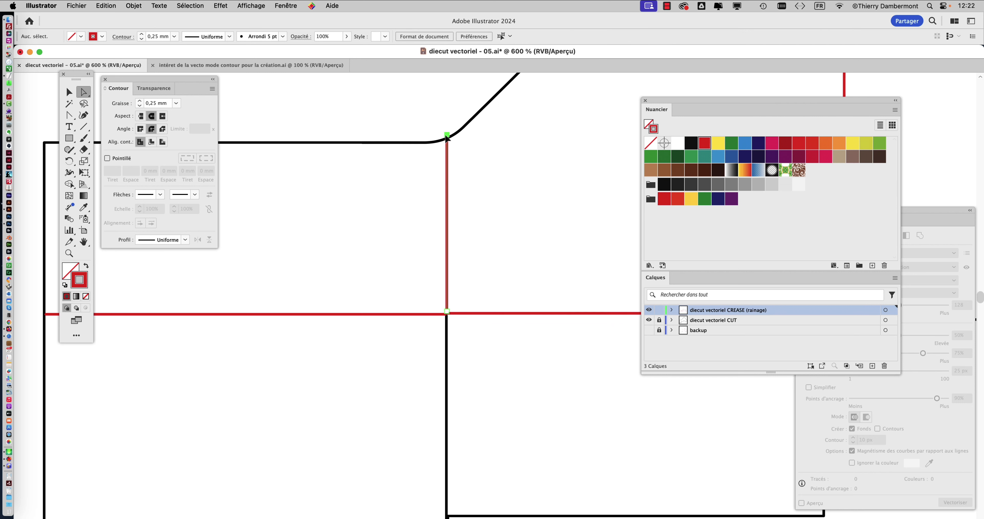
click(507, 219)
Step: Shift the vertical crease onto the fold corner and extend the horizontal crease to meet it
scroll(212, 340, right, 10)
scroll(406, 349, right, 3)
scroll(406, 349, right, 1)
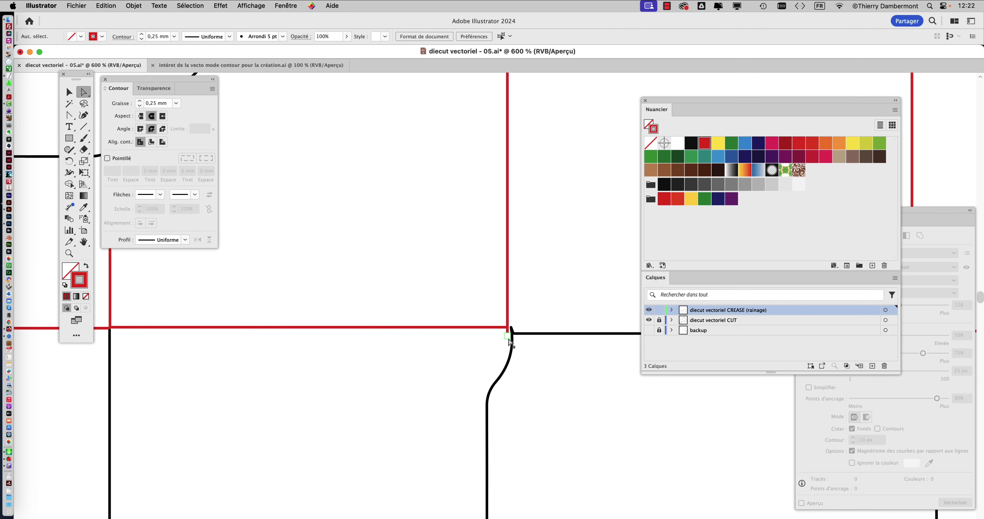
click(511, 331)
click(512, 240)
drag(507, 240, 513, 240)
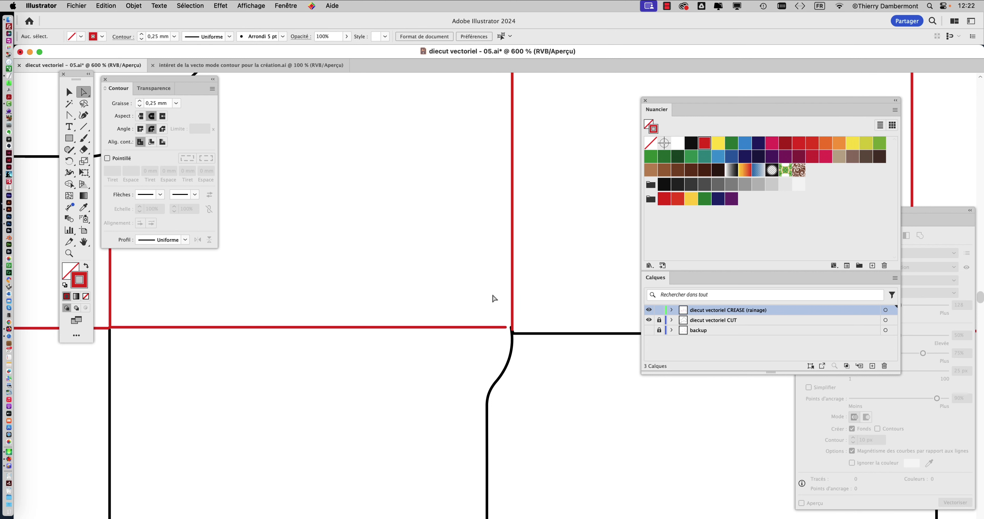
drag(506, 328, 512, 328)
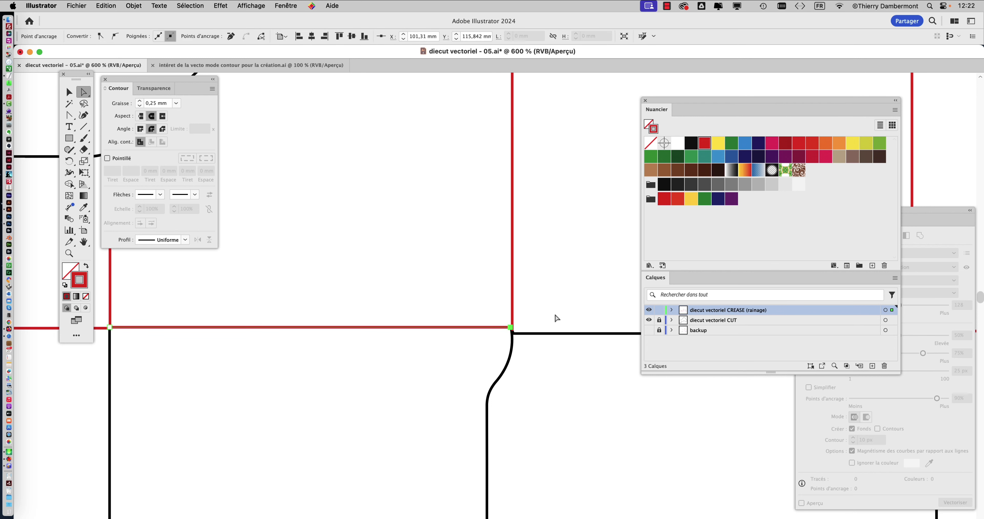
click(554, 319)
Step: Pan up to the upper flap and check the vertical crease line's position
alt+scroll(555, 320, down, 1)
alt+scroll(556, 320, down, 1)
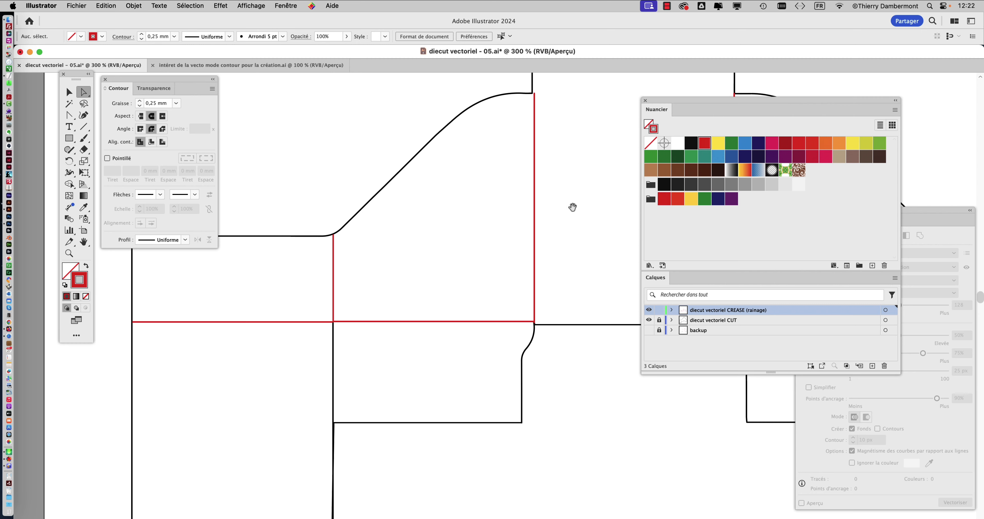
drag(571, 208, 549, 348)
click(510, 297)
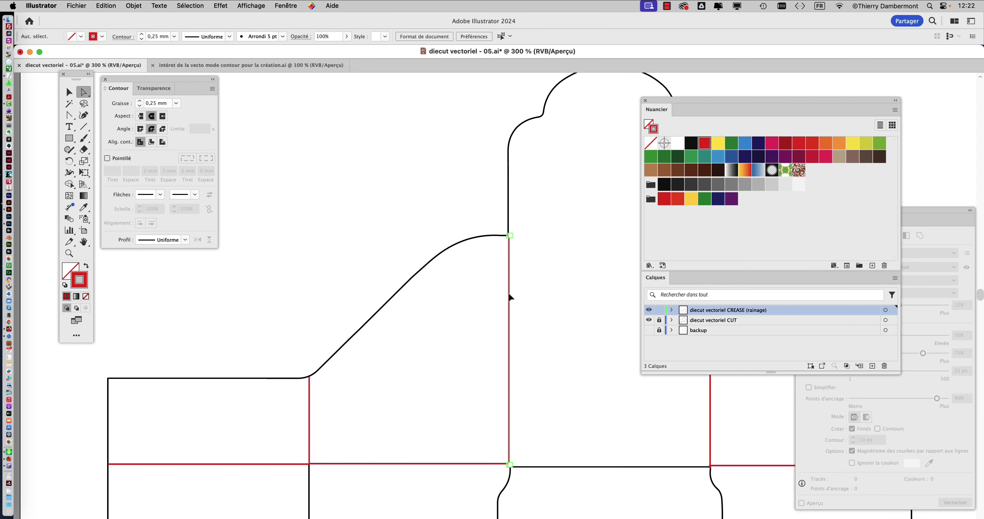
click(525, 304)
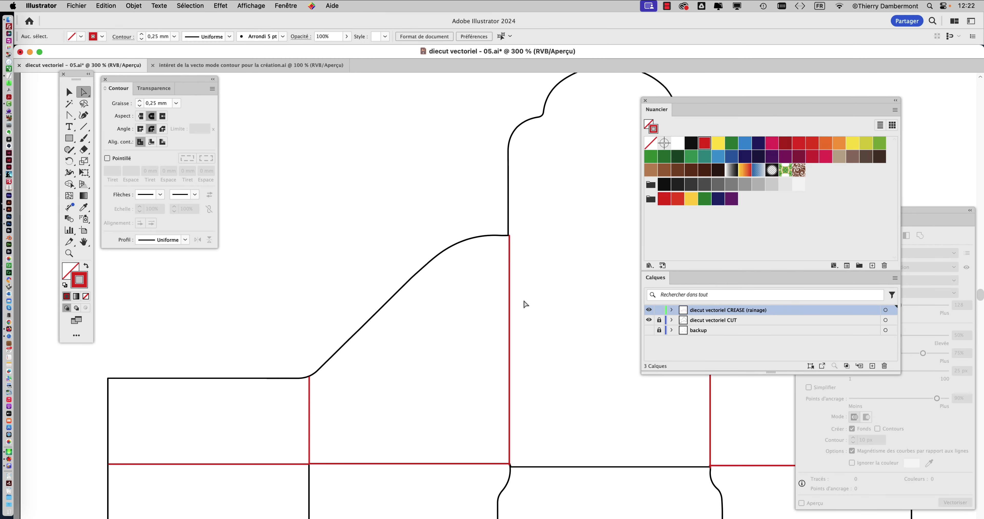
scroll(532, 340, down, 5)
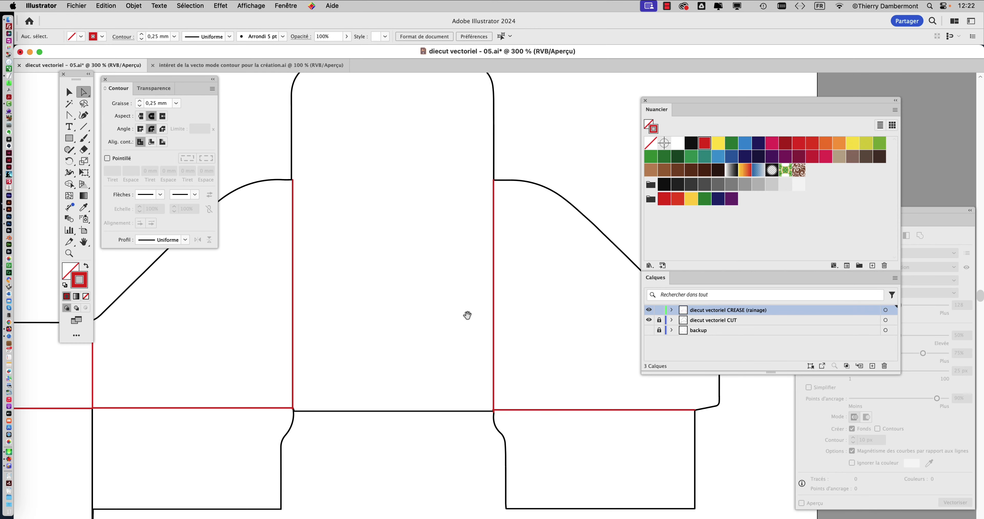
scroll(466, 319, right, 8)
scroll(389, 351, right, 3)
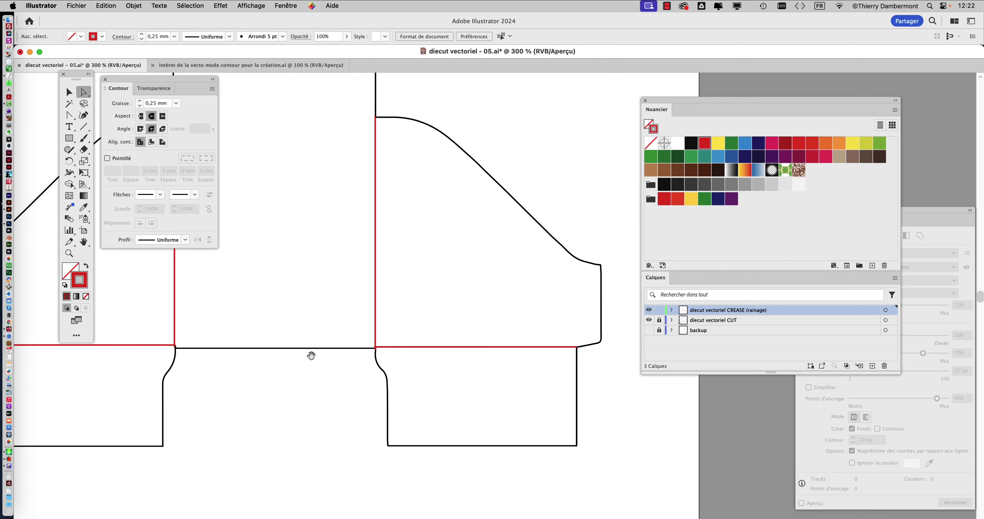
scroll(326, 355, left, 5)
scroll(516, 332, left, 5)
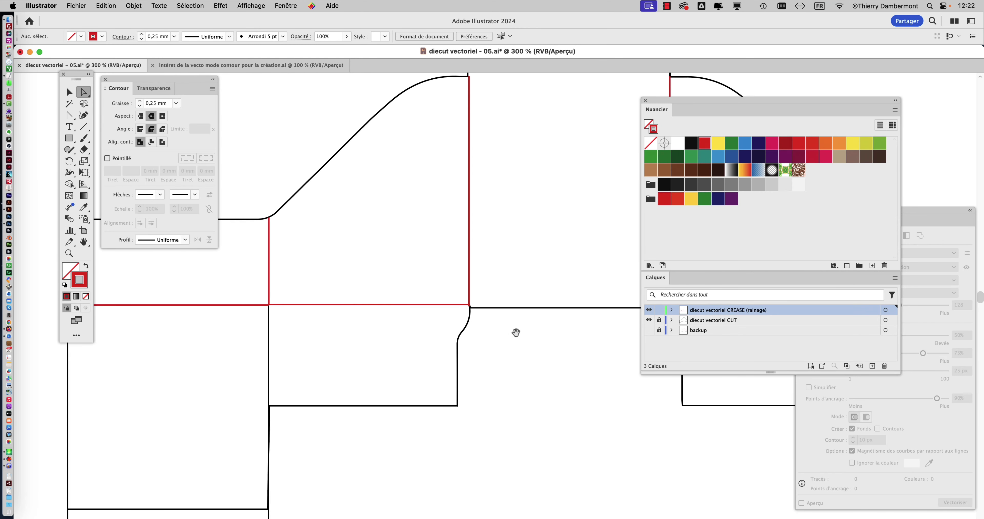
scroll(516, 332, down, 2)
scroll(516, 332, left, 2)
scroll(567, 252, left, 3)
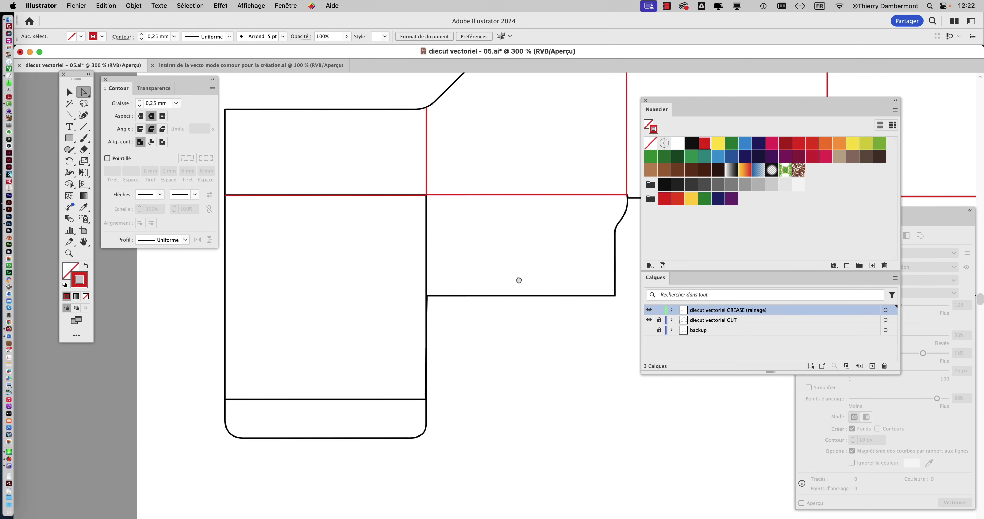
scroll(436, 395, down, 3)
scroll(436, 394, left, 1)
scroll(411, 331, down, 1)
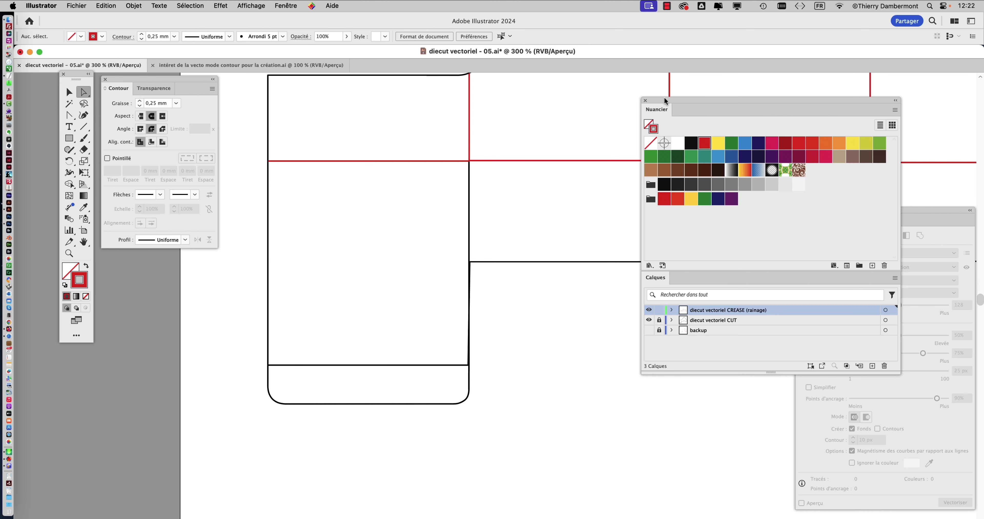
drag(665, 101, 531, 92)
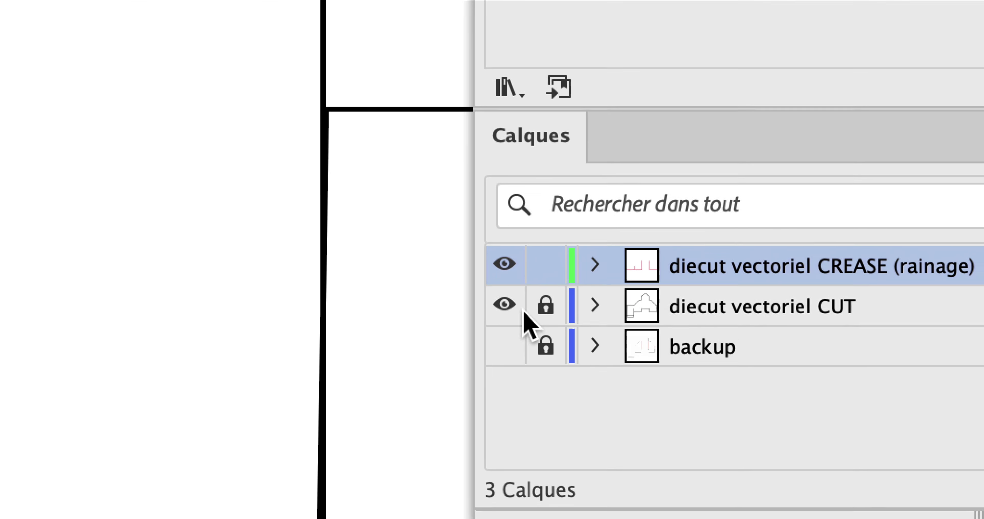
Step: Lock the CREASE layer, unlock the CUT layer, and select the bottom panel's cut outline
click(555, 241)
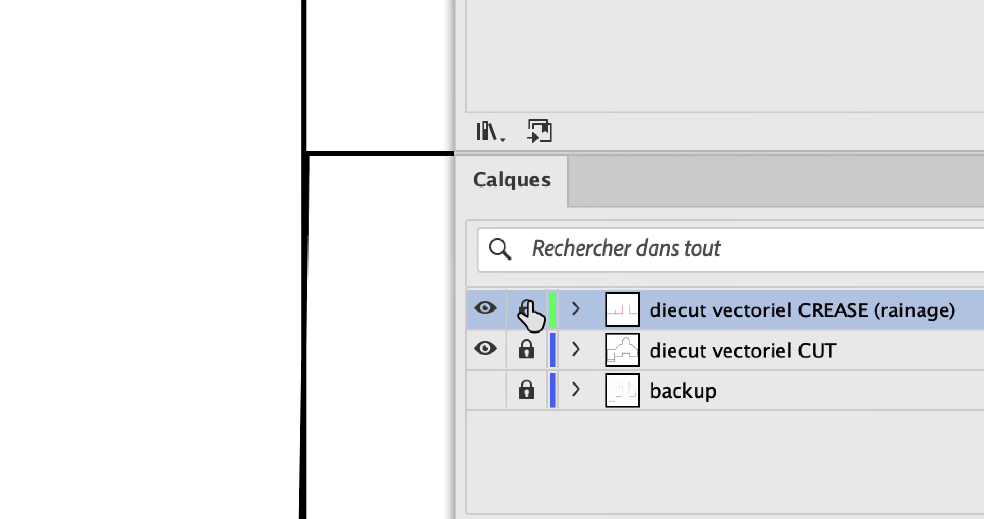
click(555, 282)
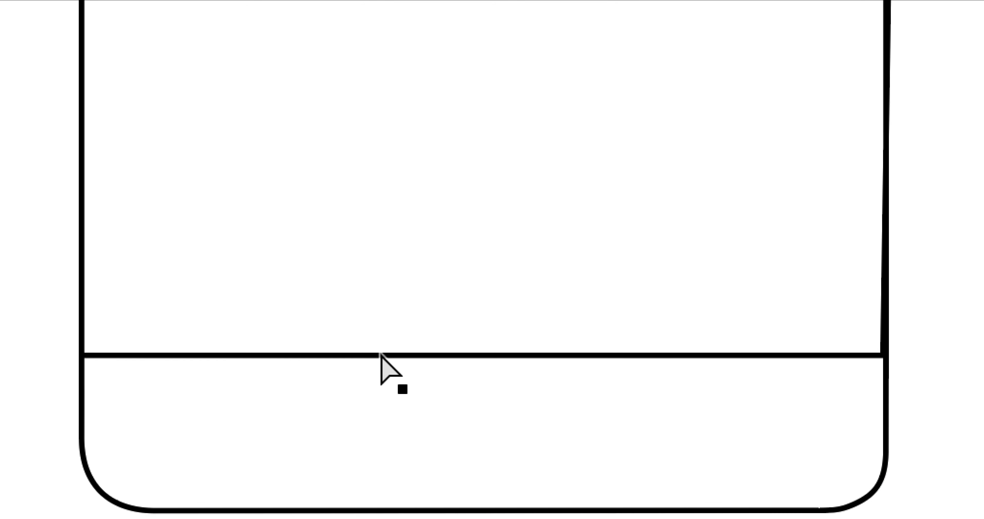
click(382, 366)
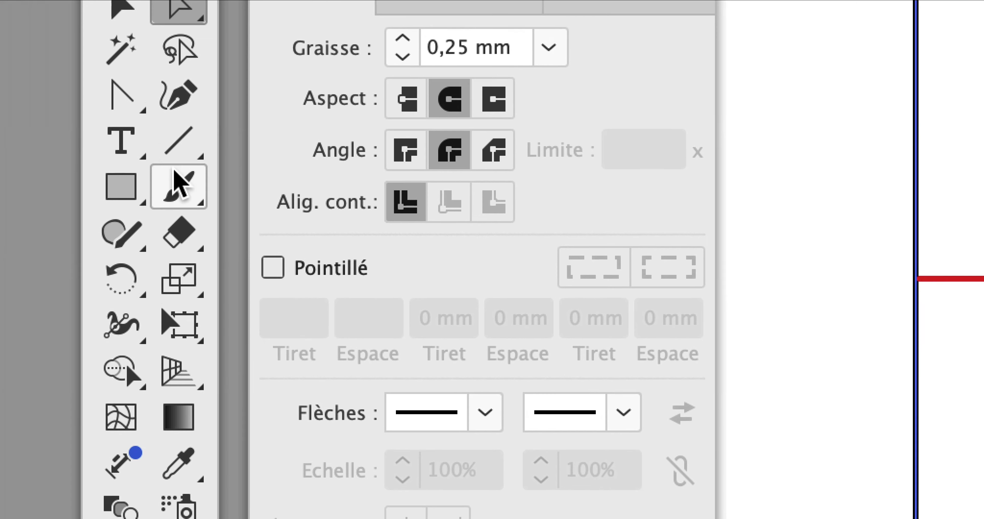
Step: Cut the bottom fold line near both ends with Scissors and delete the middle piece
click(173, 163)
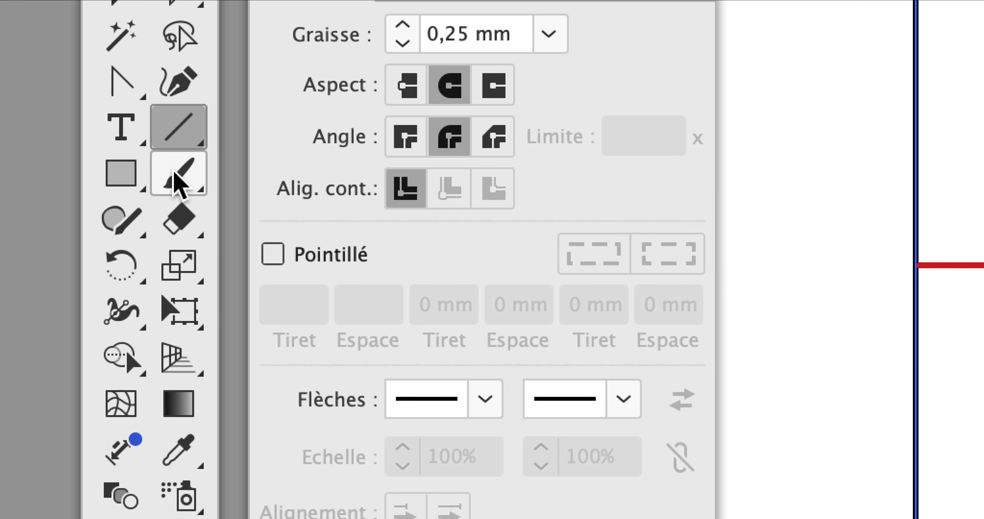
click(176, 187)
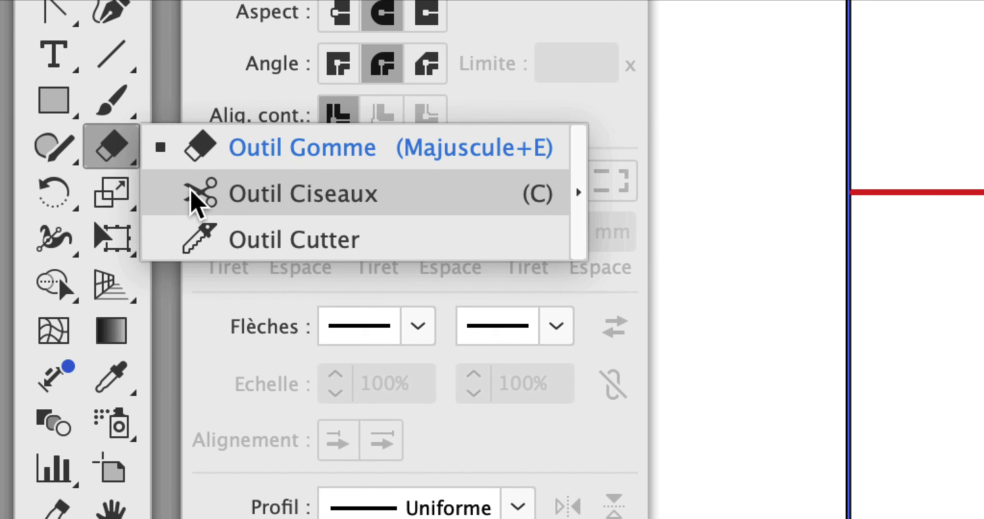
click(267, 188)
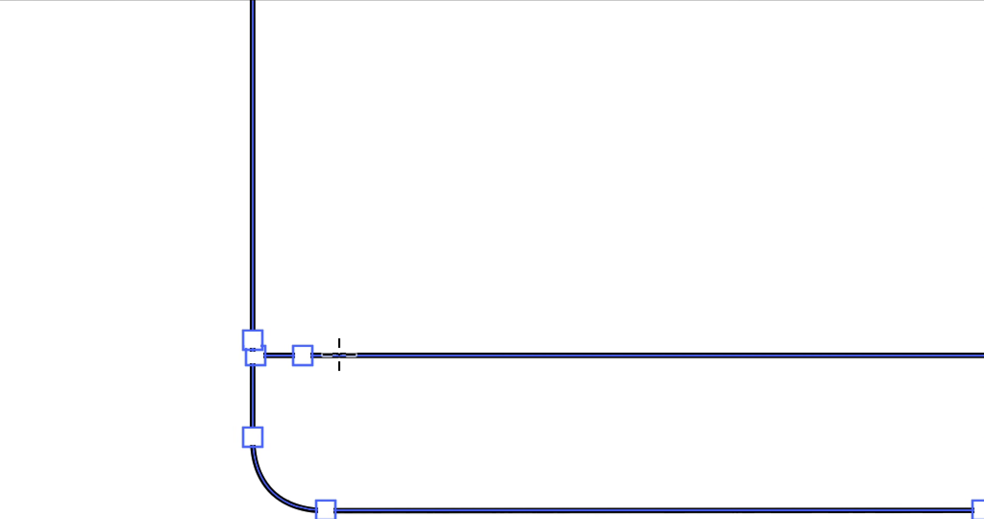
click(343, 354)
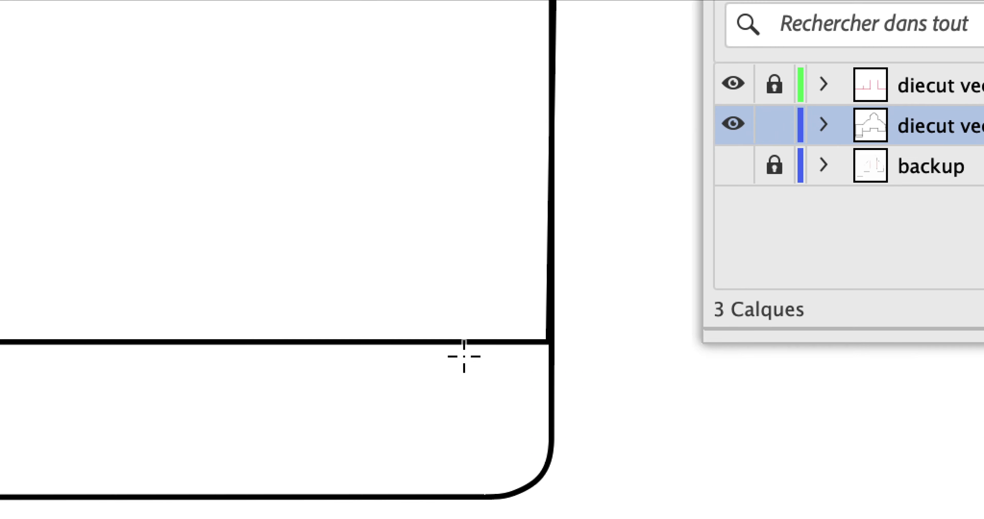
click(461, 352)
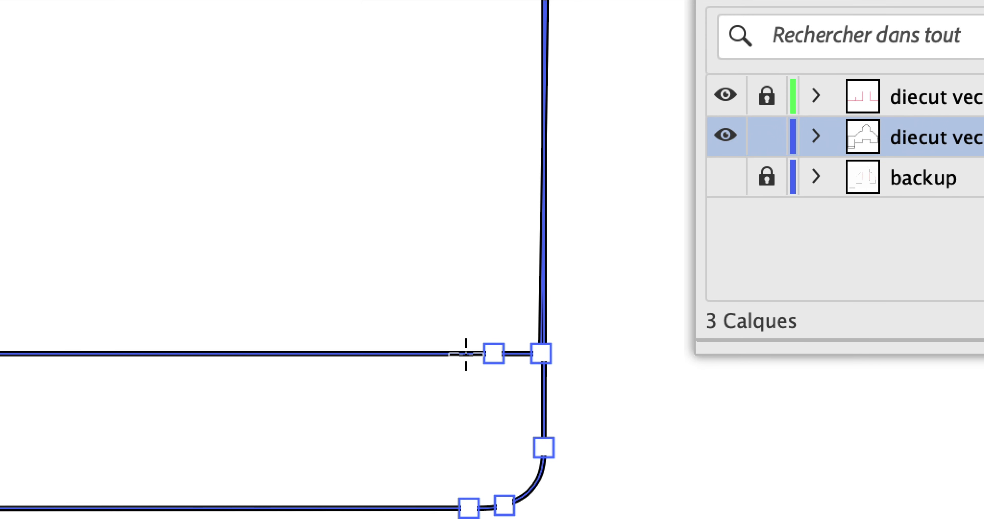
click(464, 351)
click(425, 357)
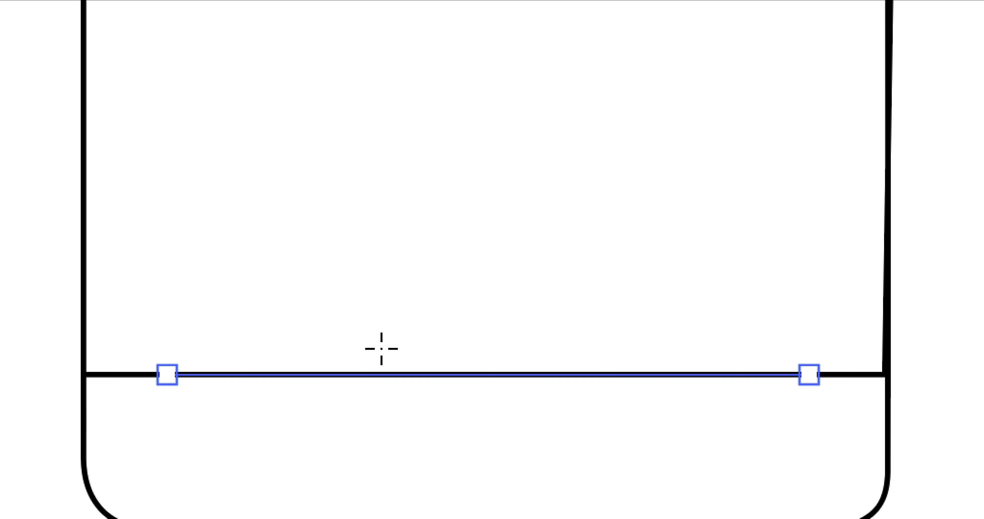
key(Delete)
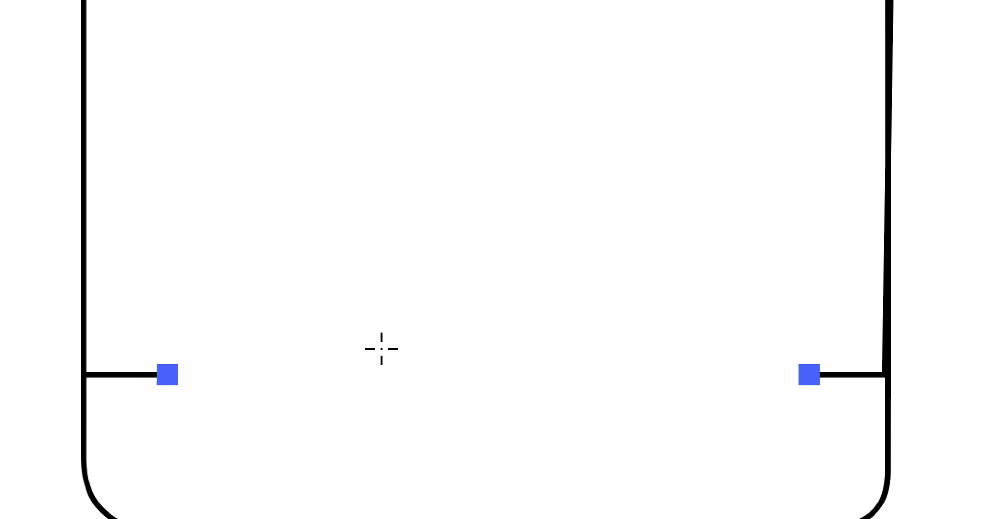
click(332, 365)
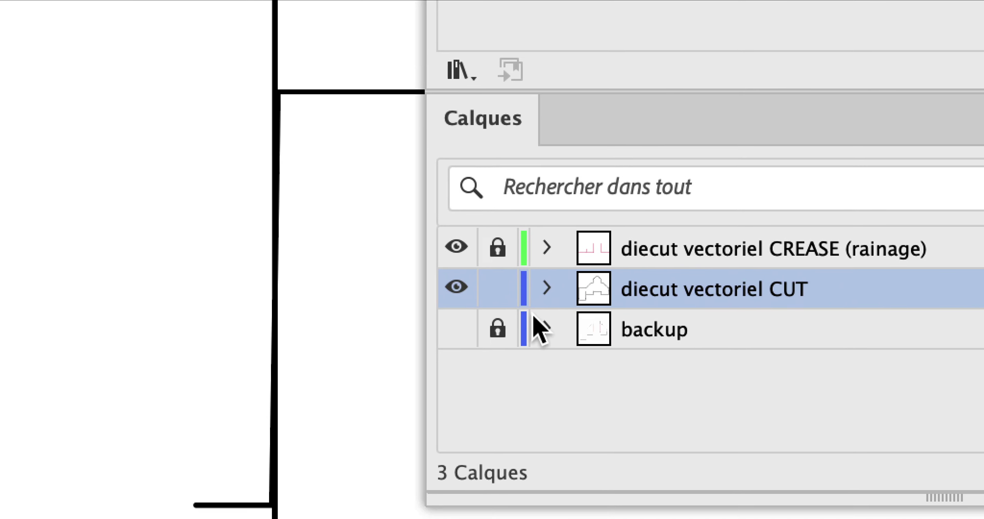
Step: Lock CUT, make CREASE active, and Alt-drag a copy of the red crease onto the bottom fold
click(518, 340)
click(649, 307)
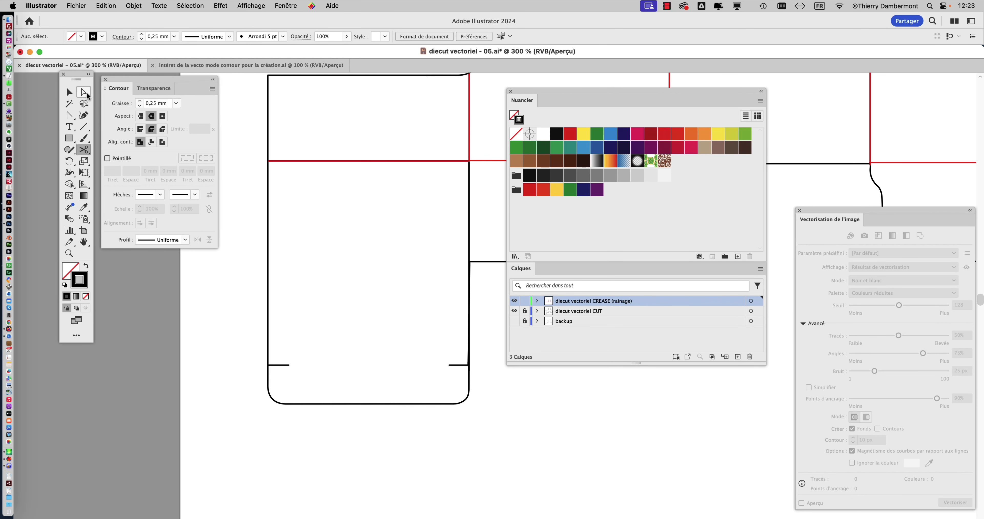
click(71, 94)
click(306, 162)
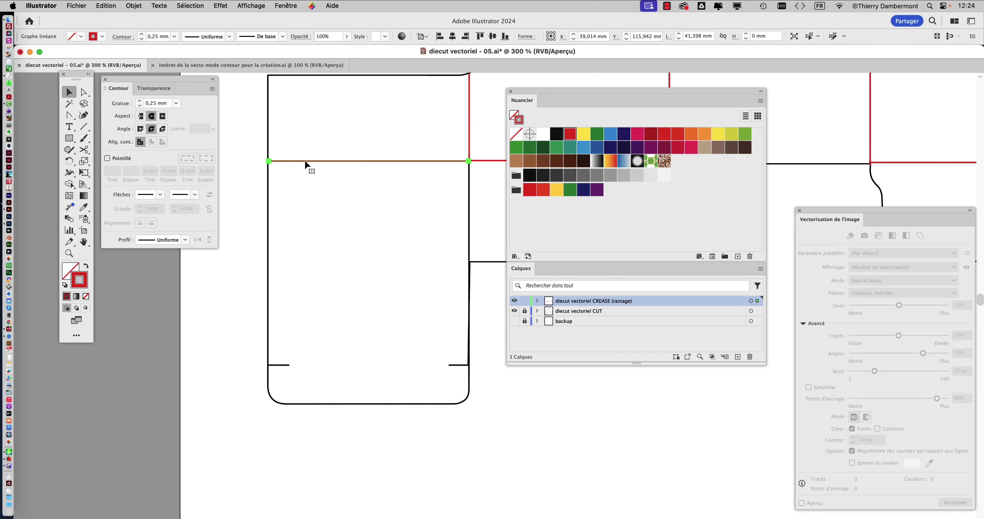
drag(306, 162, 327, 369)
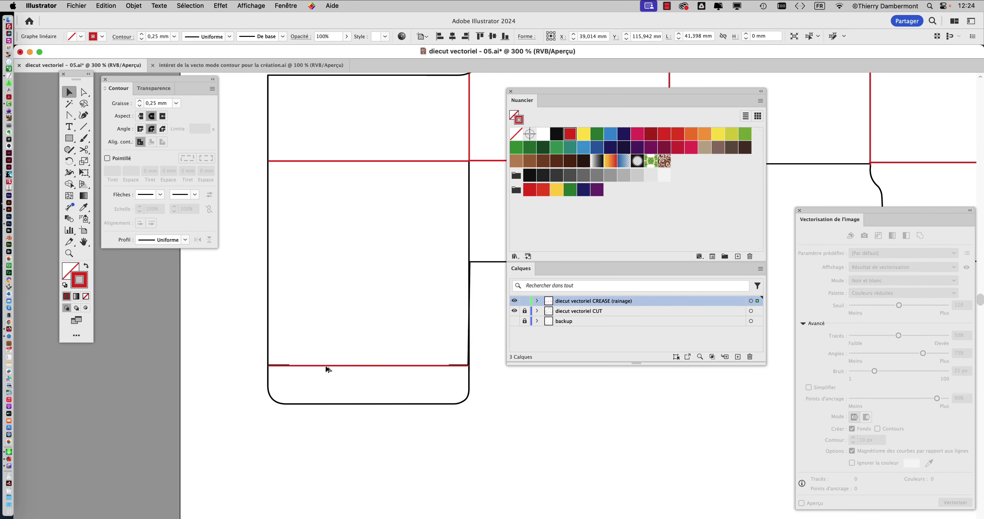
key(super+plus)
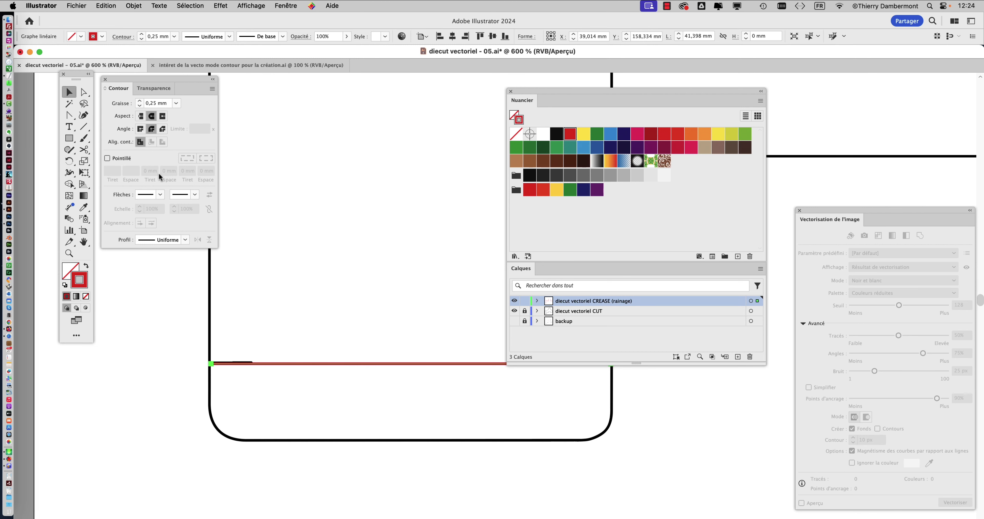
Step: Adjust the new red crease's endpoints so it runs level up to the black stubs
click(84, 93)
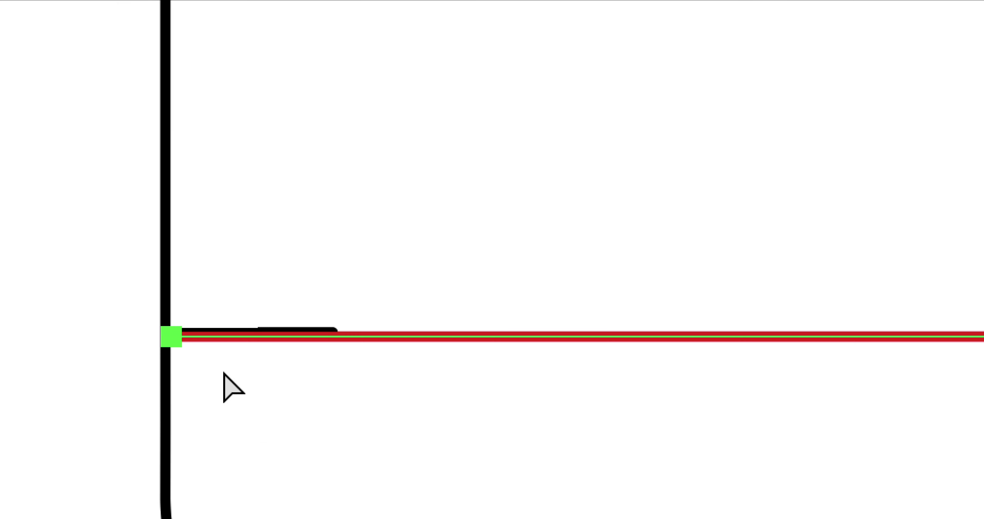
click(224, 374)
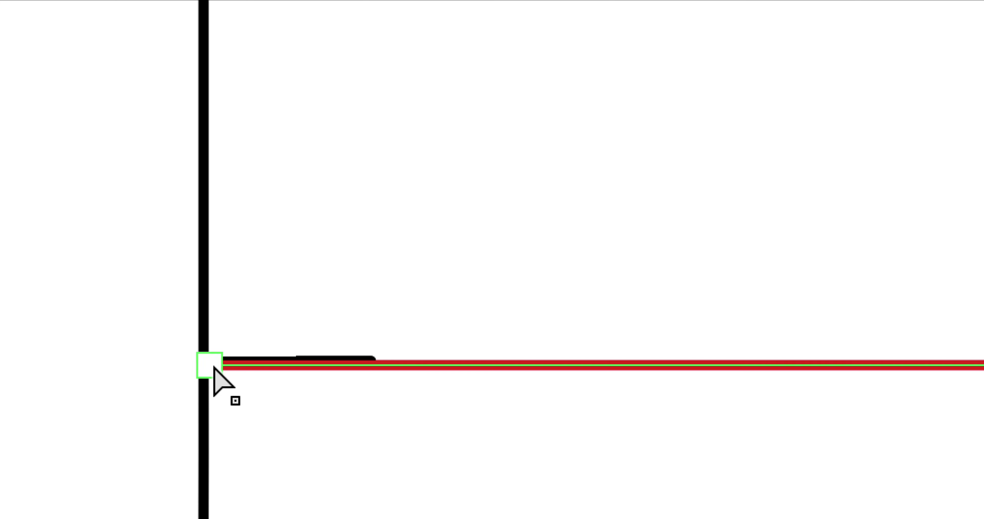
click(246, 368)
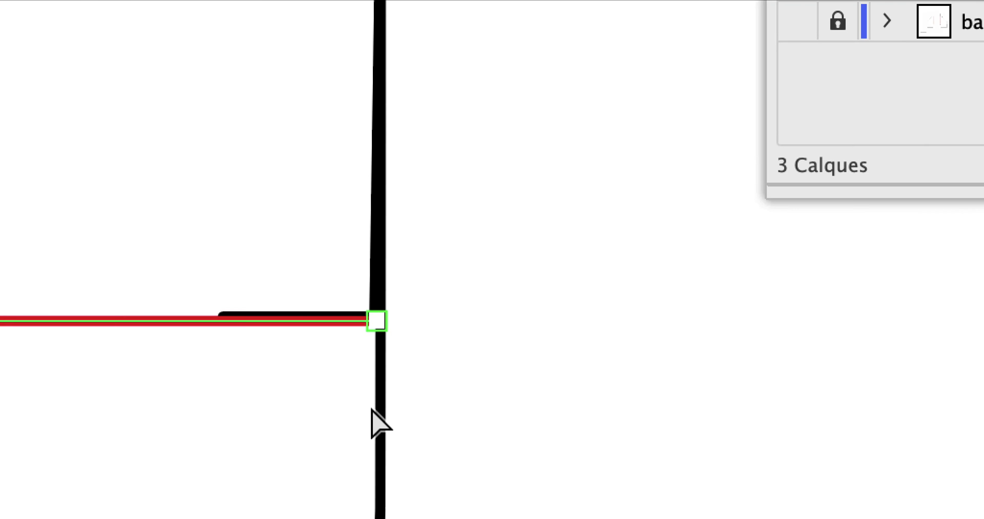
drag(377, 392, 356, 405)
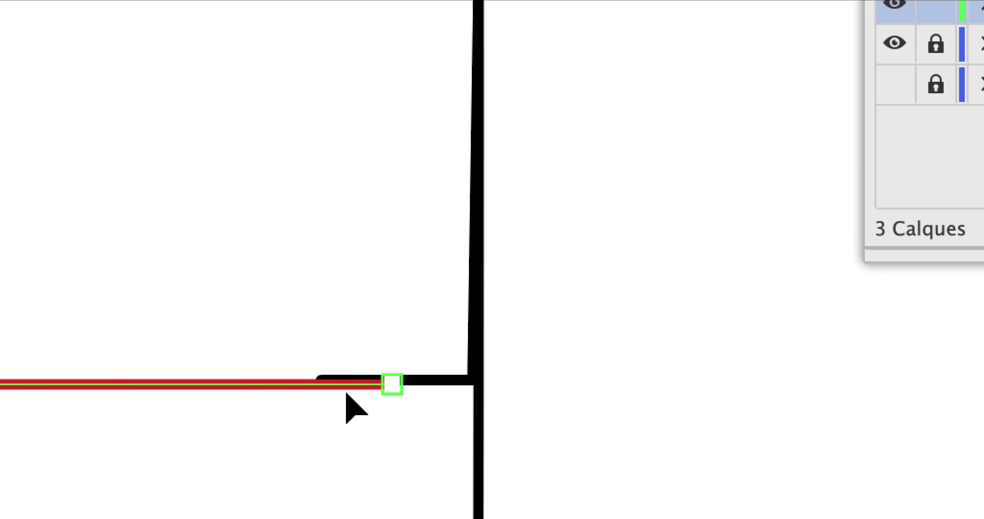
click(392, 384)
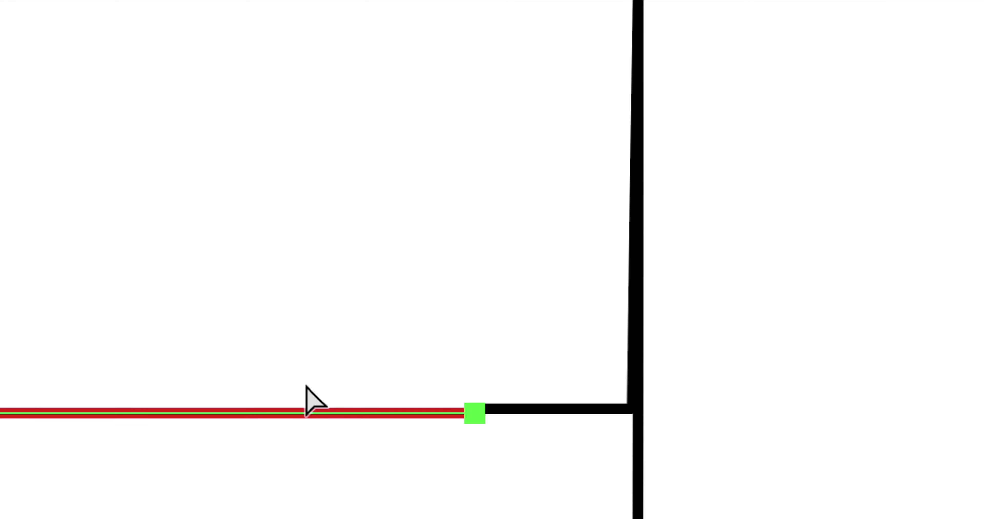
key(Up)
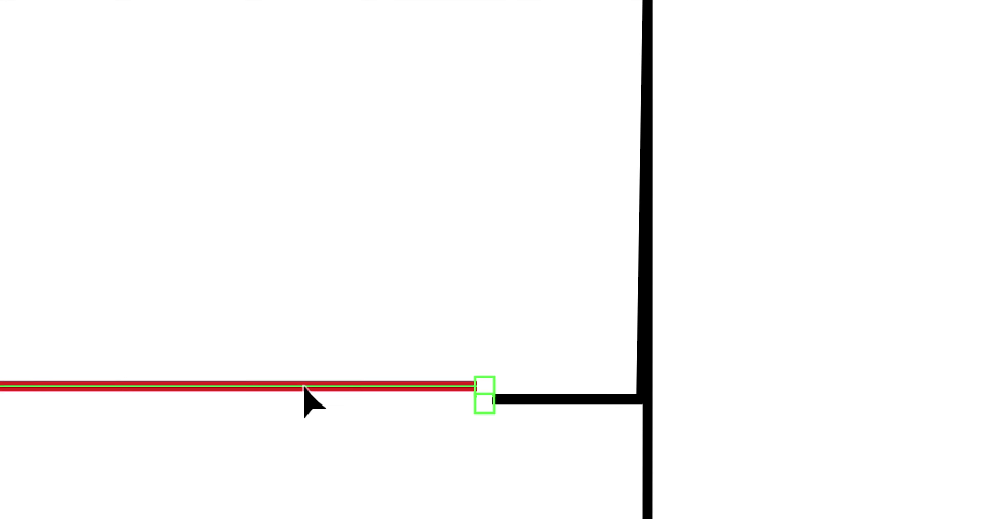
key(Down)
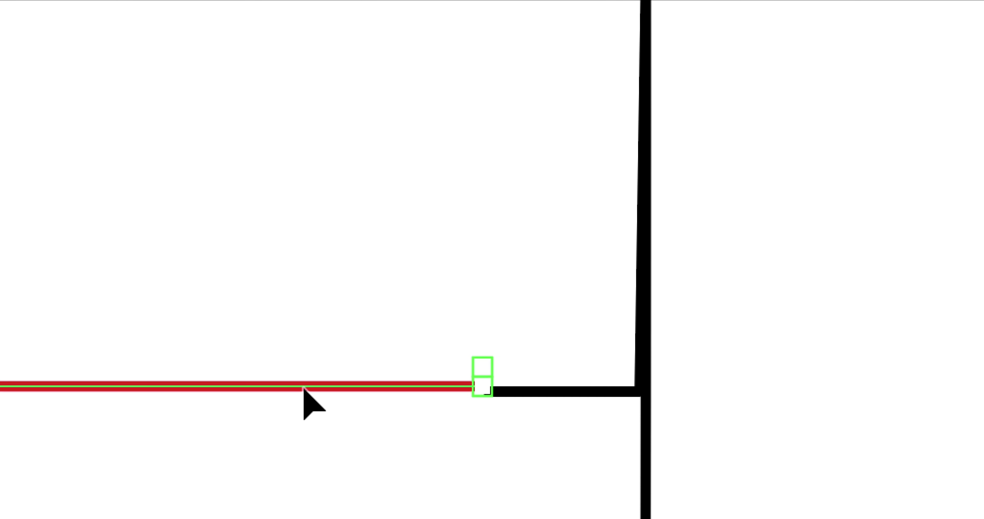
key(Down)
key(Down)
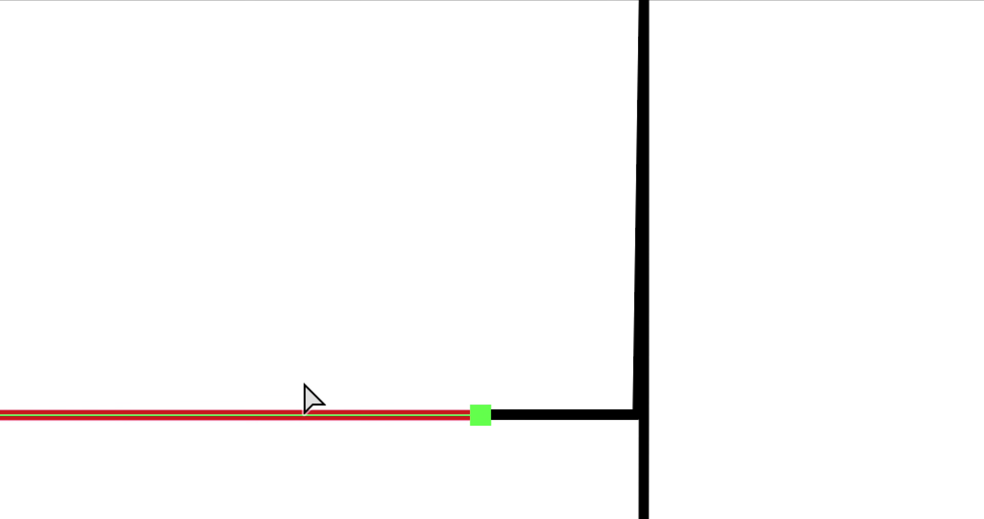
key(Escape)
Step: View the whole die-cut box and compare it against the die-cut-presentoir.jpg reference
scroll(317, 382, down, 3)
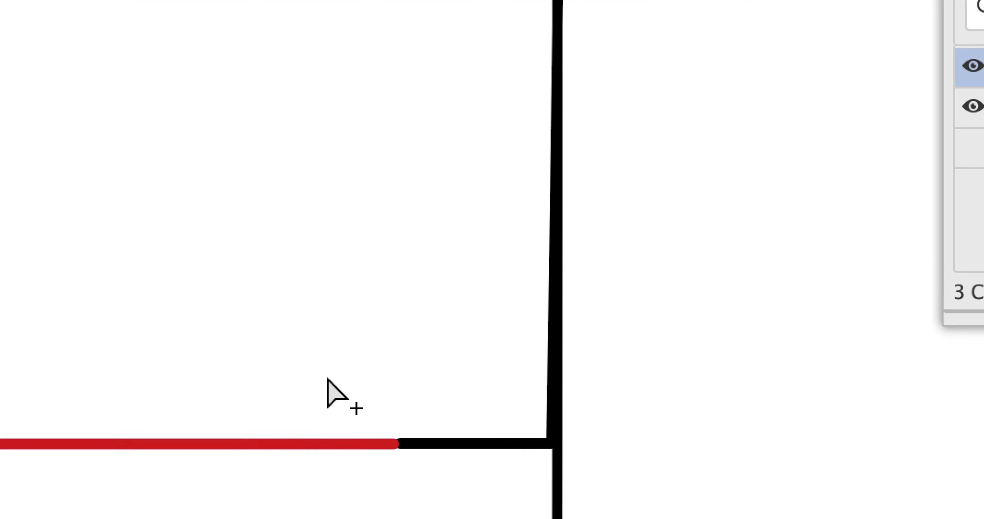
scroll(325, 380, down, 2)
scroll(325, 380, down, 1)
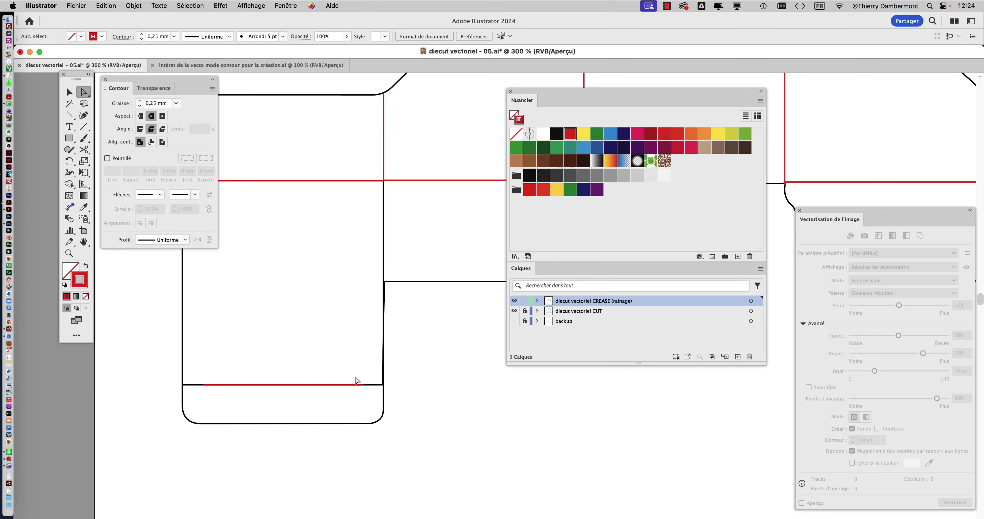
scroll(378, 378, down, 2)
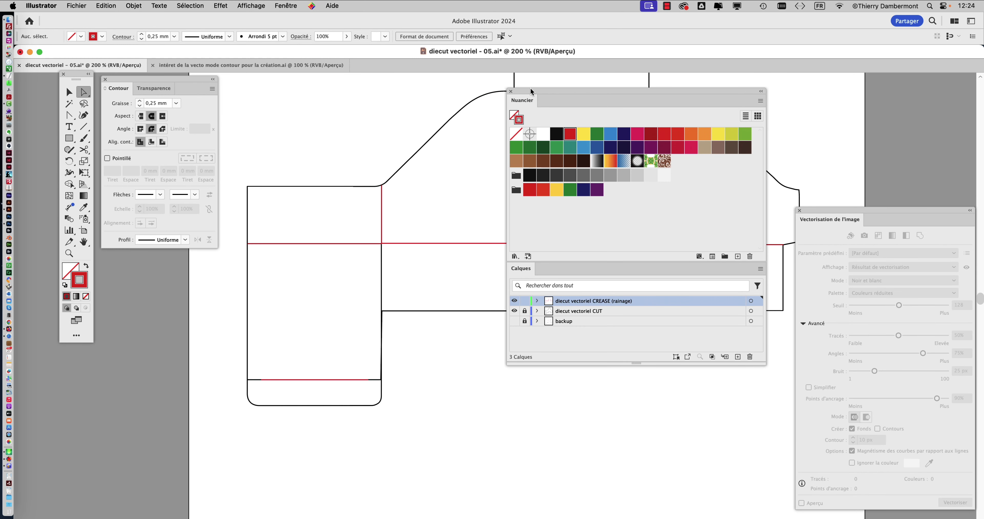
drag(531, 92, 739, 85)
drag(559, 210, 443, 286)
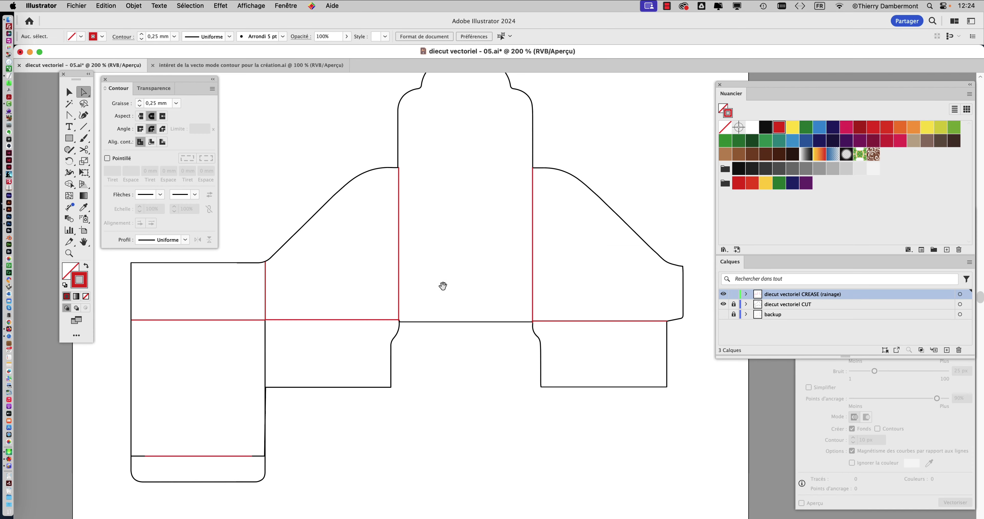
scroll(443, 286, down, 1)
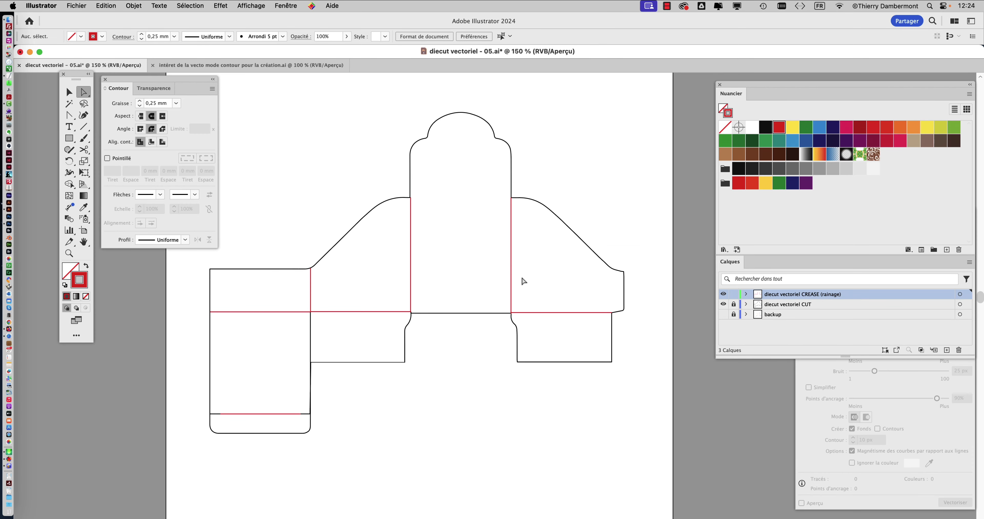
key(super+Tab)
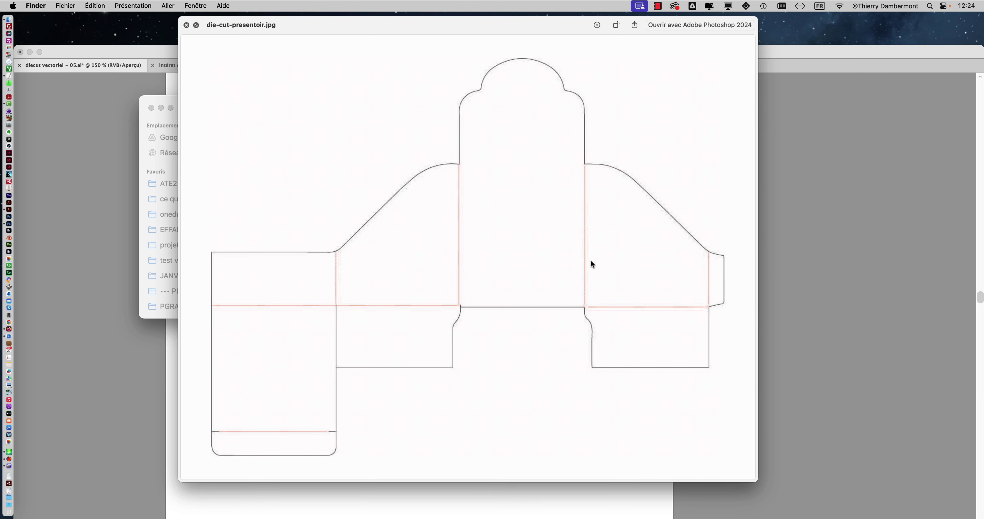
key(super+Tab)
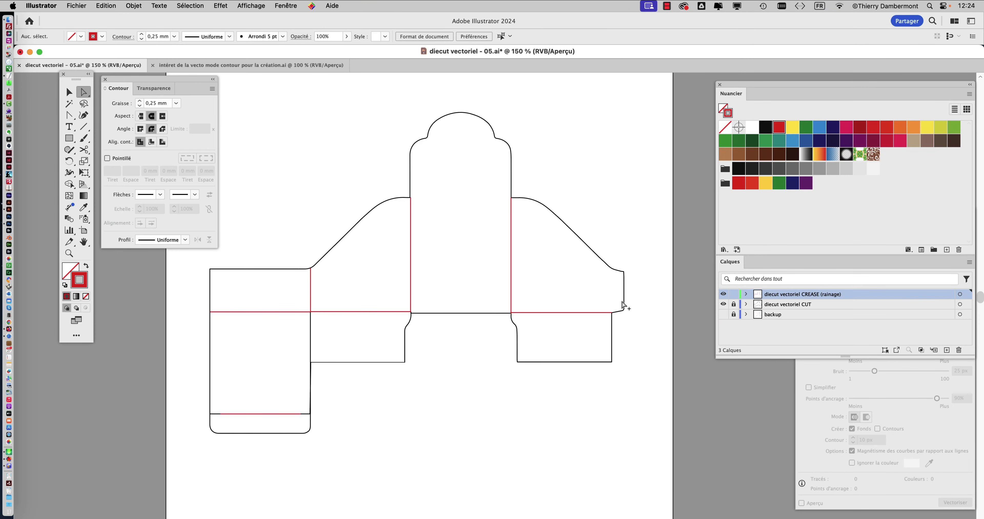
Step: Drag the right crease's top anchor down to the flap corner and snap its bottom onto the horizontal crease
scroll(624, 304, up, 2)
drag(404, 255, 607, 277)
click(612, 103)
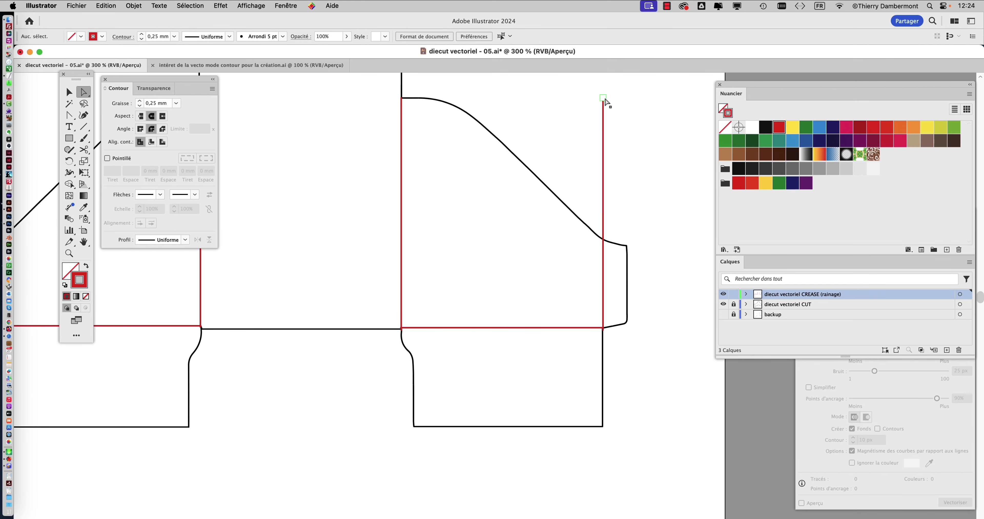
drag(603, 98, 604, 240)
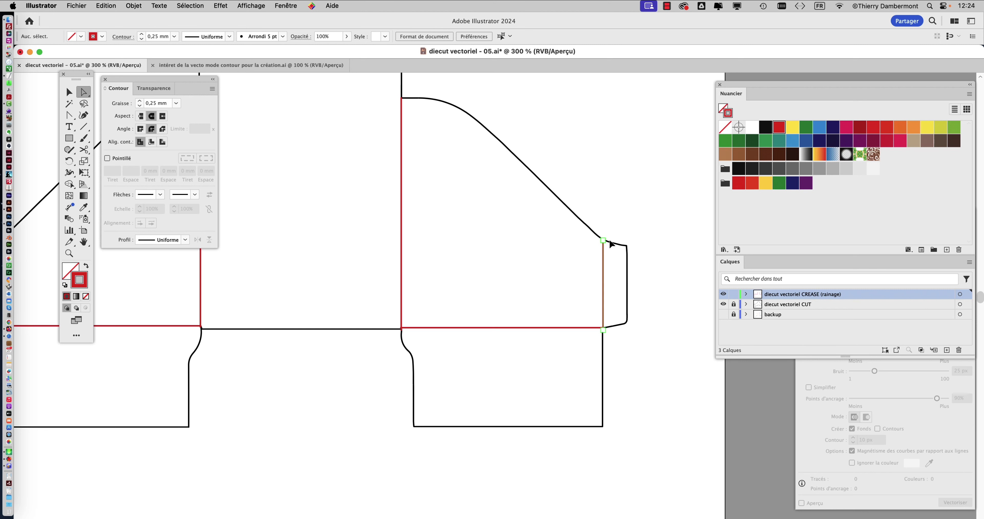
scroll(620, 269, up, 1)
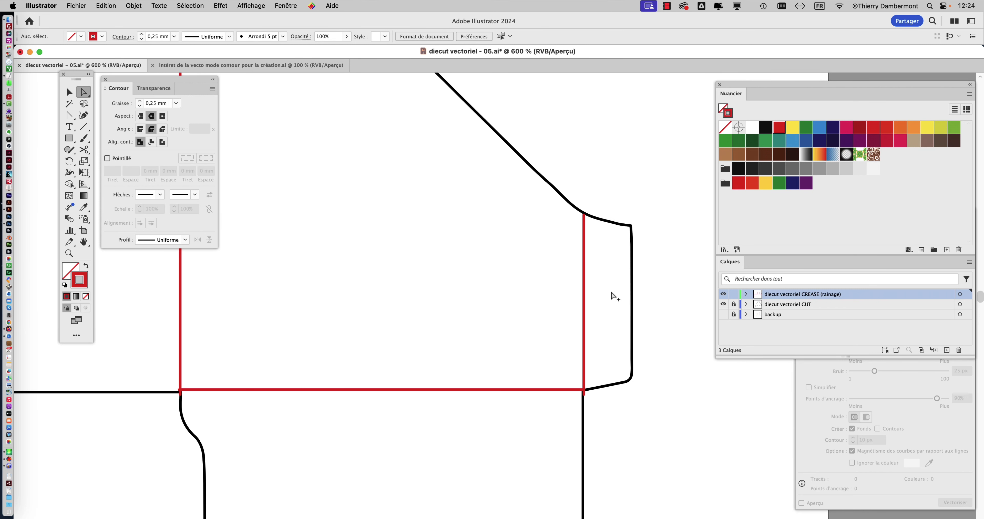
scroll(587, 397, up, 2)
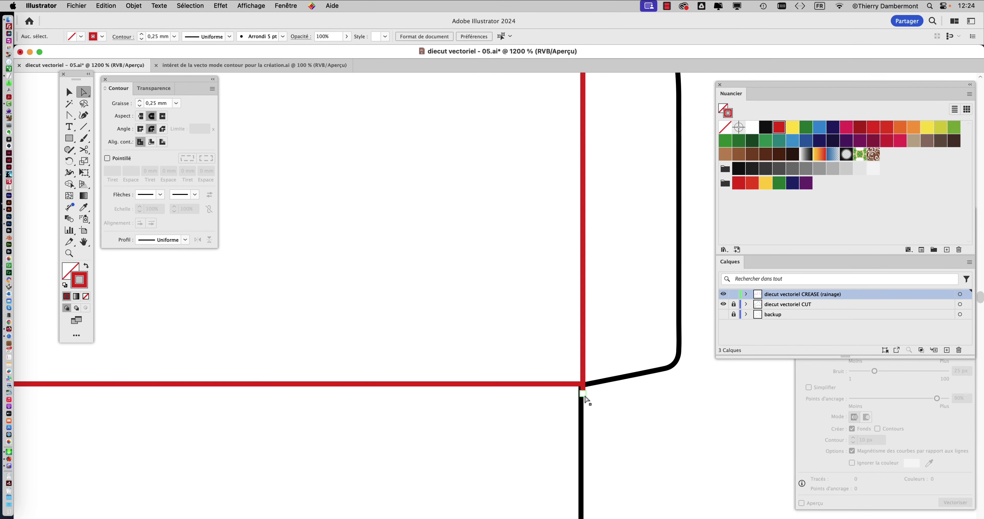
click(585, 395)
drag(585, 398, 582, 388)
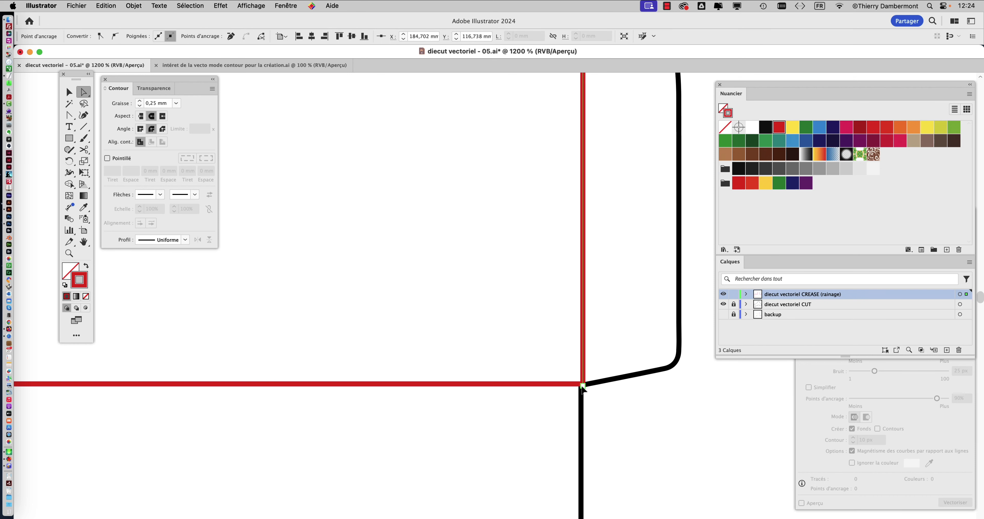
click(590, 404)
scroll(617, 408, down, 3)
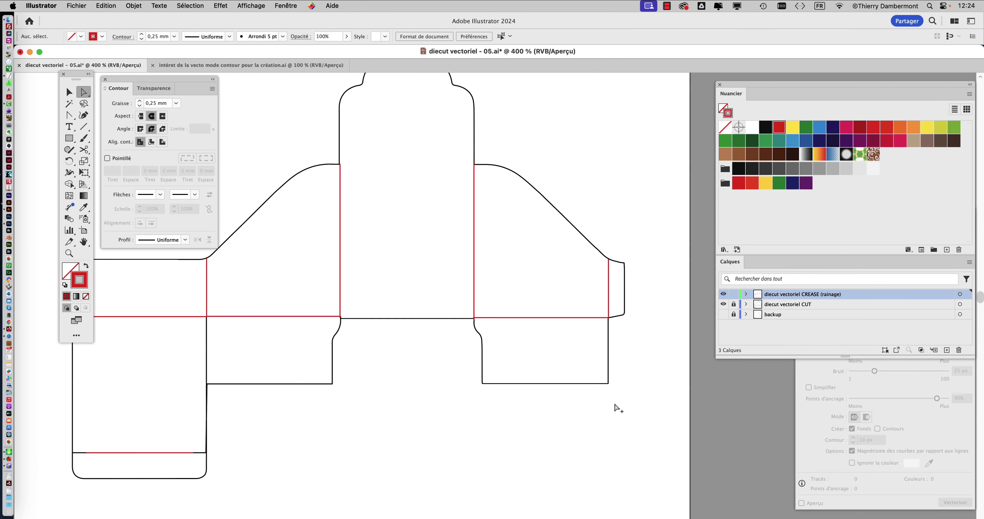
scroll(617, 409, down, 3)
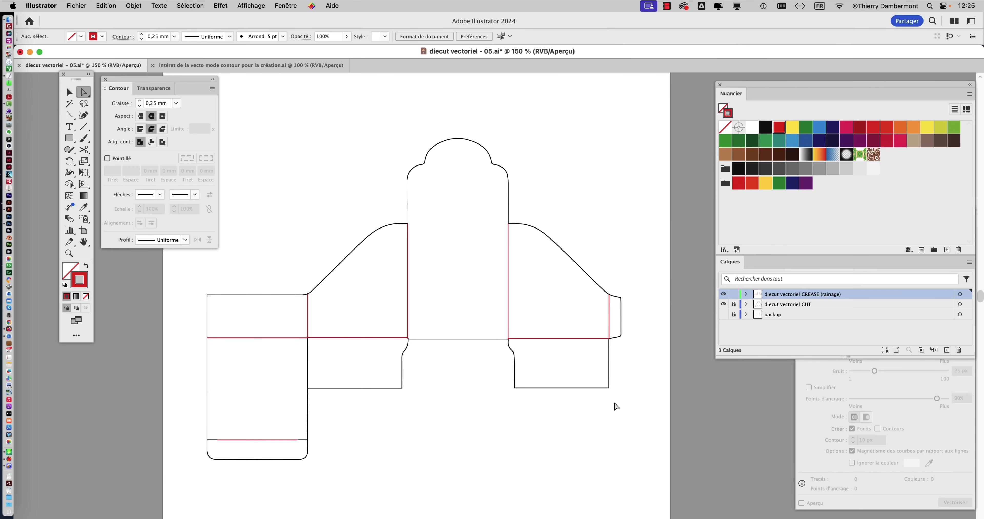
Step: Save As diecut vectoriel - 06.ai, changing 05 to 06 and accepting the Illustrator options
click(76, 5)
click(137, 111)
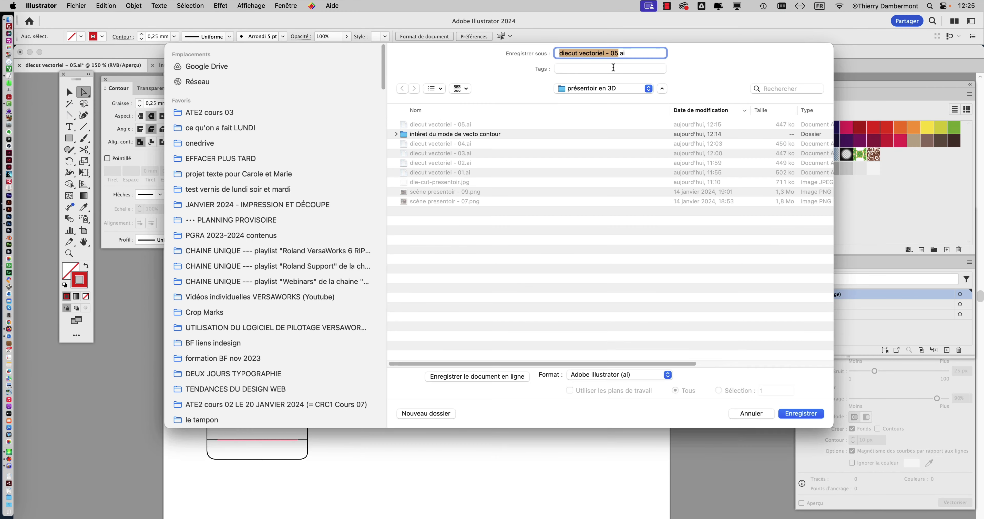
click(616, 53)
drag(614, 55, 559, 53)
click(615, 56)
text(6)
key(Return)
click(729, 383)
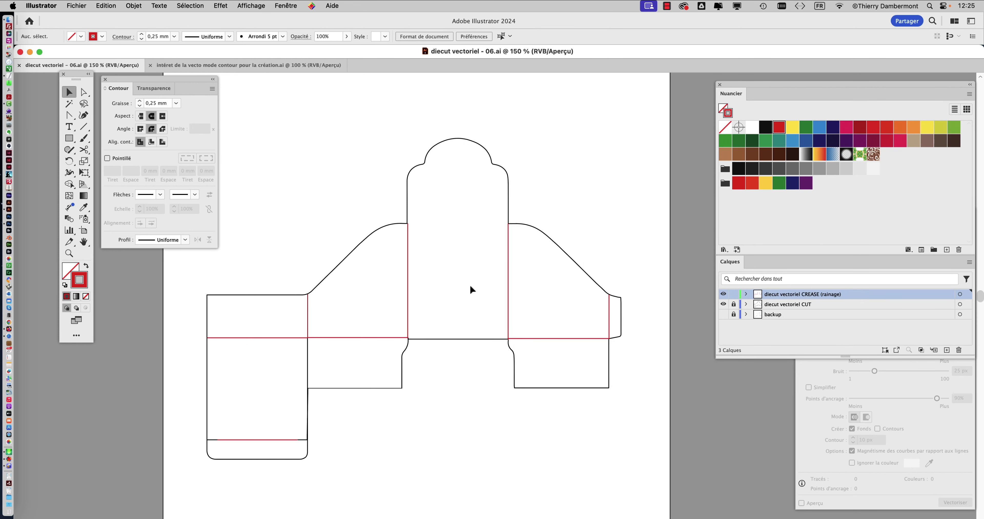
Step: Move the red crease beside the central panel left onto its black fold line
scroll(413, 247, up, 5)
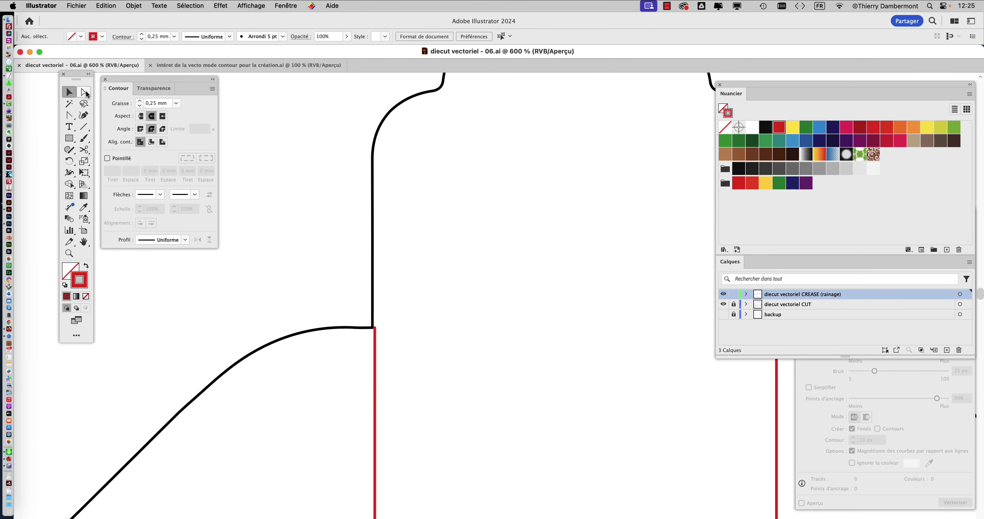
key(a)
scroll(385, 332, down, 5)
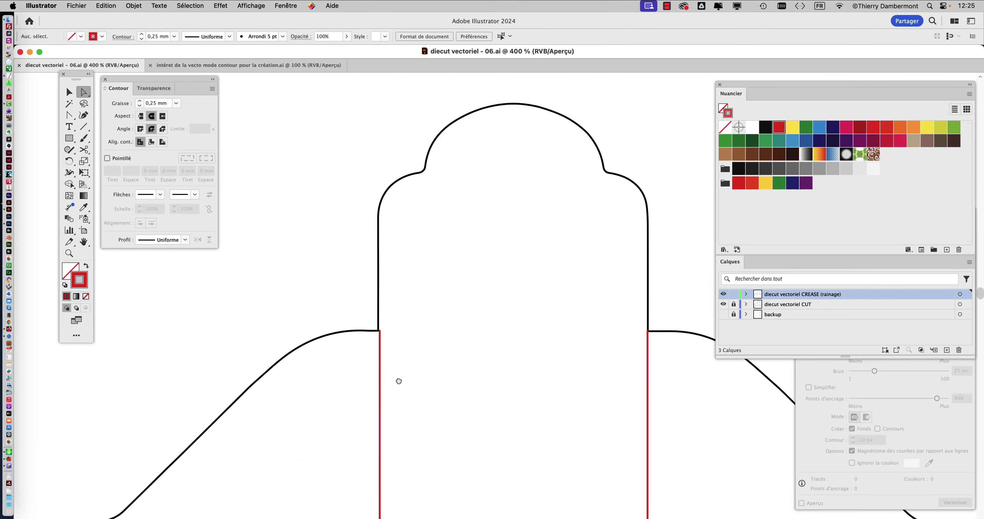
scroll(398, 379, up, 4)
scroll(433, 297, down, 1)
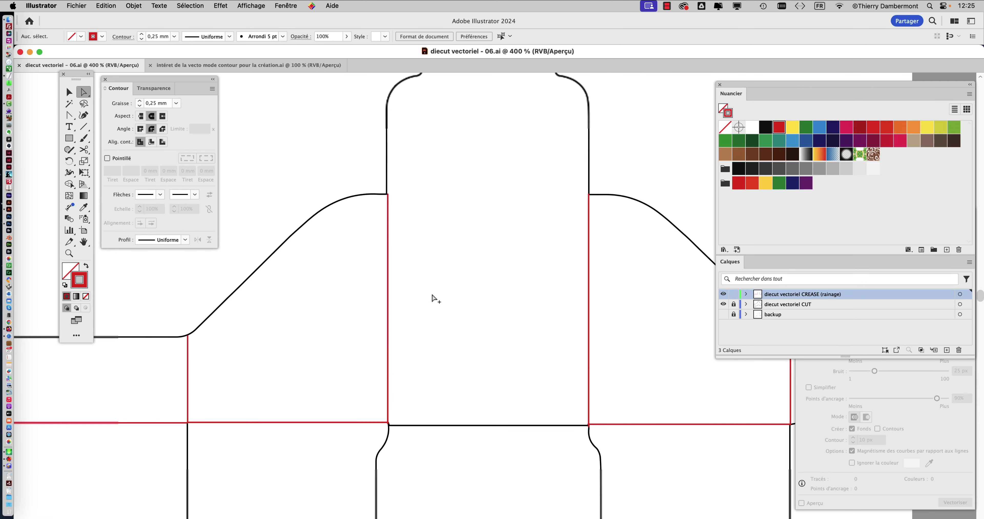
scroll(390, 233, up, 1)
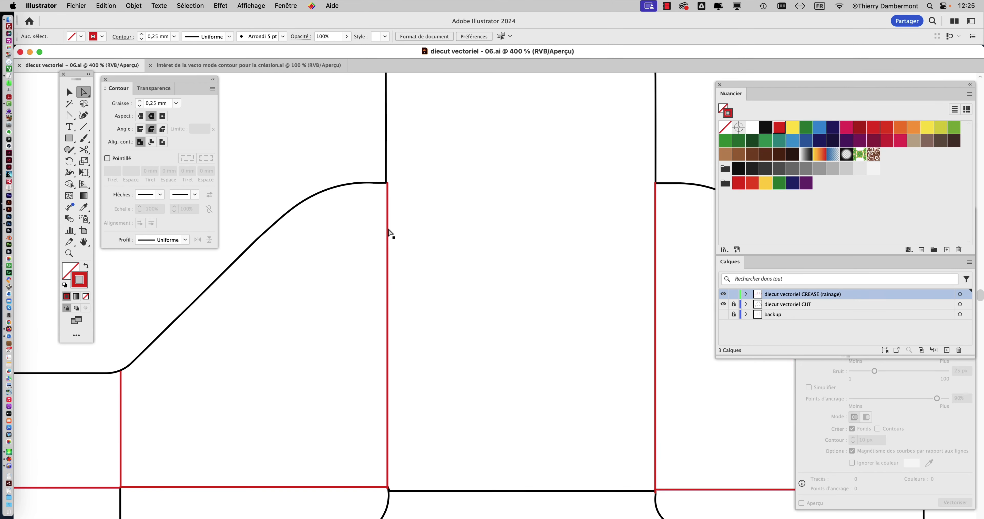
click(388, 231)
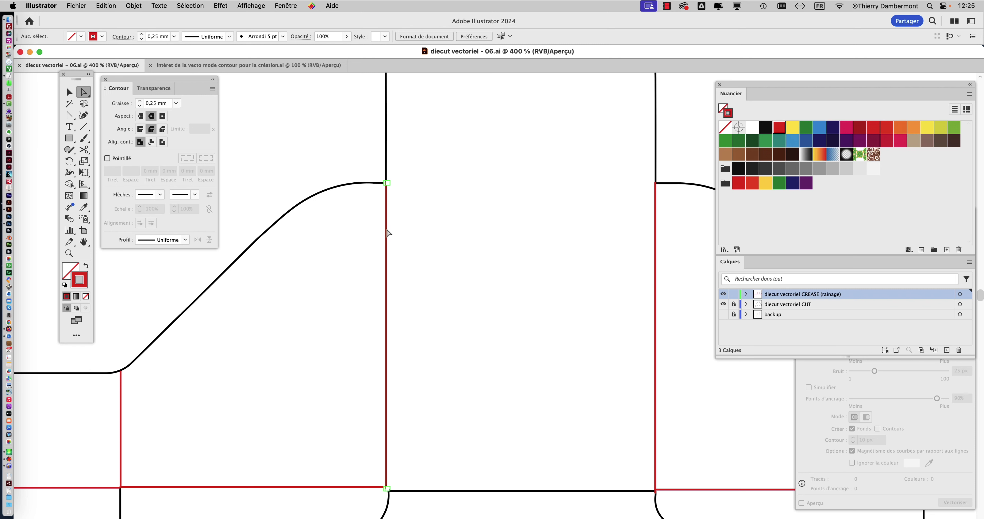
drag(389, 231, 387, 232)
click(406, 242)
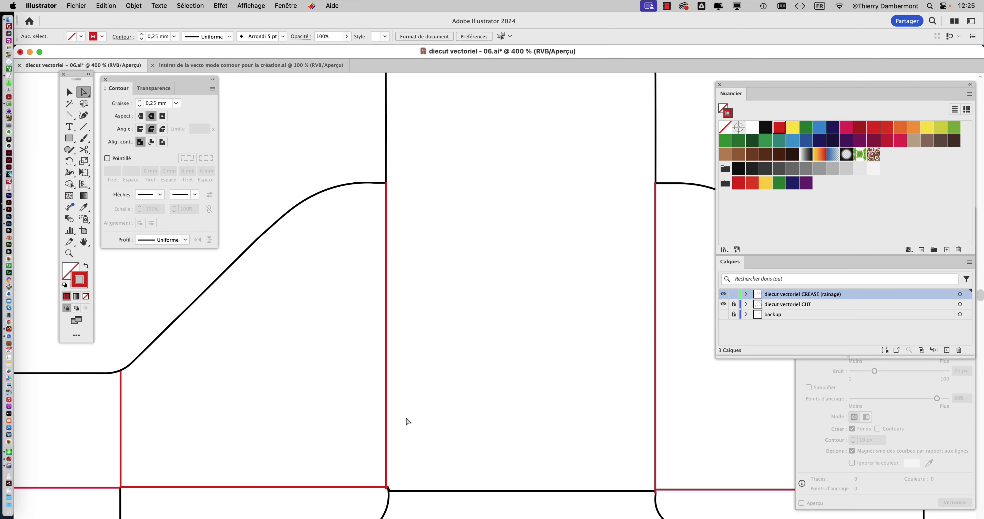
Step: Snap the crease's end onto the red corner, zoom out, and re-save diecut vectoriel - 06.ai
scroll(382, 414, down, 3)
scroll(403, 393, up, 2)
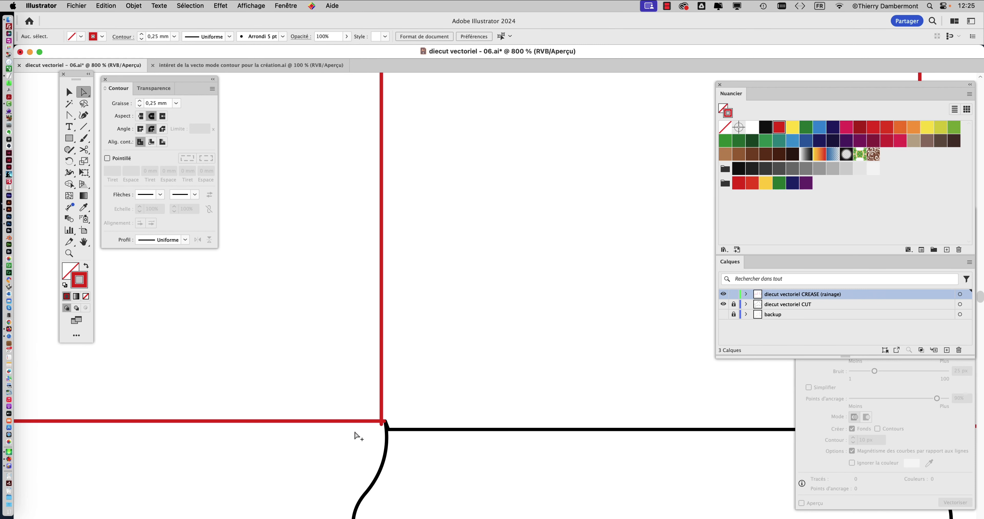
drag(381, 421, 380, 391)
click(395, 447)
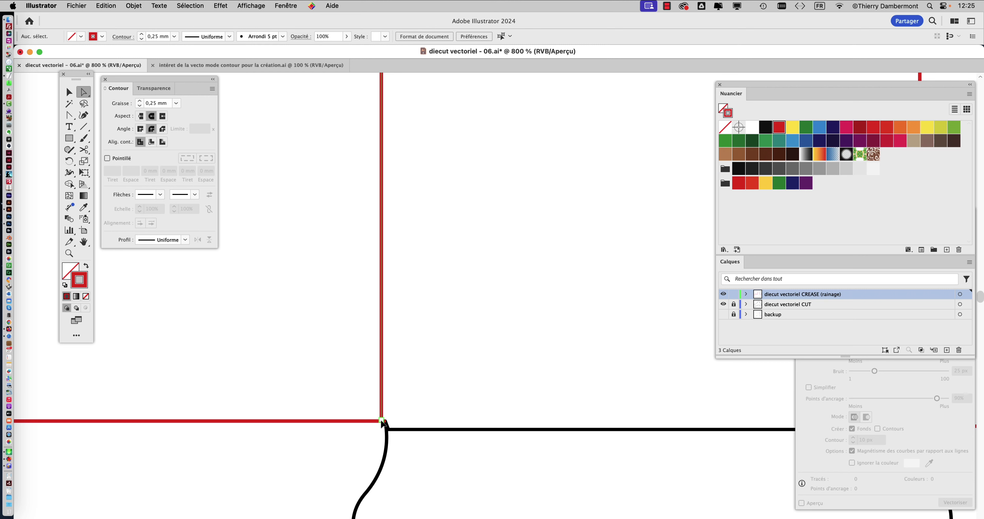
drag(381, 416, 382, 422)
click(404, 417)
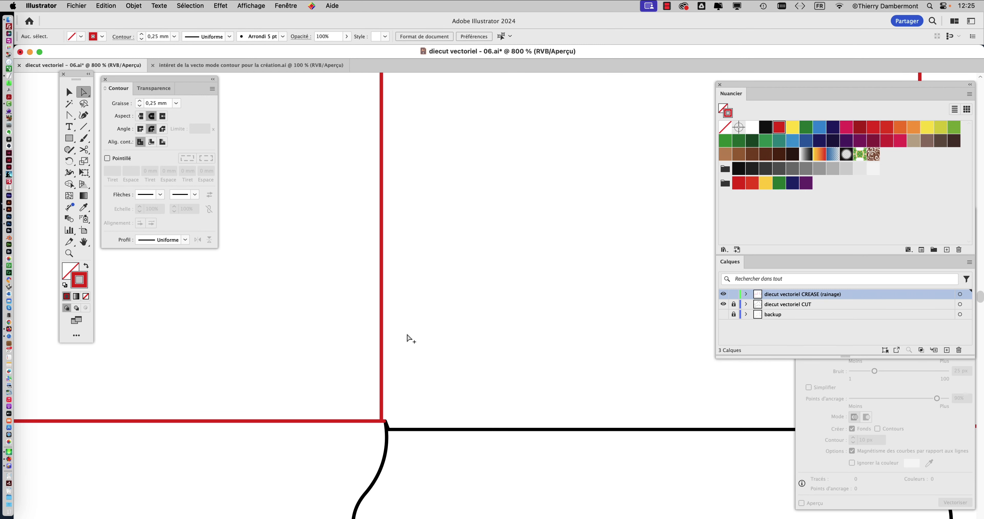
key(super+minus)
key(super+minus)
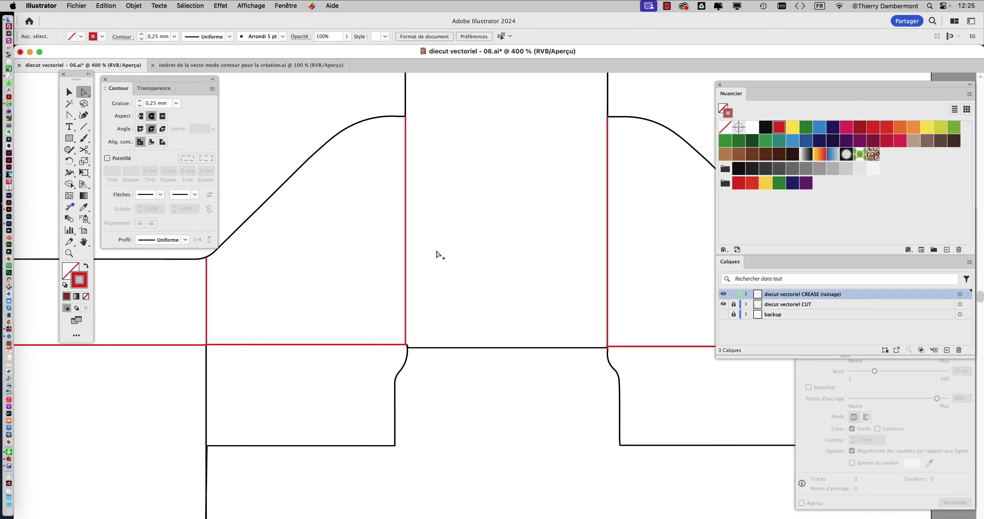
key(super+minus)
key(super+s)
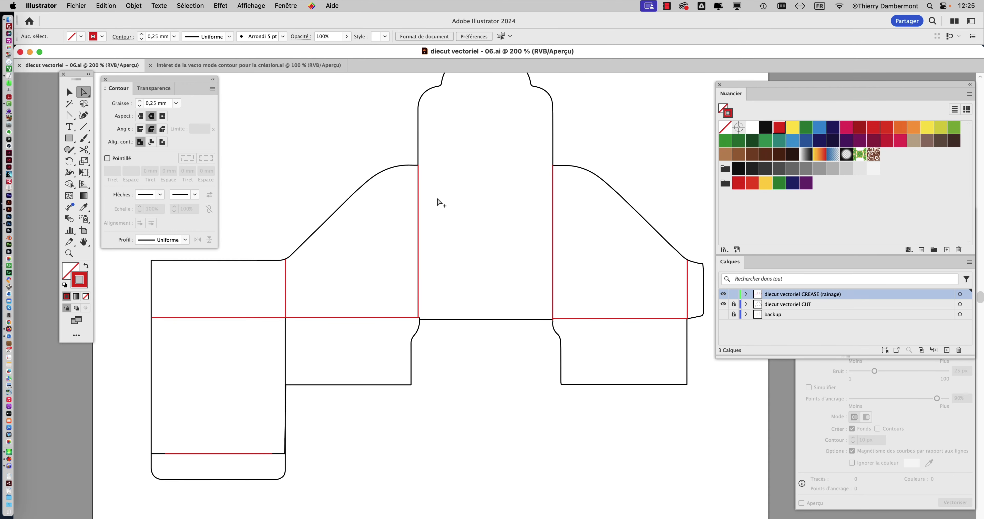